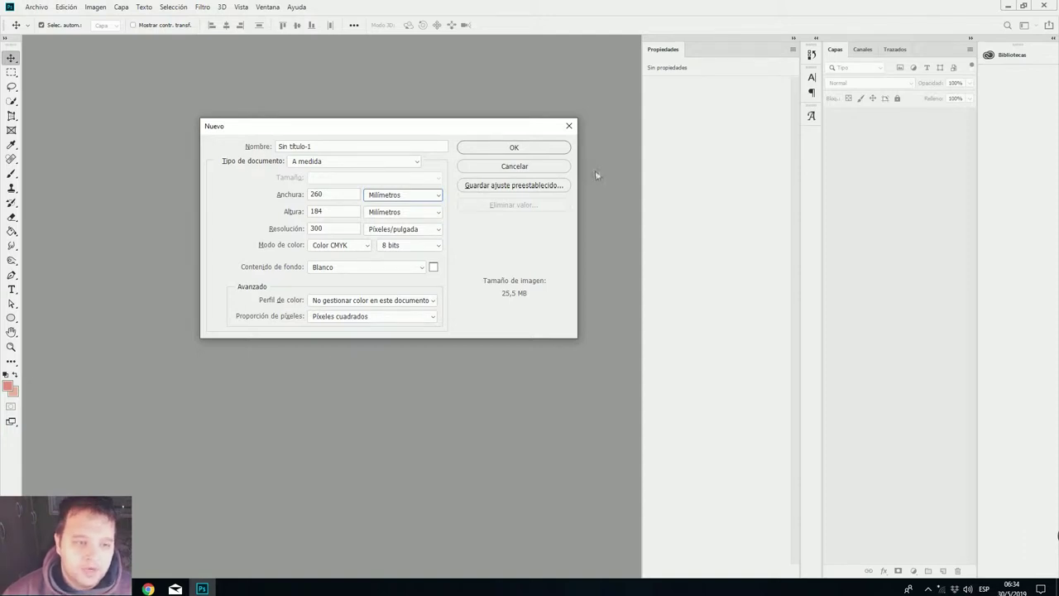
Review the new document's width, height and resolution, and choose CMYK as its colour mode.
click(346, 192)
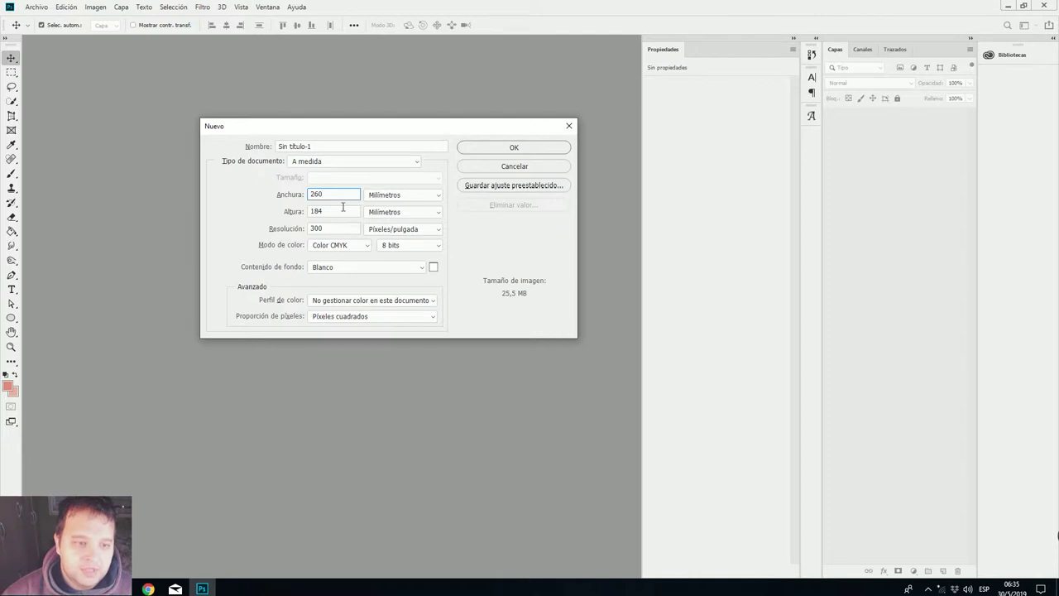
key(Tab)
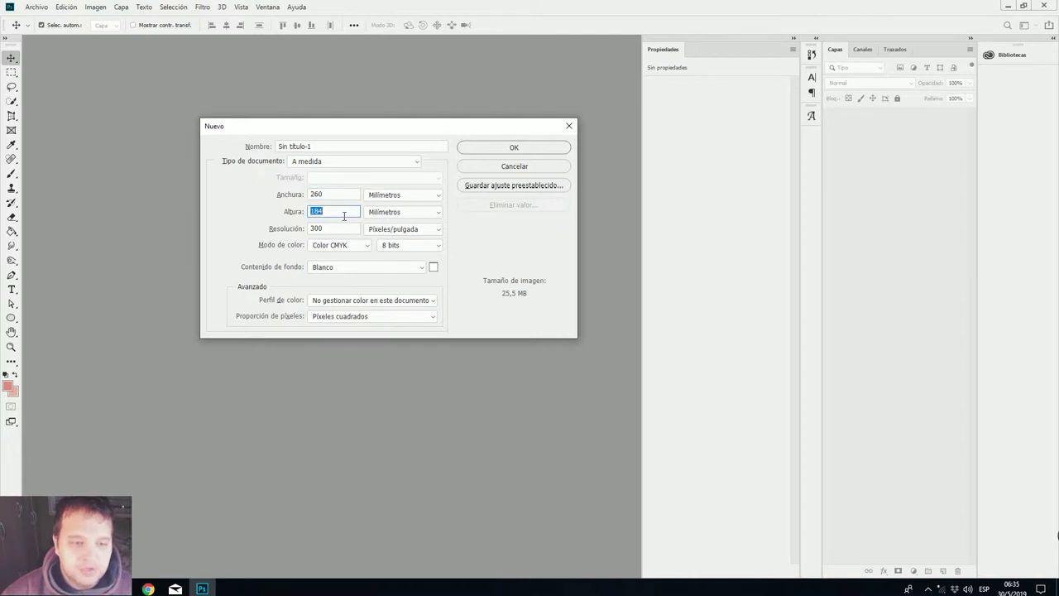
click(343, 228)
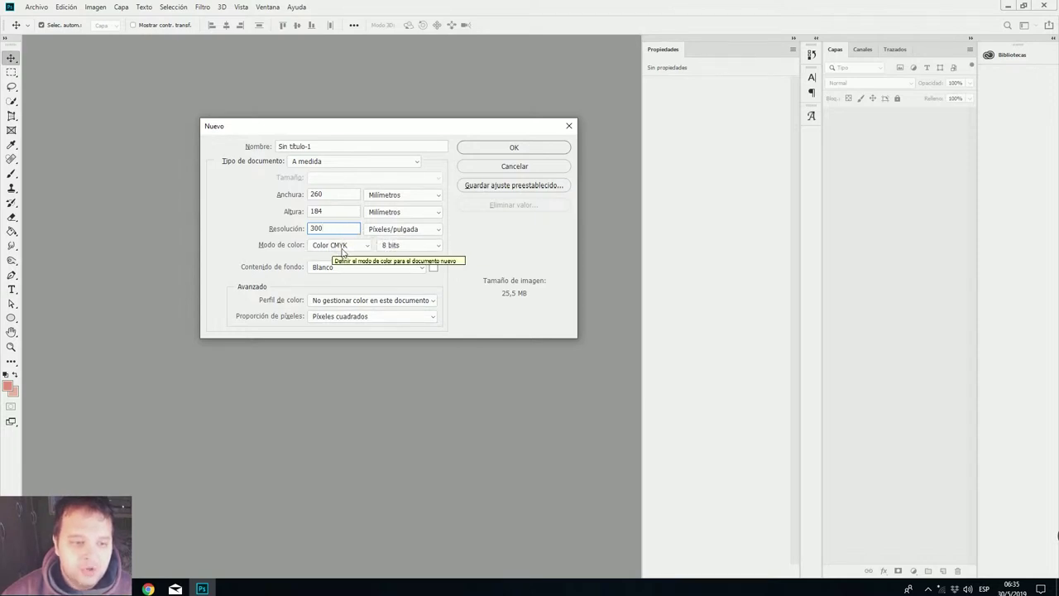
click(342, 245)
click(337, 286)
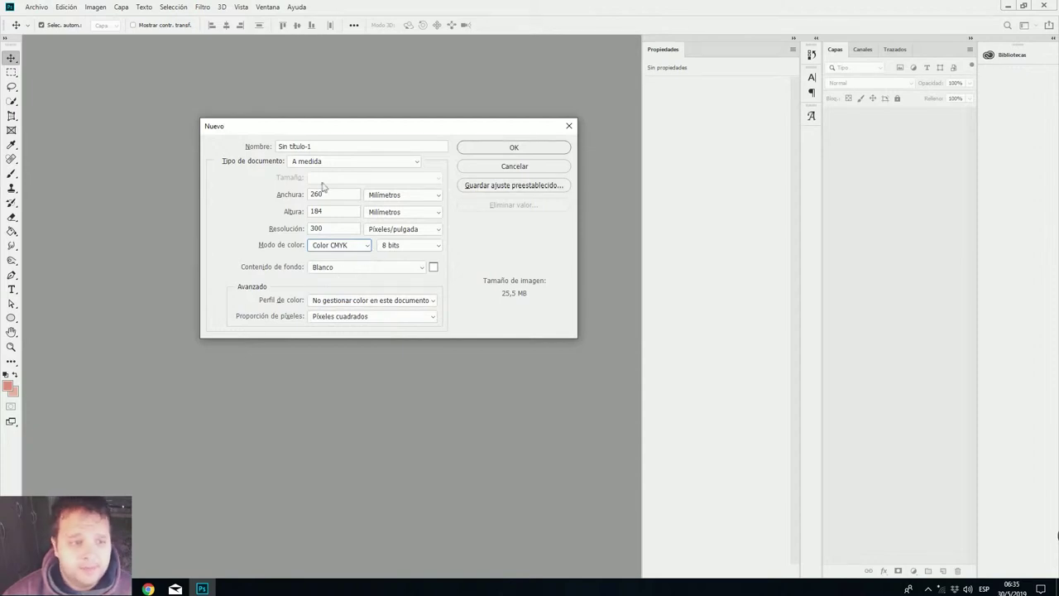
Save the new document settings as a preset named BLUE RAY.
click(498, 185)
drag(927, 312, 539, 173)
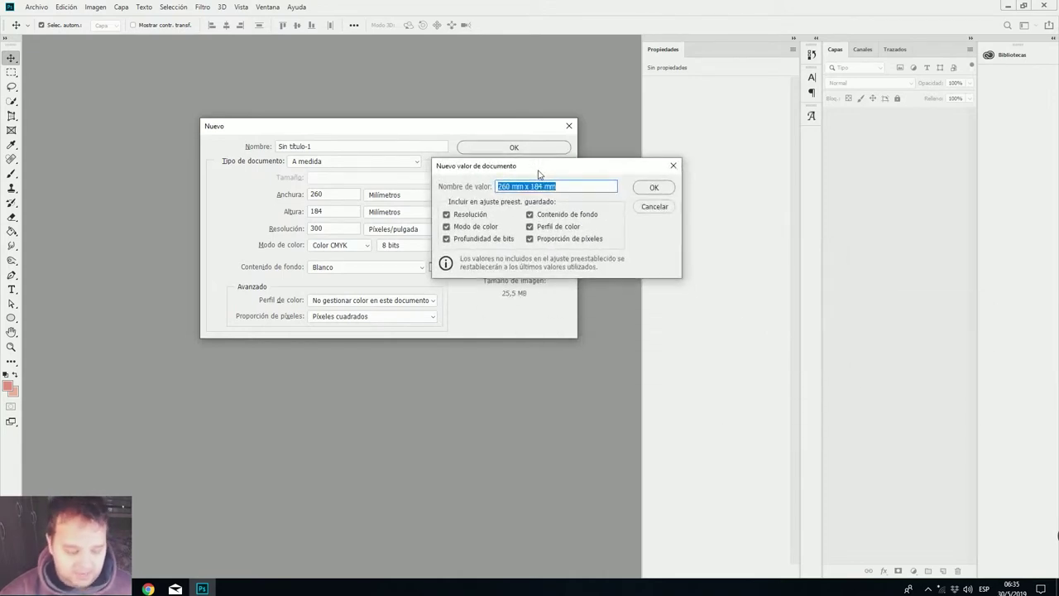
text(BLUE RAY)
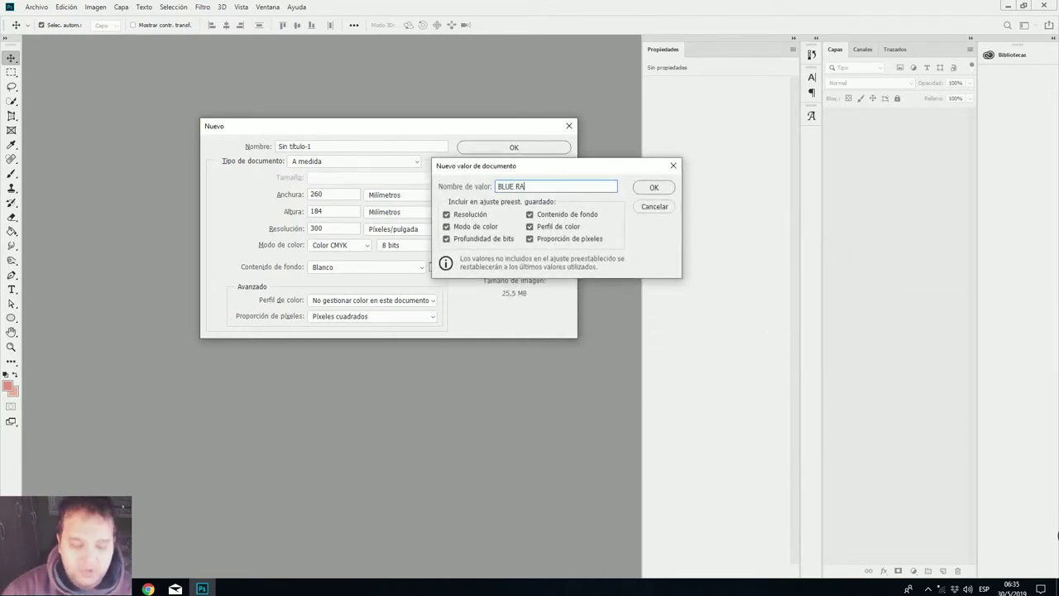
click(653, 188)
Name the new document MI COVER and create it.
click(385, 153)
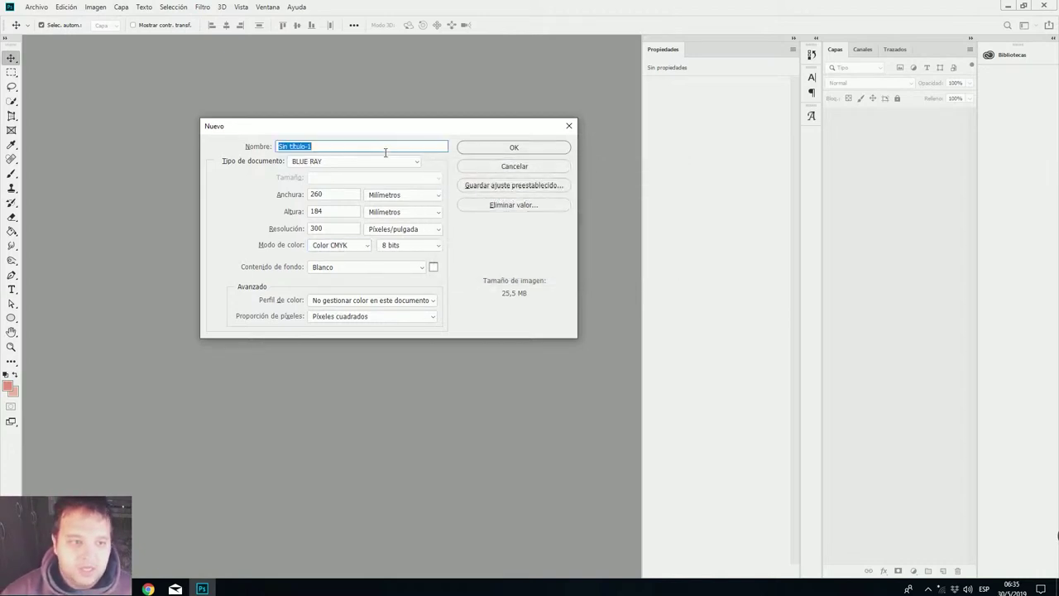
text(MI COVER)
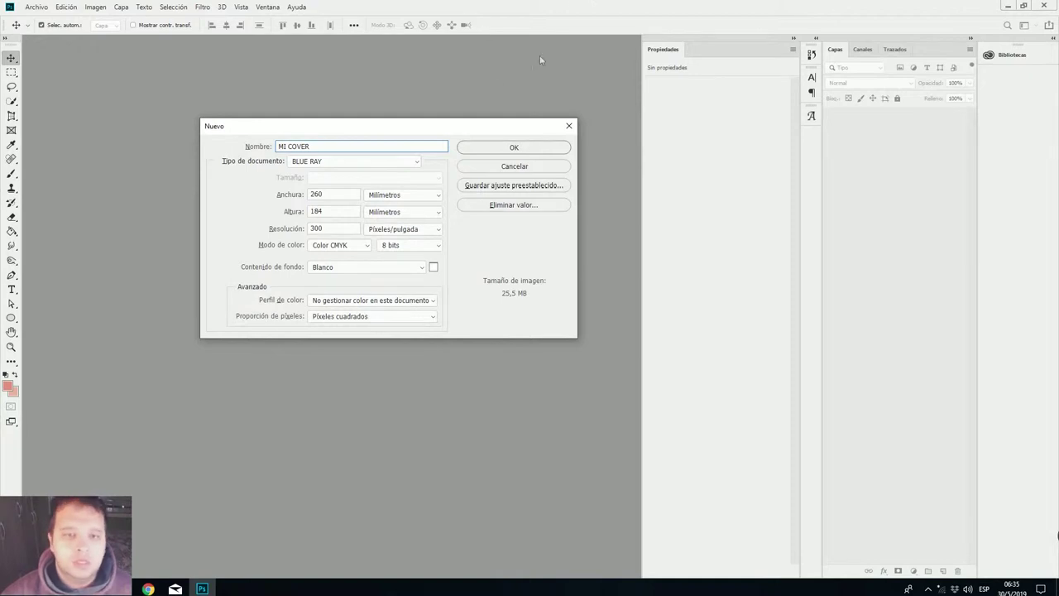
click(515, 149)
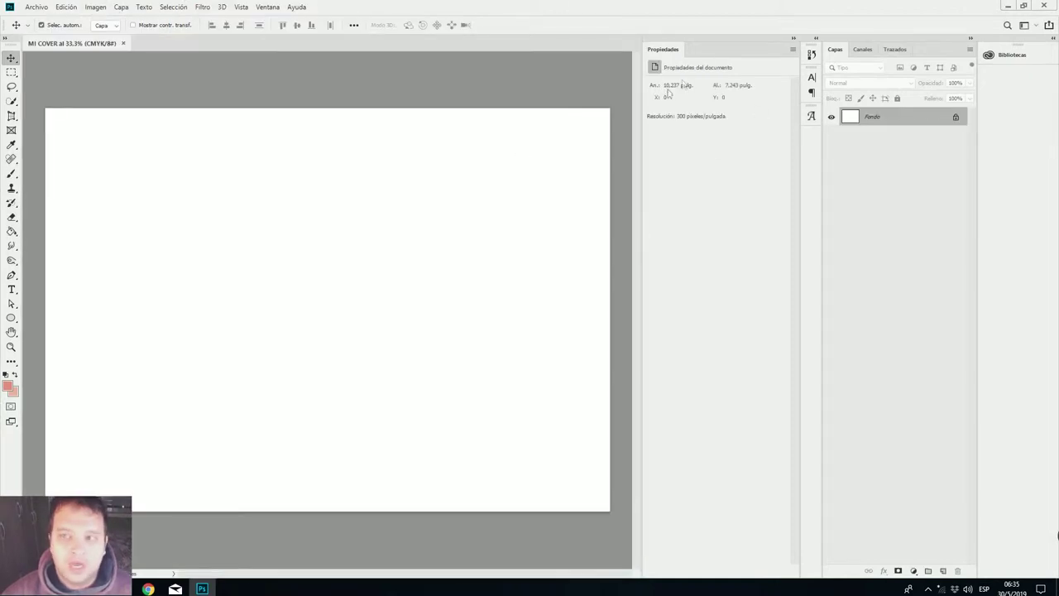
Collapse the document properties and add a vertical guide at 0 inches.
click(793, 39)
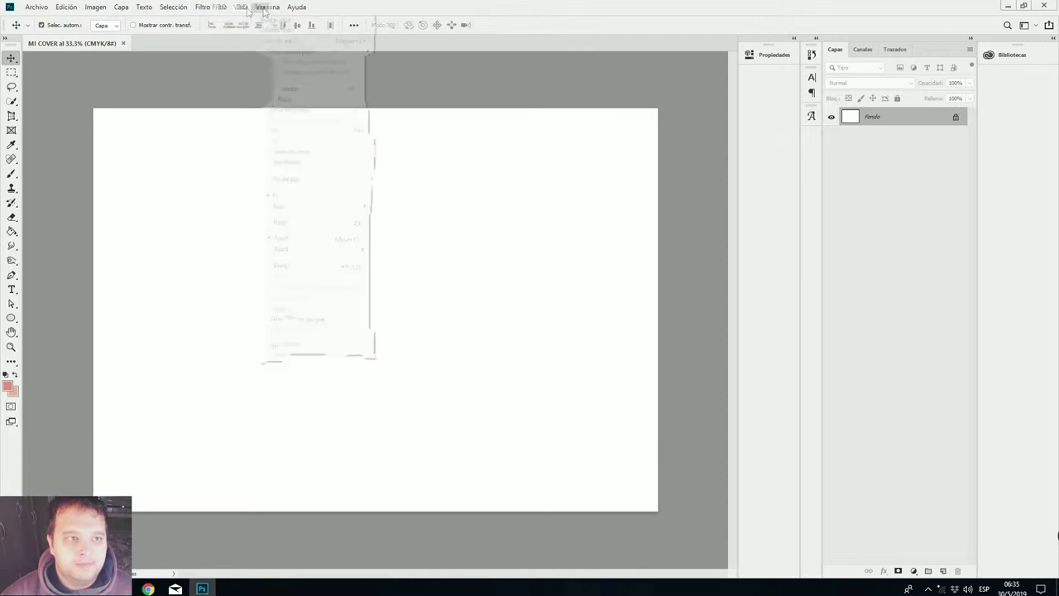
click(246, 10)
click(282, 310)
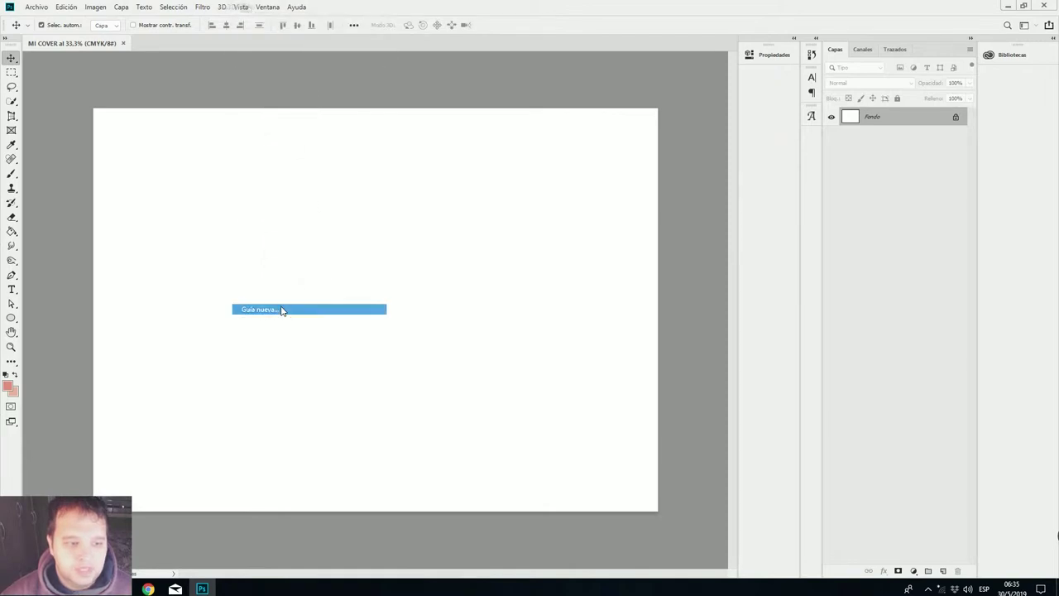
click(567, 187)
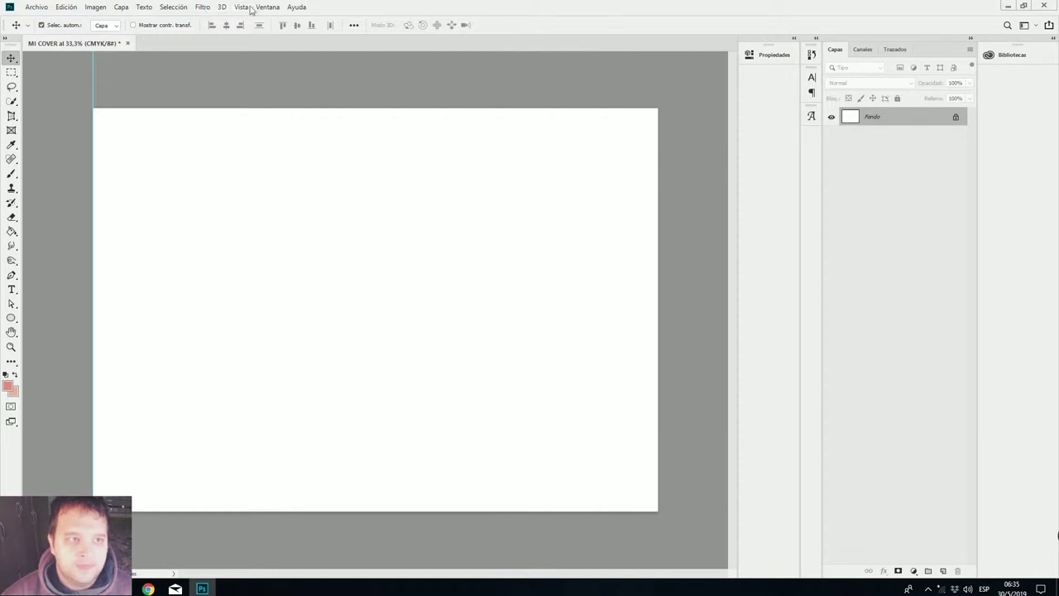
Show the rulers and move the vertical guide to the centre of the canvas, at about 5.1 inches.
click(241, 8)
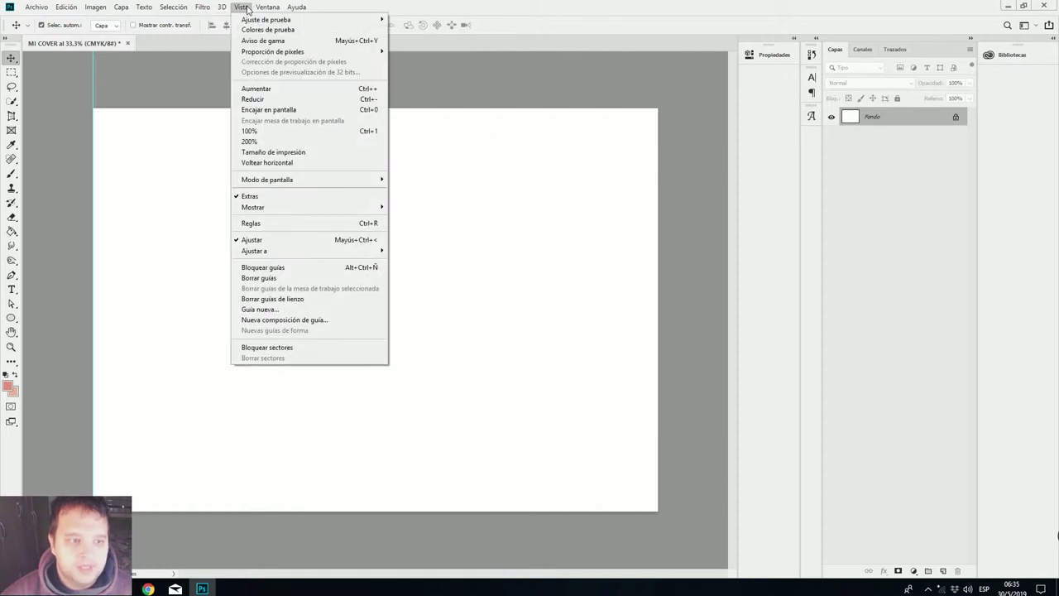
click(274, 230)
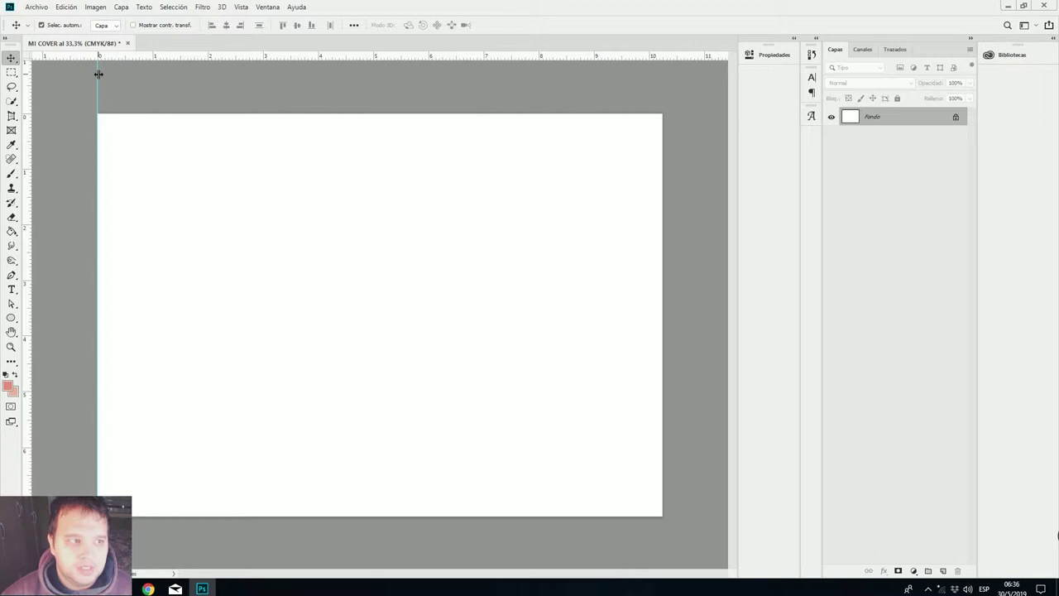
drag(100, 74, 378, 96)
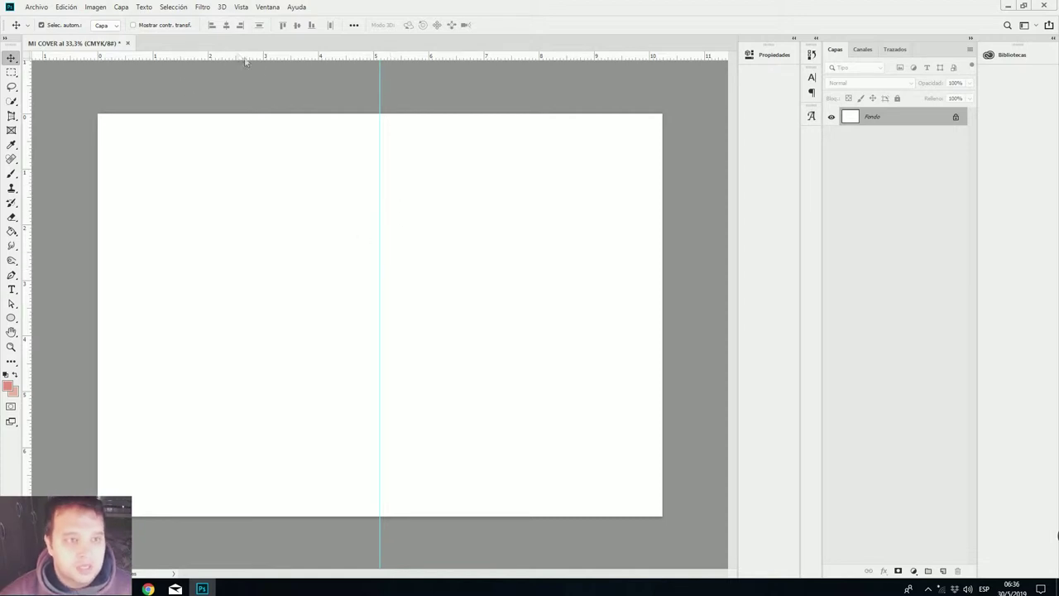
Add a second vertical guide and place it just left of the centre guide, at about 4.8 inches.
click(240, 7)
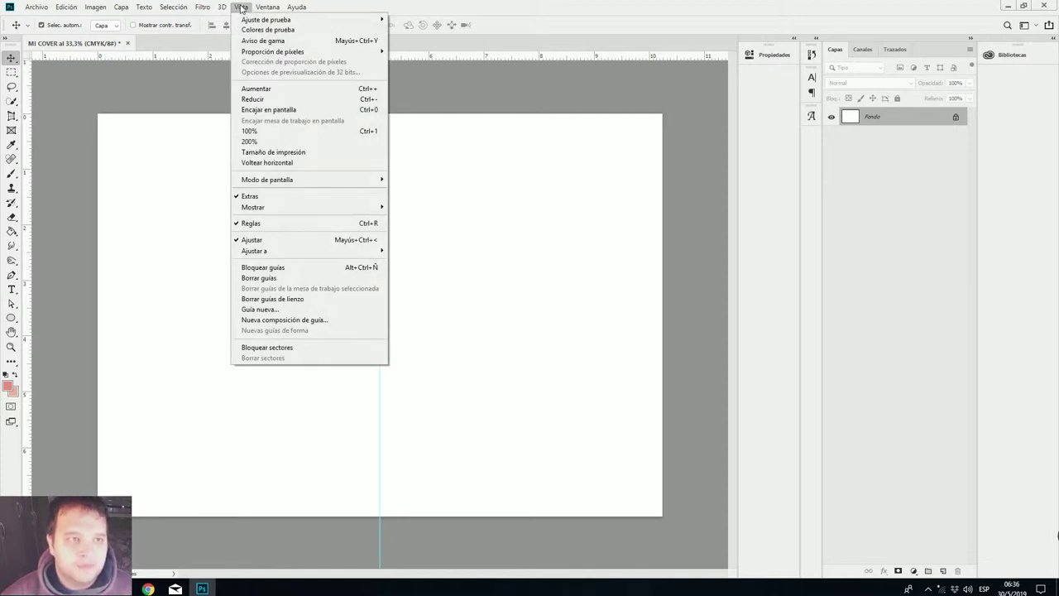
click(273, 309)
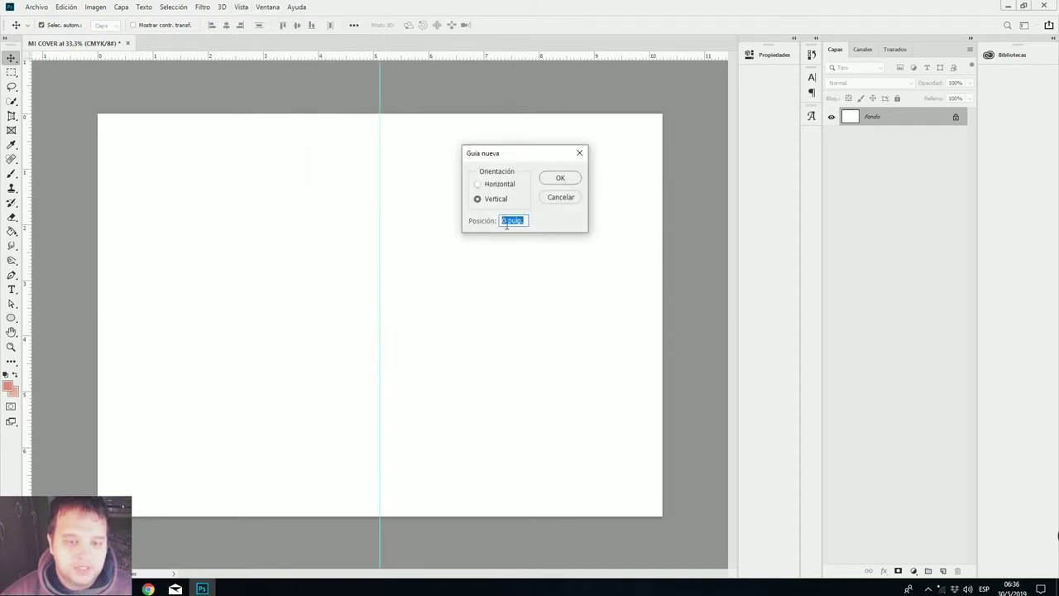
click(560, 181)
drag(97, 84, 362, 105)
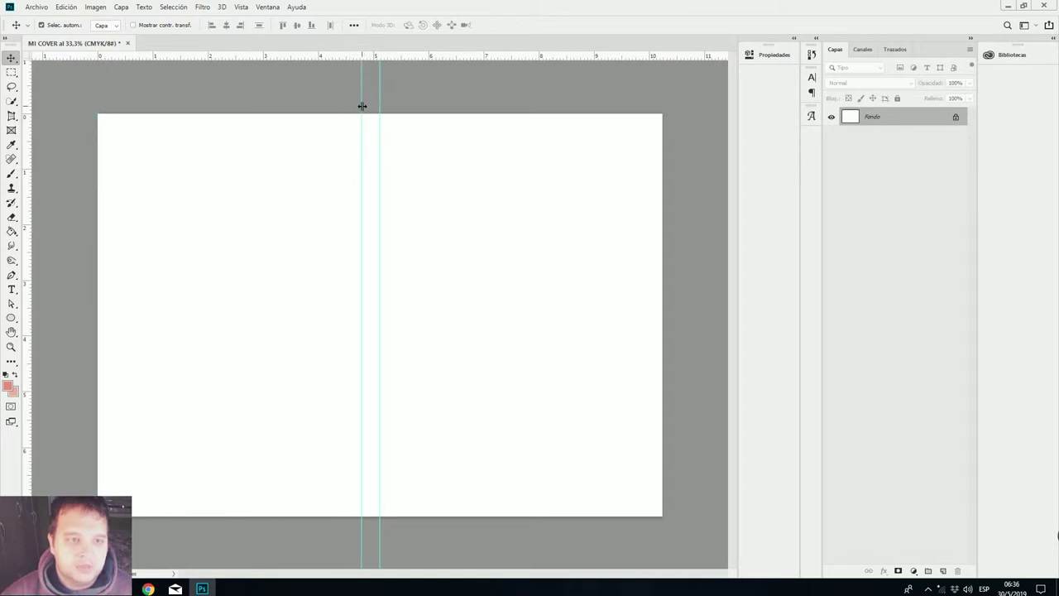
Add a third vertical guide and place it just right of the centre guide, at about 5.4 inches.
click(208, 12)
mouse_move(243, 10)
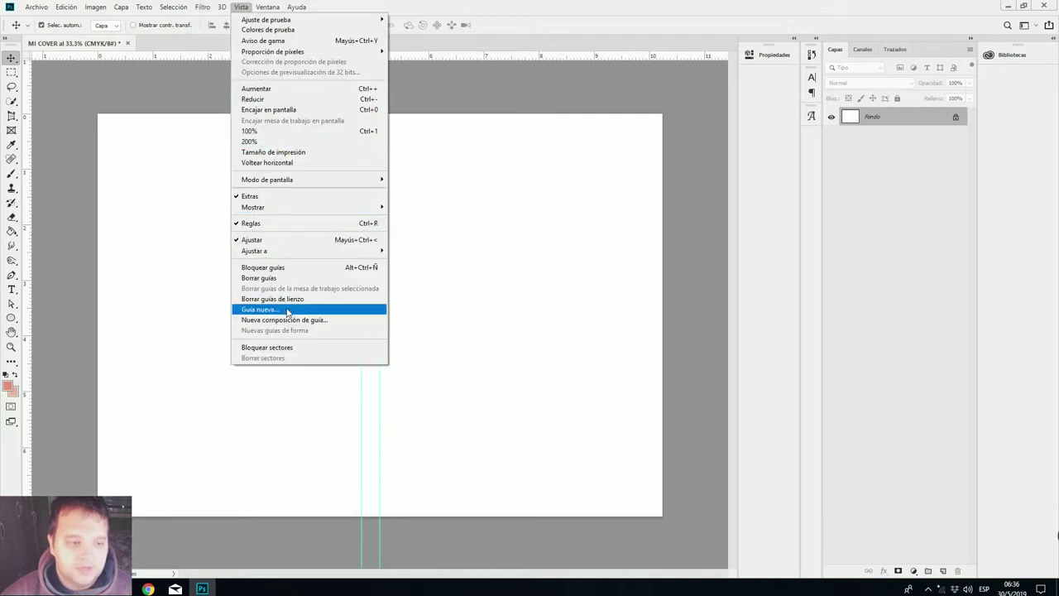
click(348, 309)
click(561, 180)
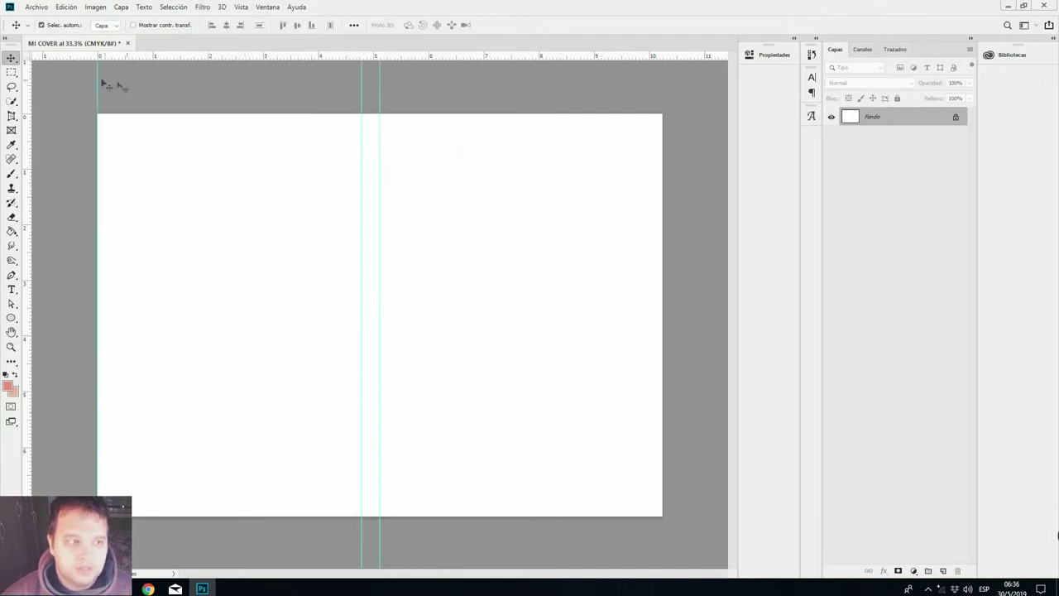
drag(99, 78, 396, 108)
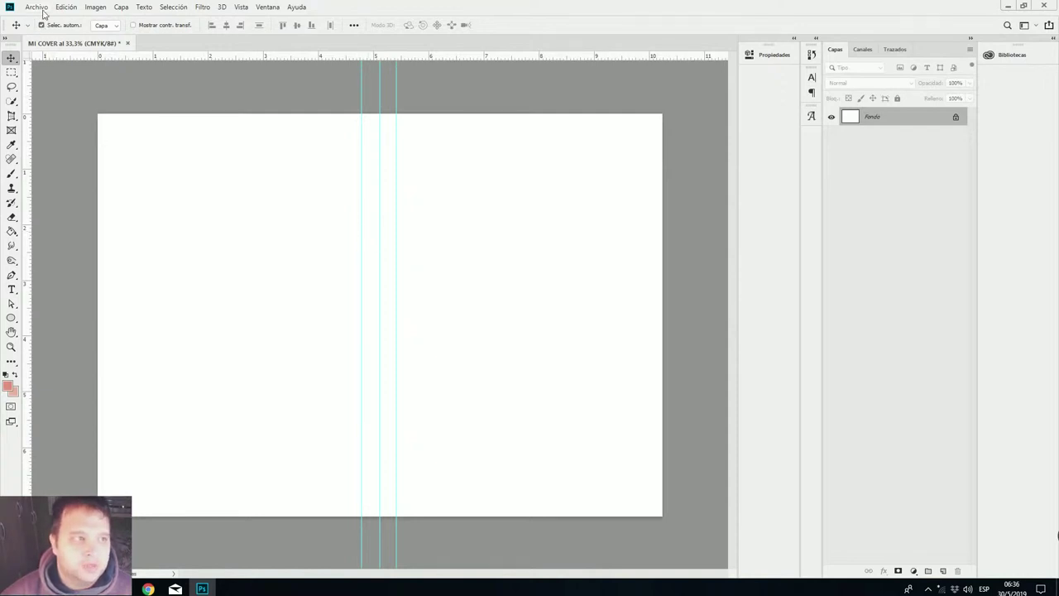
Add a vertical guide and place it slightly inside the canvas's left edge, at about 0.1 inches.
click(243, 7)
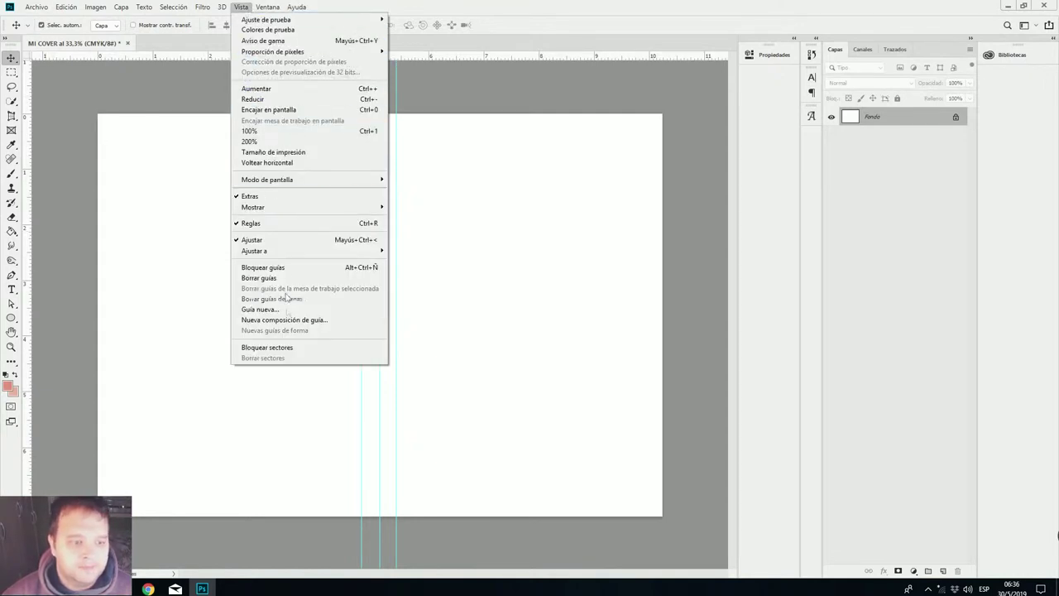
click(260, 308)
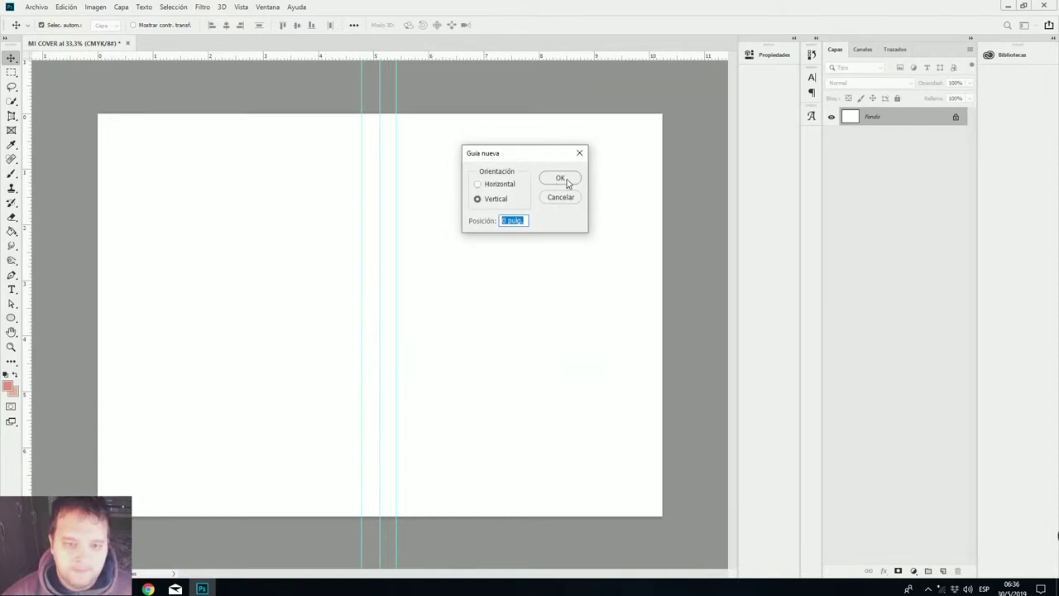
click(566, 180)
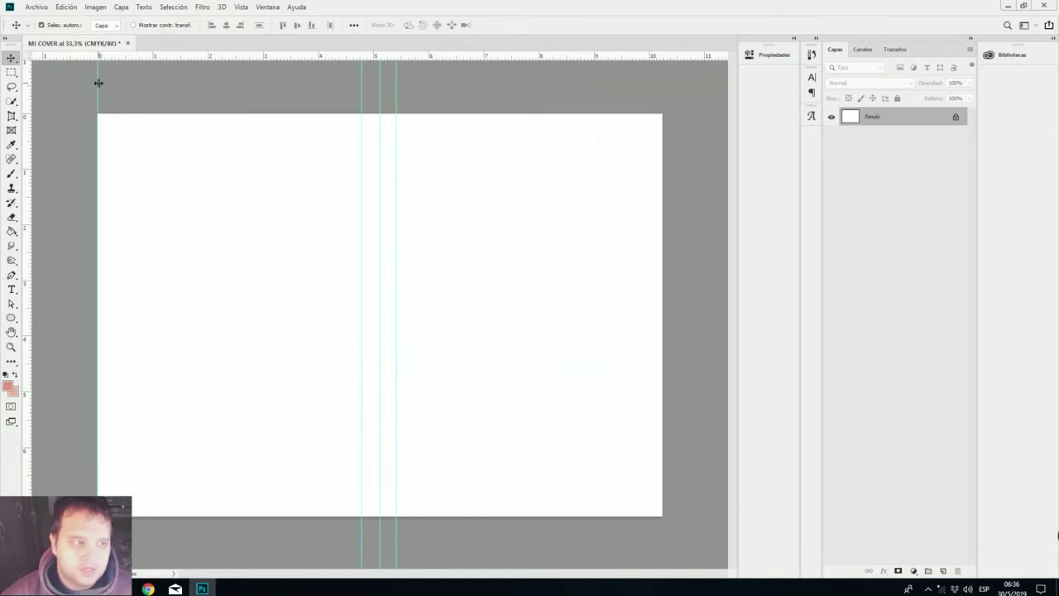
drag(99, 83, 101, 80)
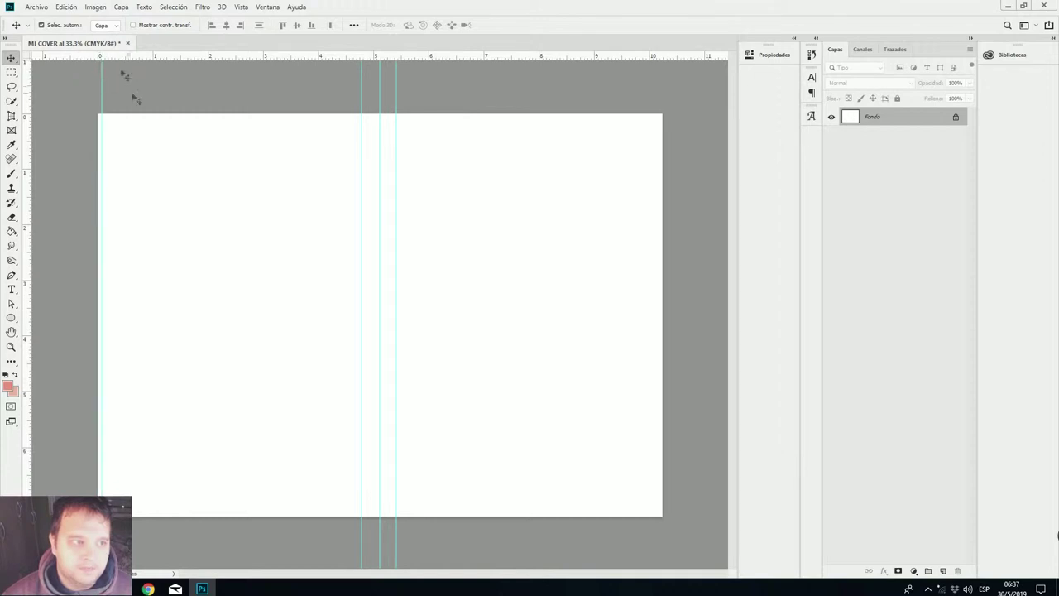
Add a vertical guide and place it slightly inside the canvas's right edge, at about 10.1 inches.
click(241, 7)
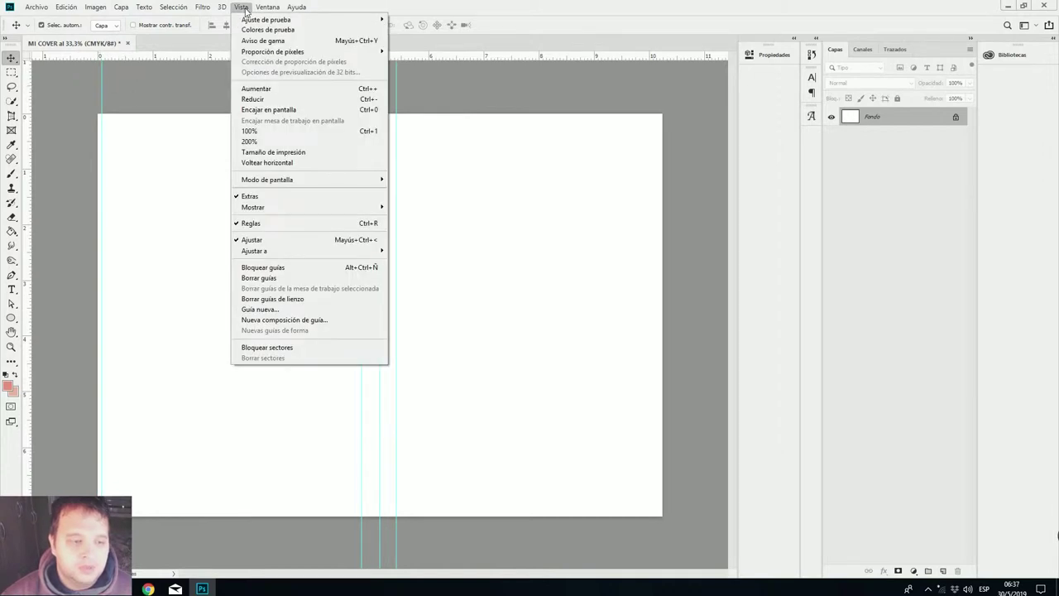
click(298, 310)
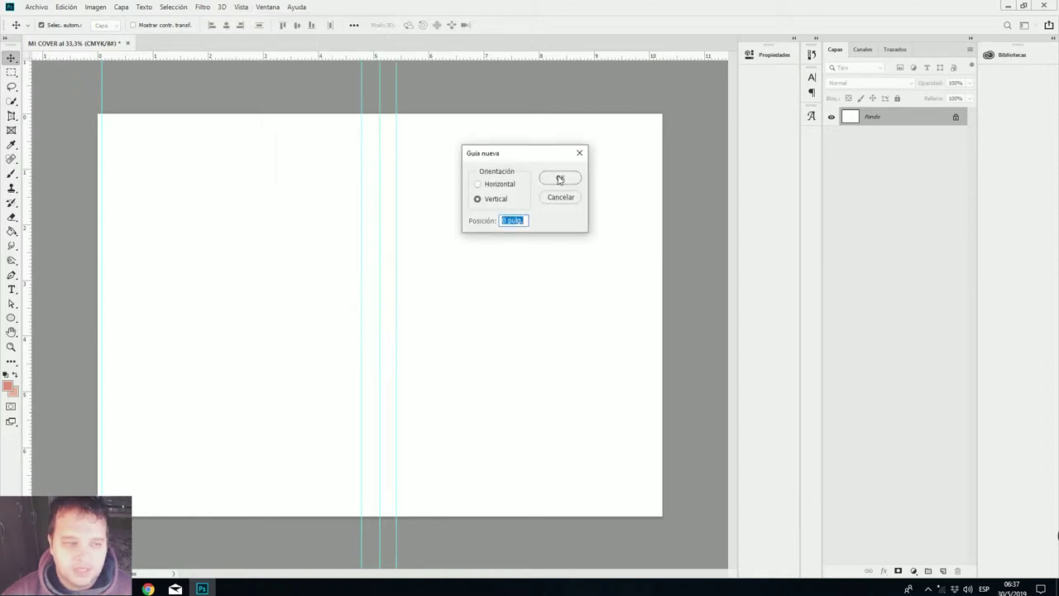
click(559, 180)
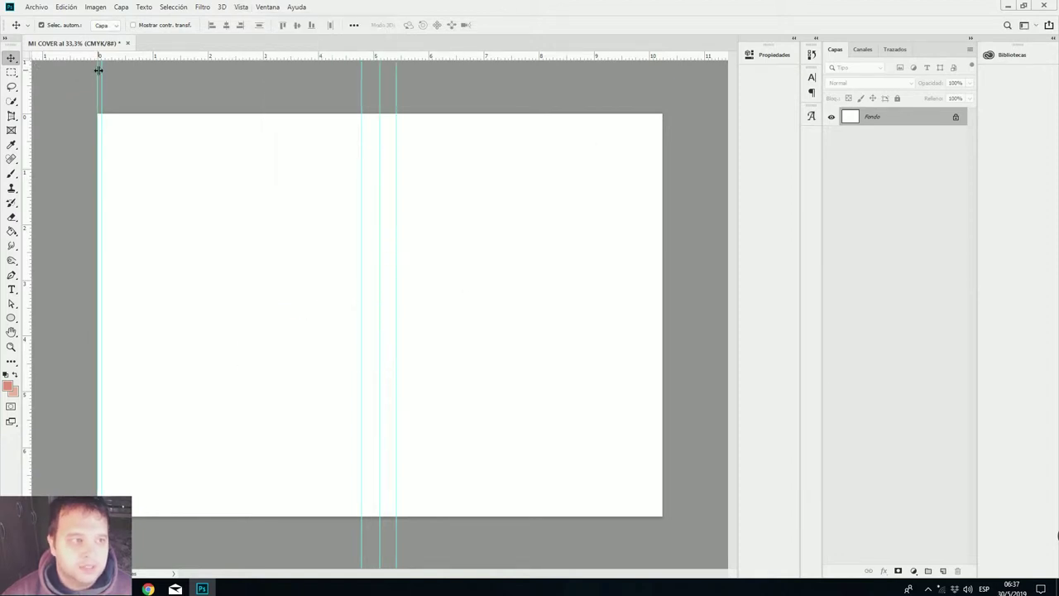
drag(96, 70, 657, 102)
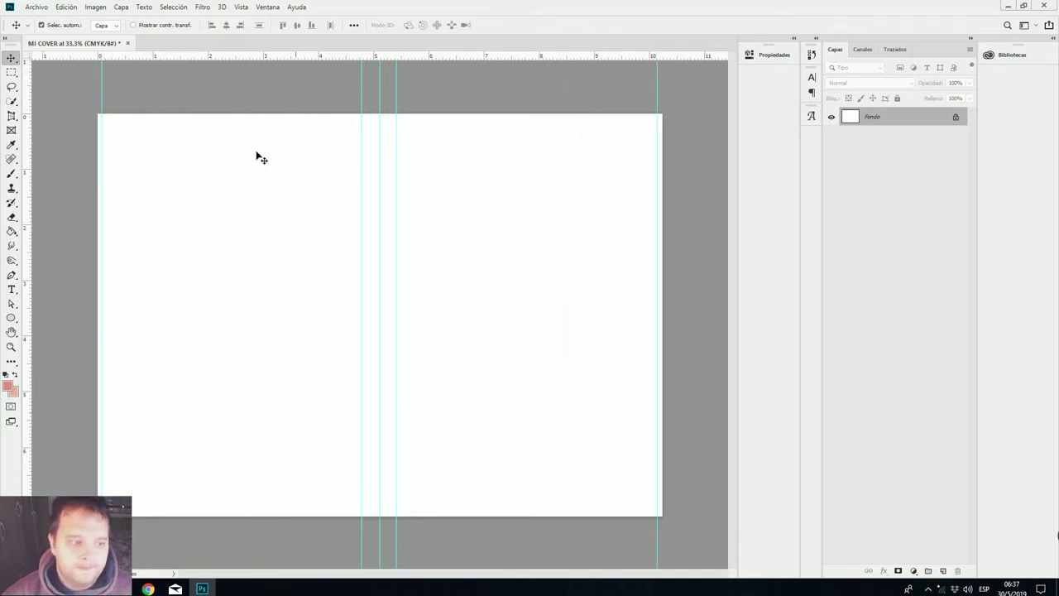
Add a horizontal guide and place it slightly inside the canvas's top edge, at about 0.1 inches.
click(241, 7)
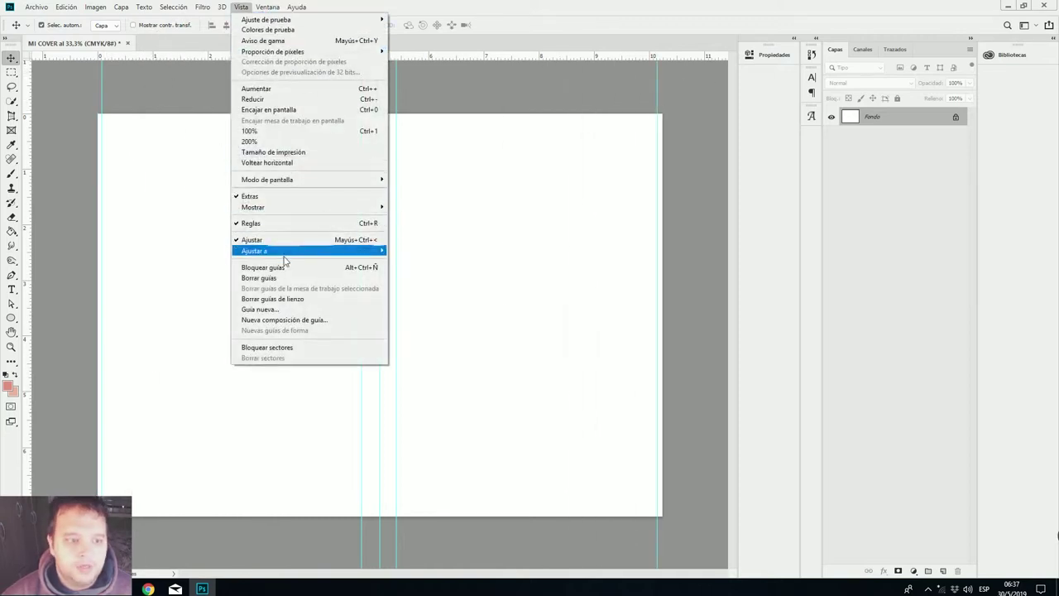
click(293, 309)
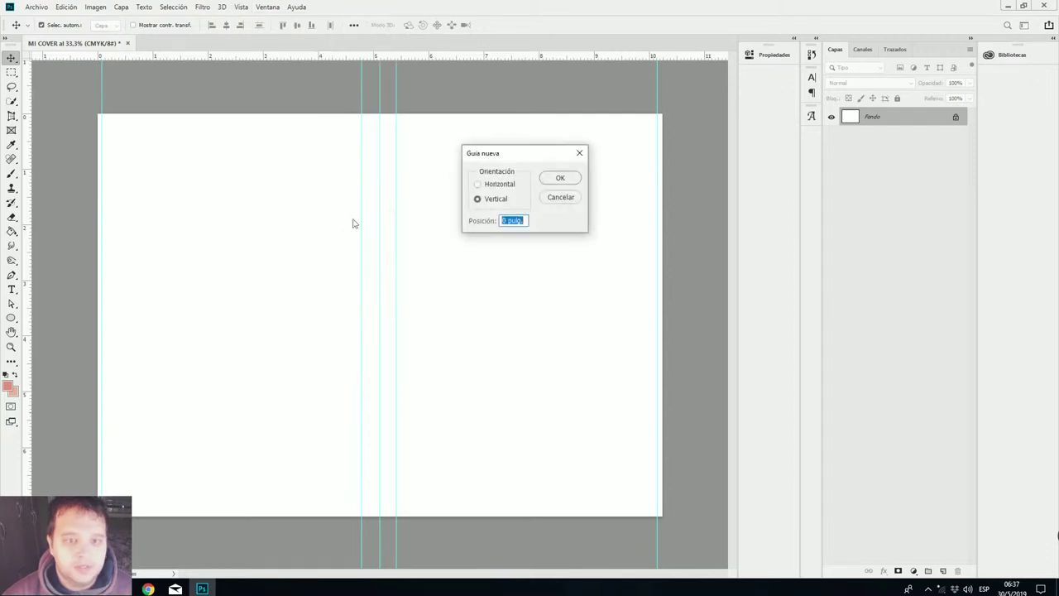
click(501, 185)
click(560, 181)
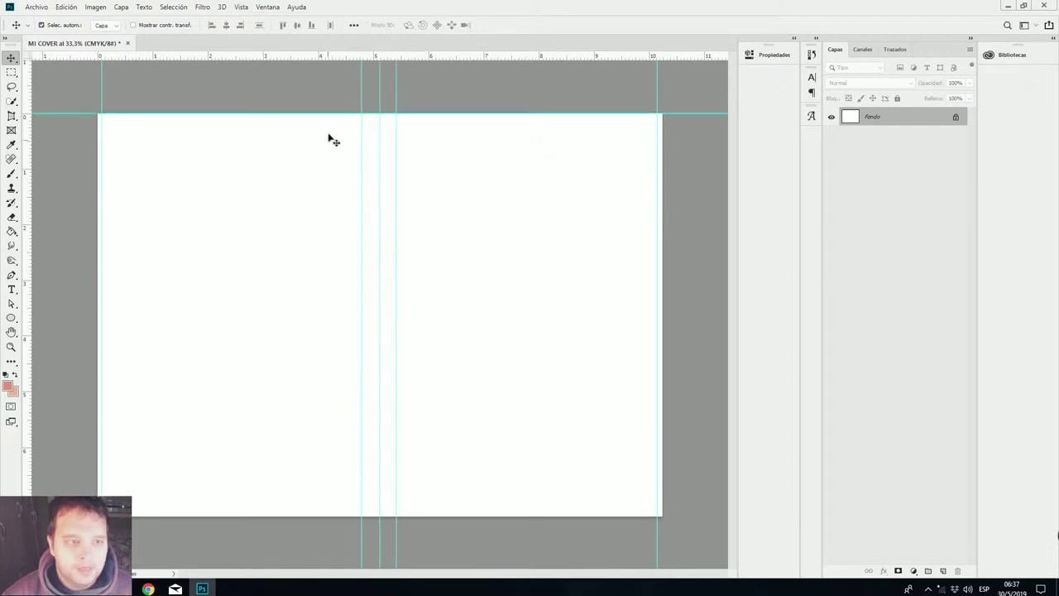
drag(74, 114, 88, 118)
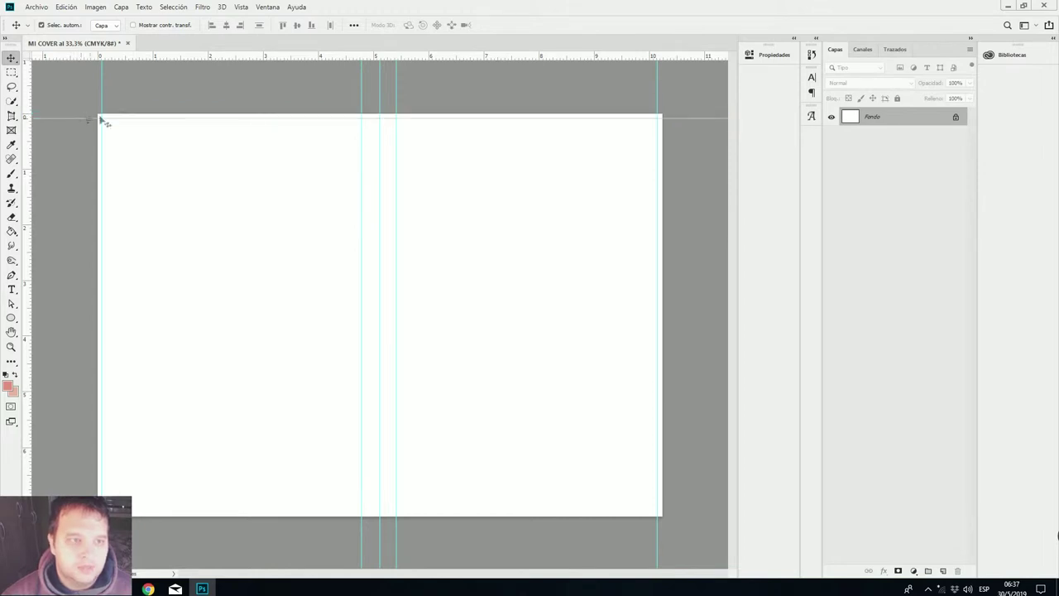
Add a horizontal guide slightly inside the canvas's bottom edge and shift the three spine guides slightly left, to about 4.7, 5.0 and 5.3 inches.
click(240, 8)
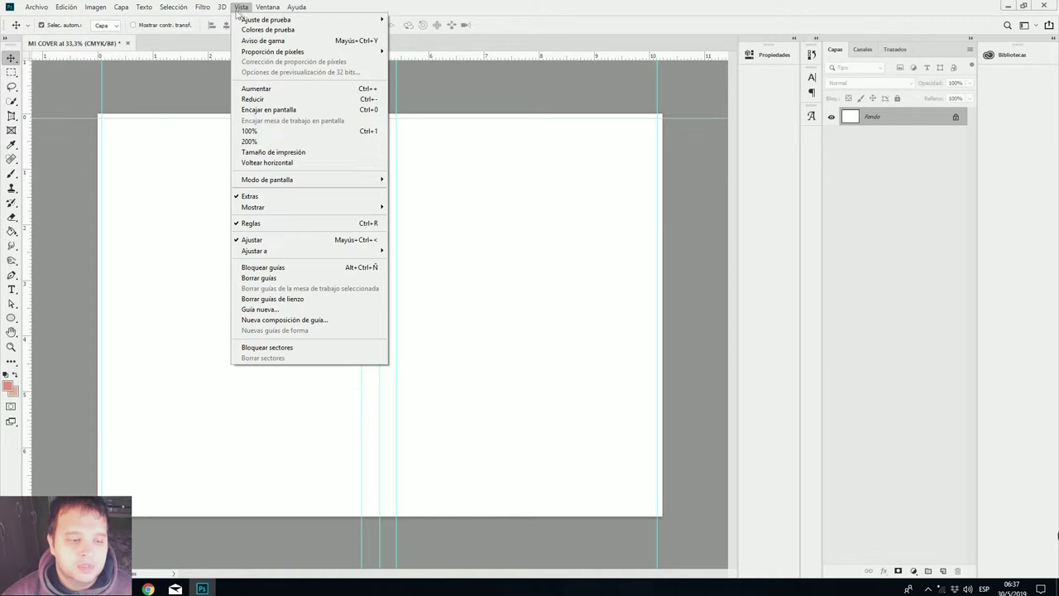
click(262, 311)
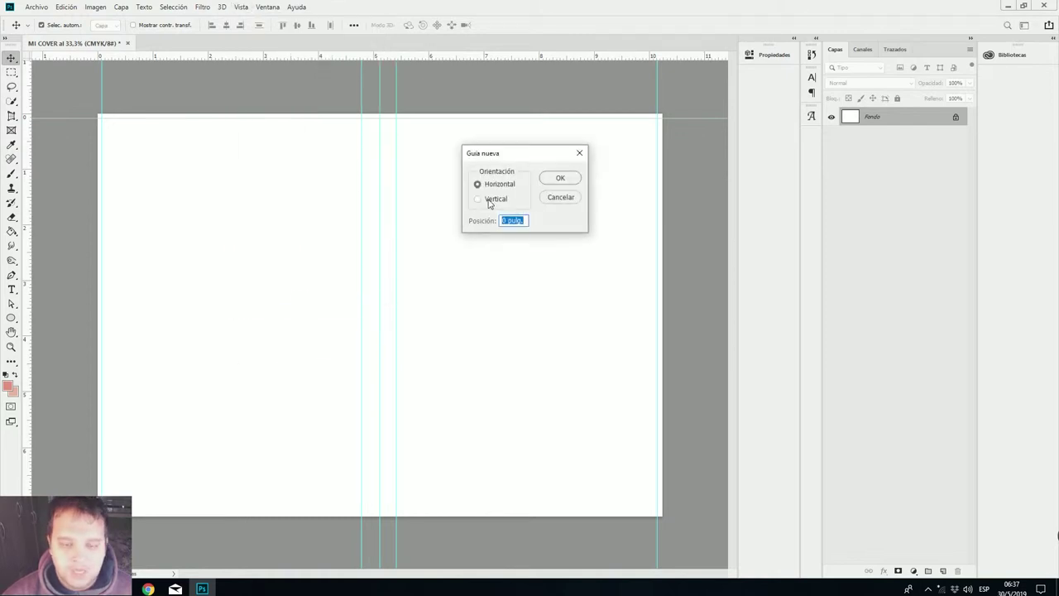
click(551, 181)
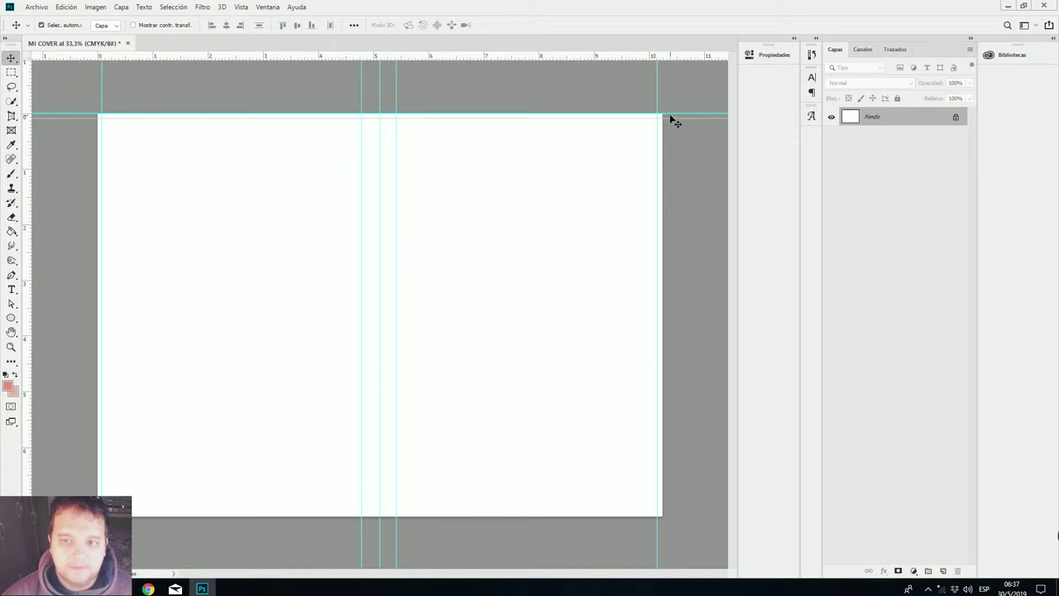
drag(667, 56, 682, 513)
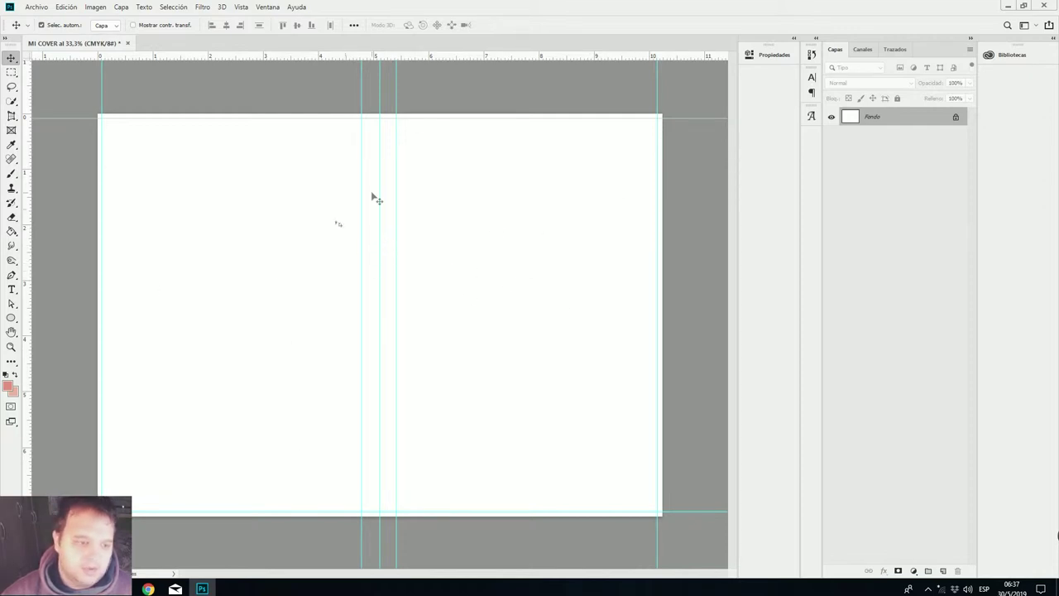
key(ctrl+z)
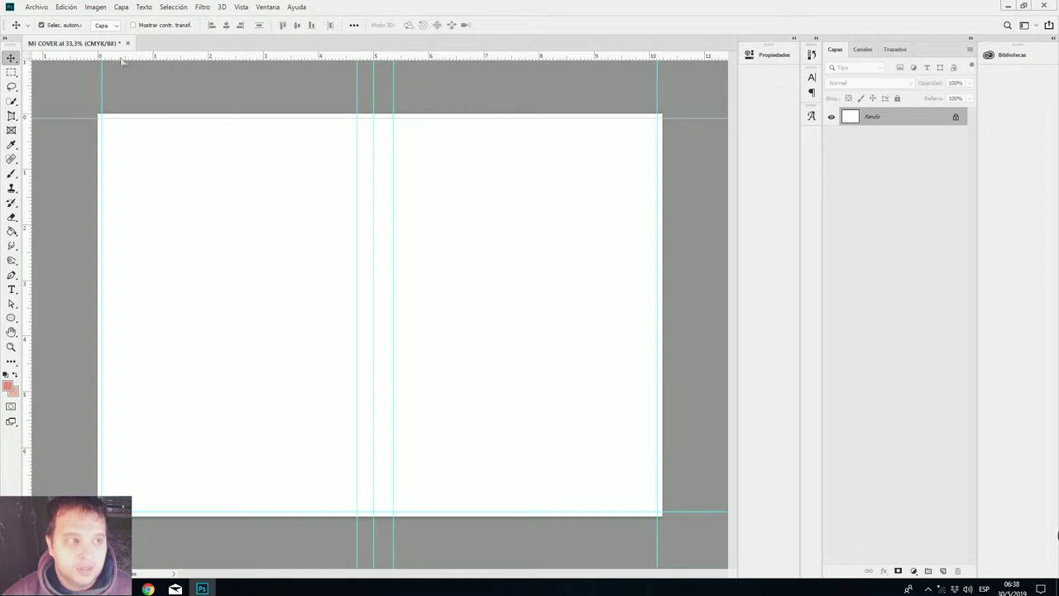
Place COVER.PNG from the DVD folder into the document as an embedded element.
click(37, 7)
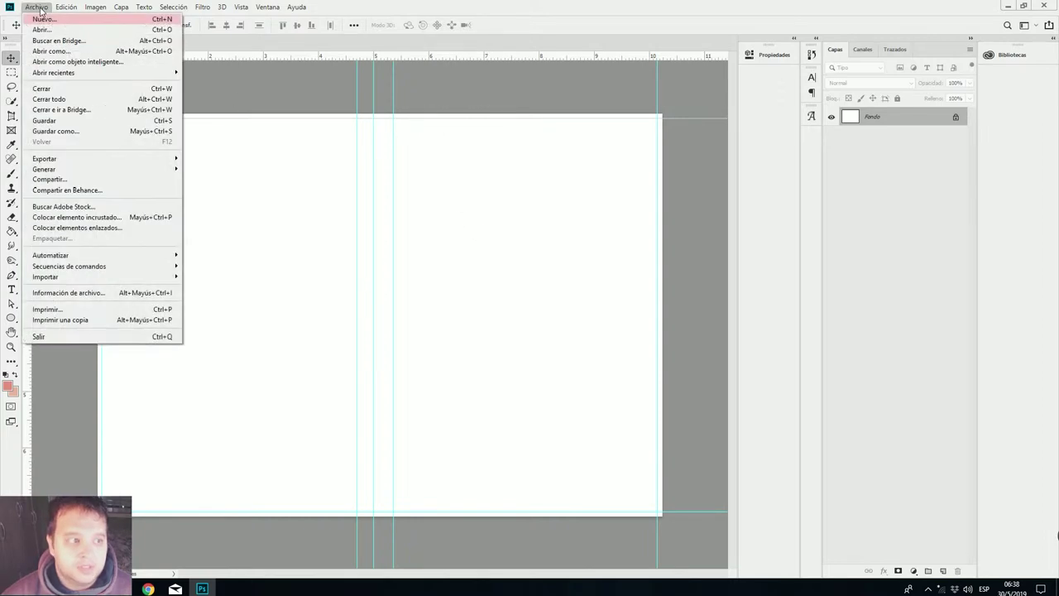
click(113, 217)
double_click(440, 124)
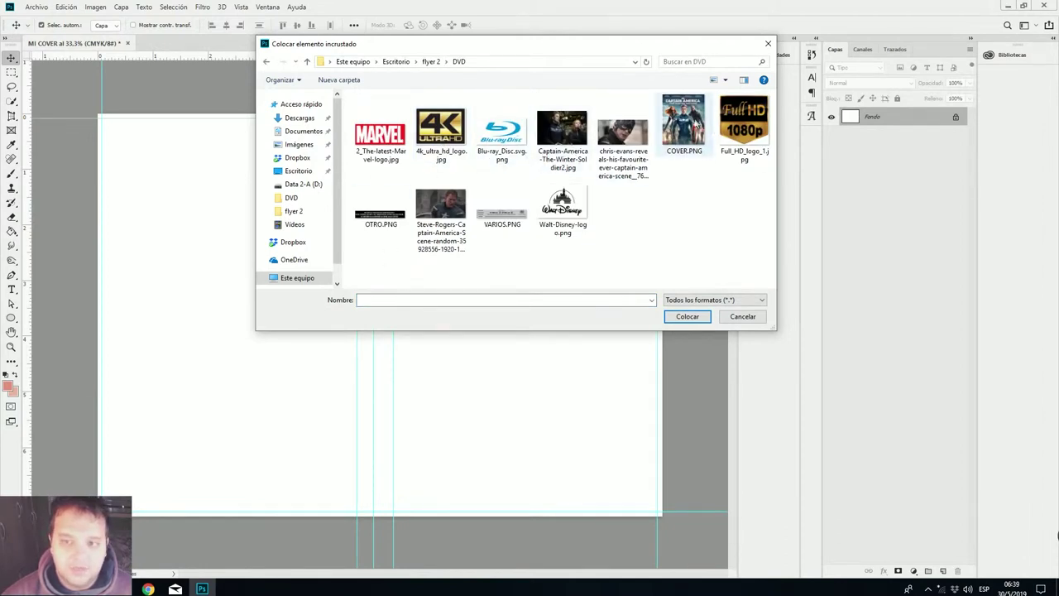
double_click(683, 124)
Scale and stretch the cover poster to fill the front panel between the spine's right guide and the outer margin guides.
drag(453, 257, 566, 286)
drag(322, 114, 447, 164)
drag(441, 164, 439, 157)
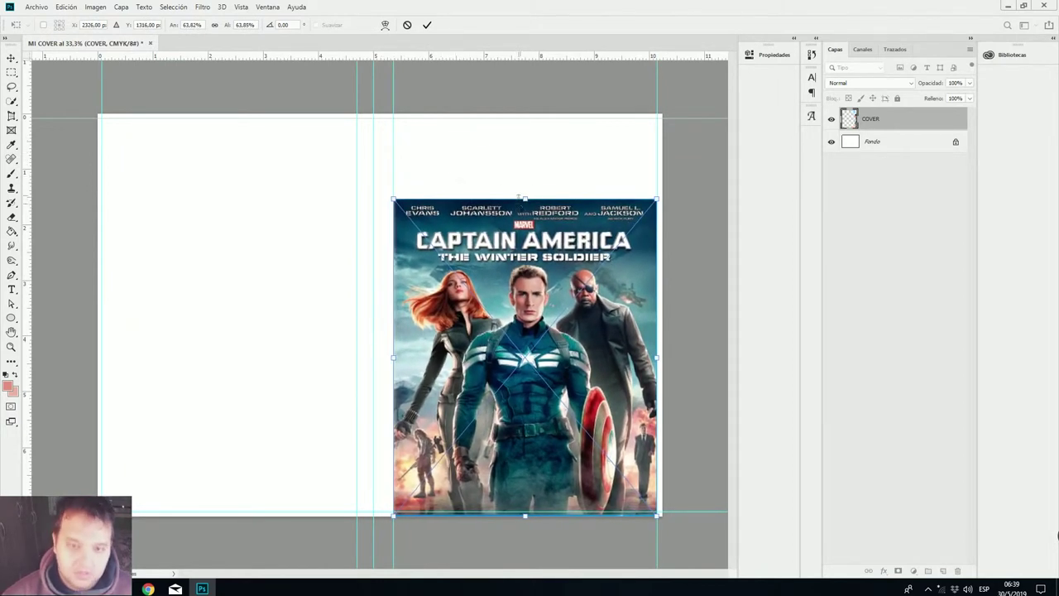
drag(528, 199, 515, 117)
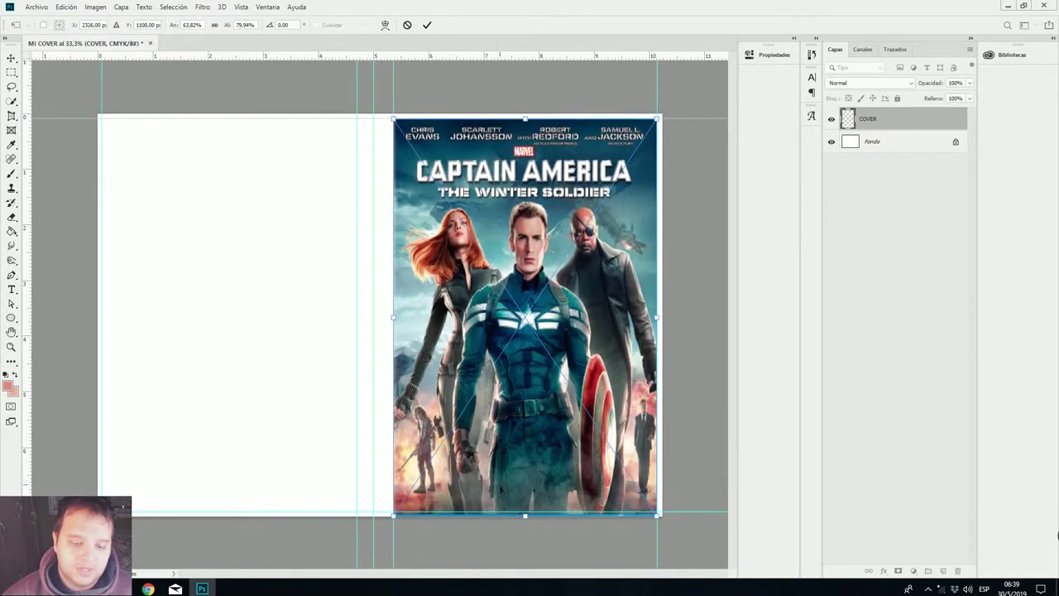
drag(525, 518, 527, 512)
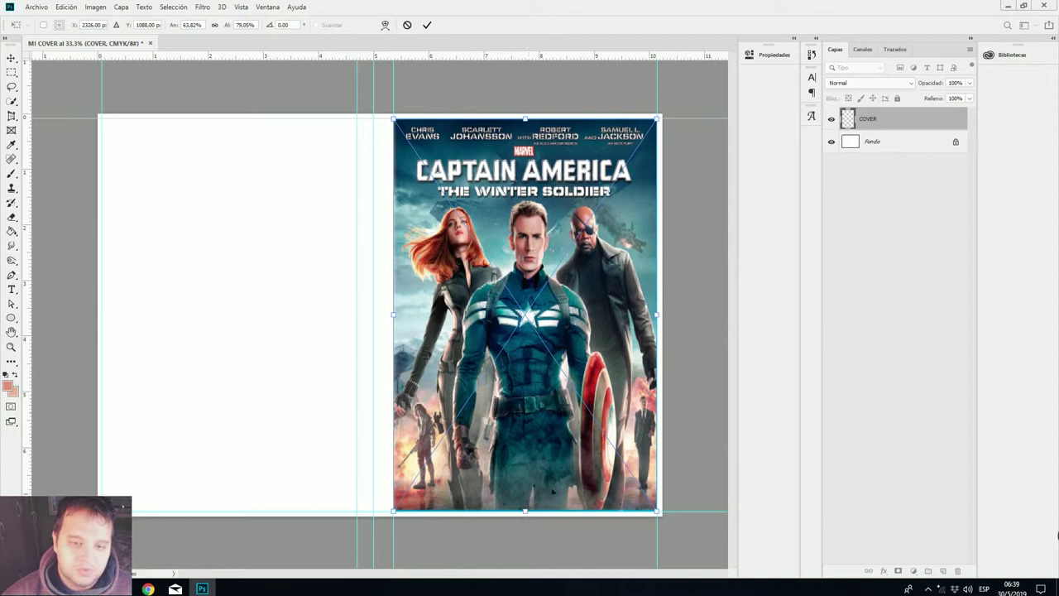
key(Return)
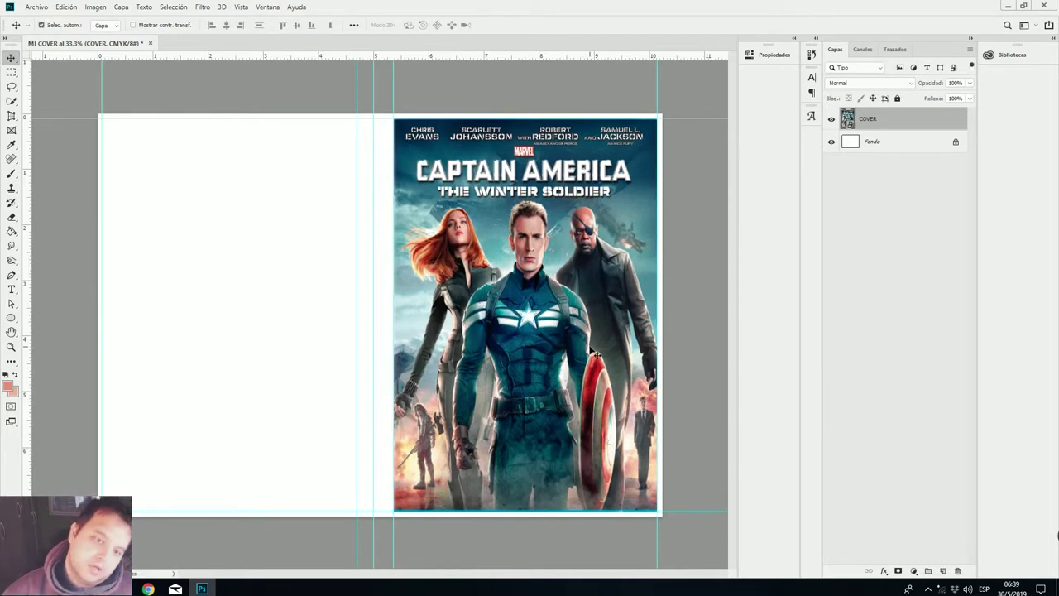
Embed chris-evans-reveals-his-favourite-ever-captain-america-scene__768735_.png, scaled to about 2 inches wide, in the back panel's upper-left corner inside the guides.
click(36, 6)
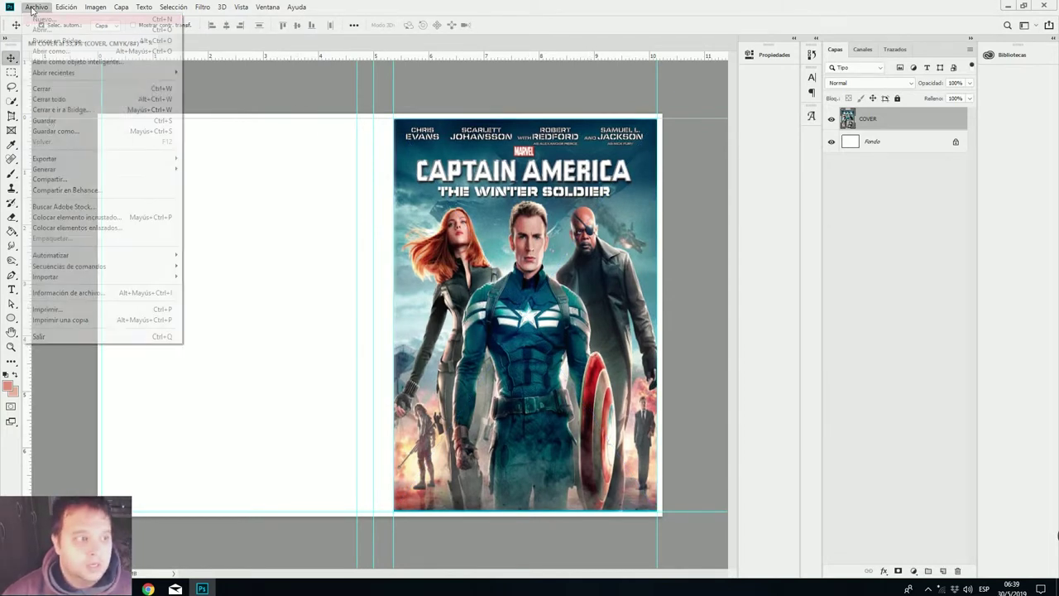
click(74, 217)
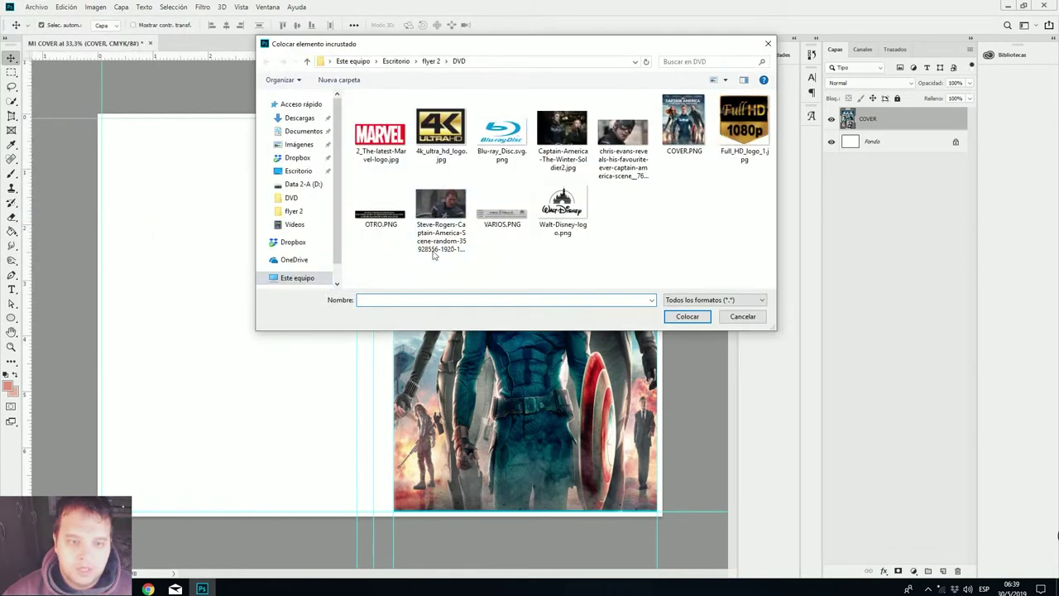
click(565, 133)
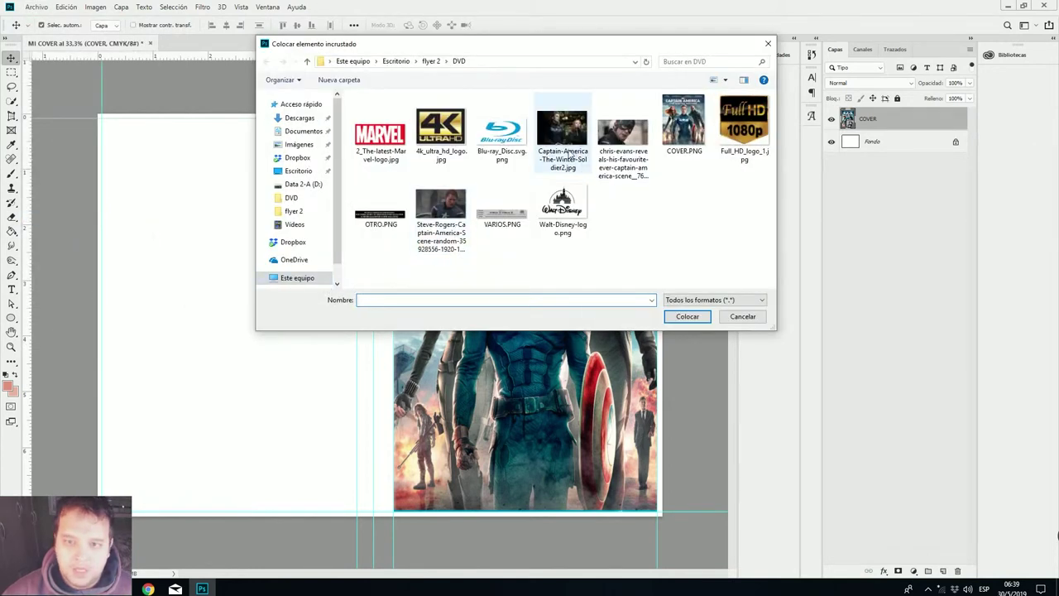
click(624, 141)
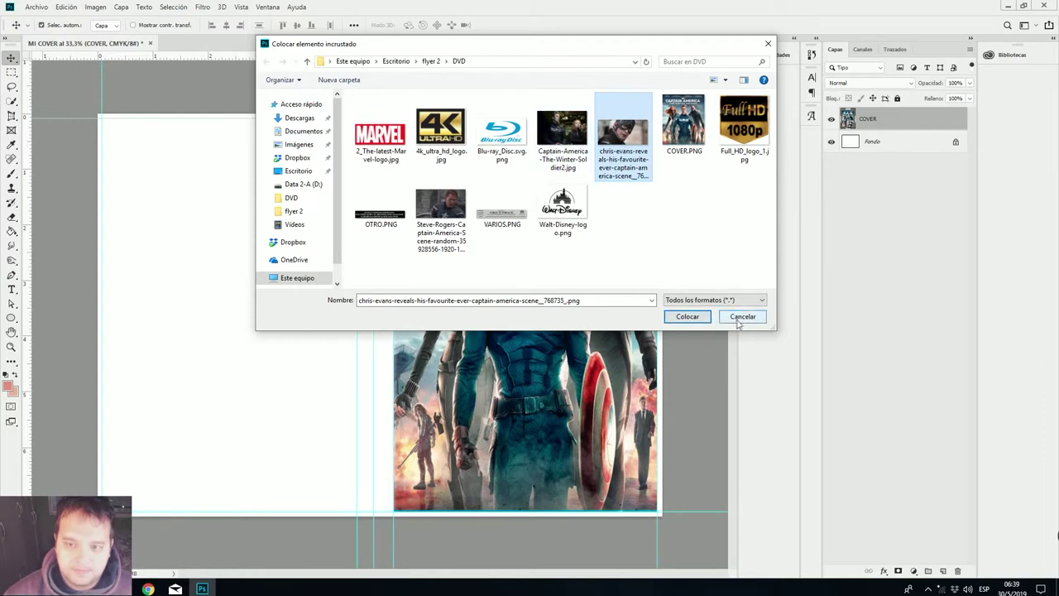
click(687, 317)
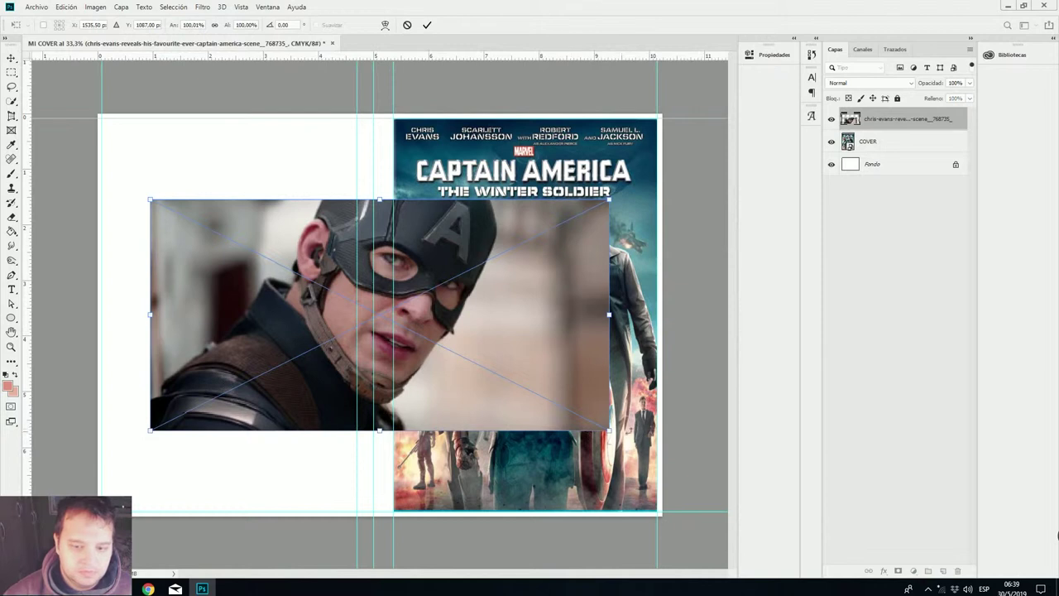
drag(609, 431, 175, 171)
key(Return)
Embed Captain-America-The-Winter-Soldier2.jpg, scale it to about 9.2%, and place it just below the first scene image.
click(36, 7)
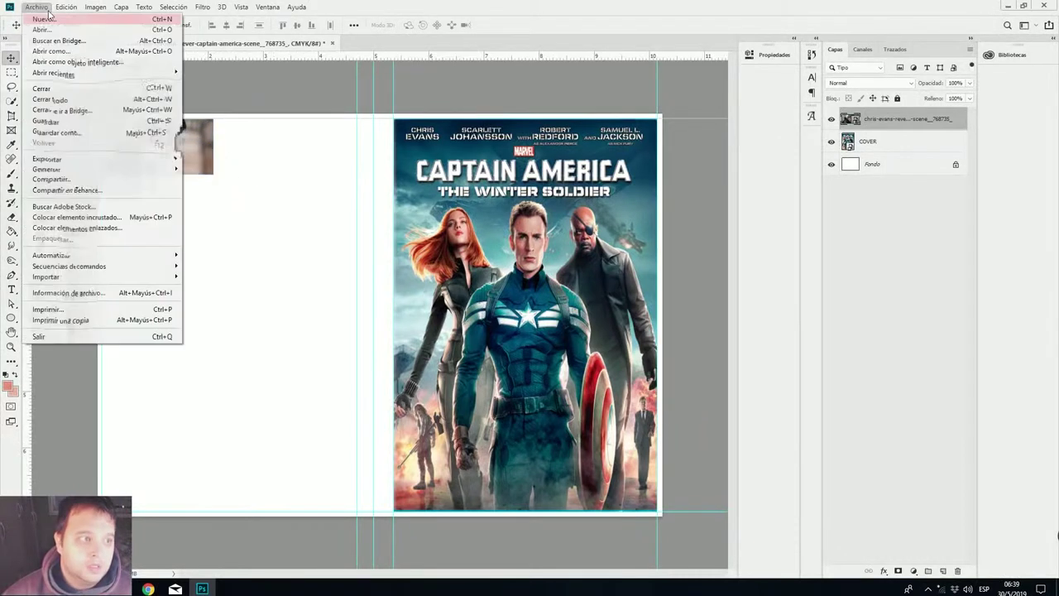
click(112, 216)
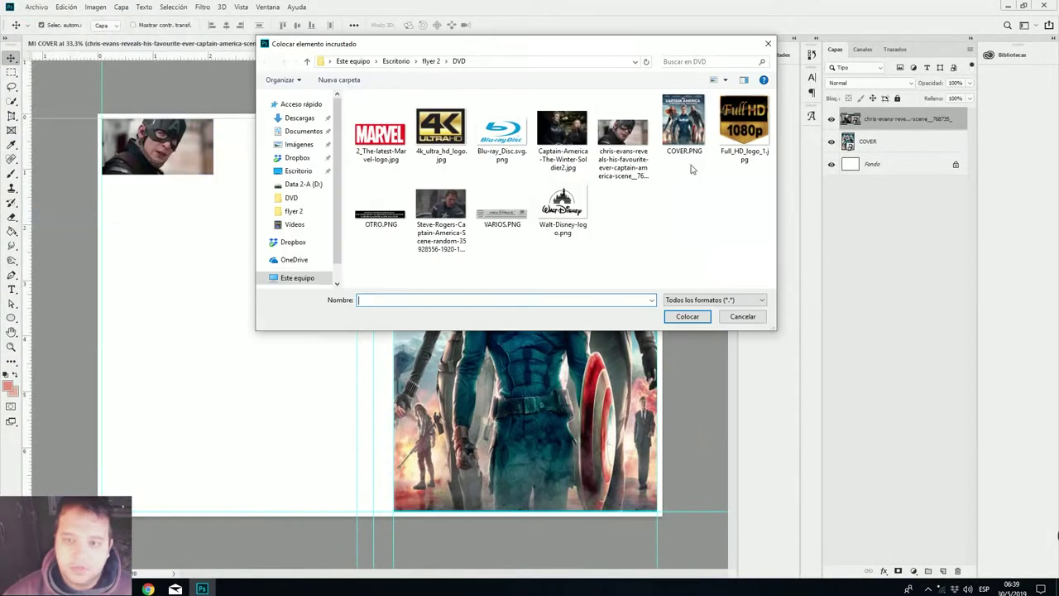
double_click(560, 130)
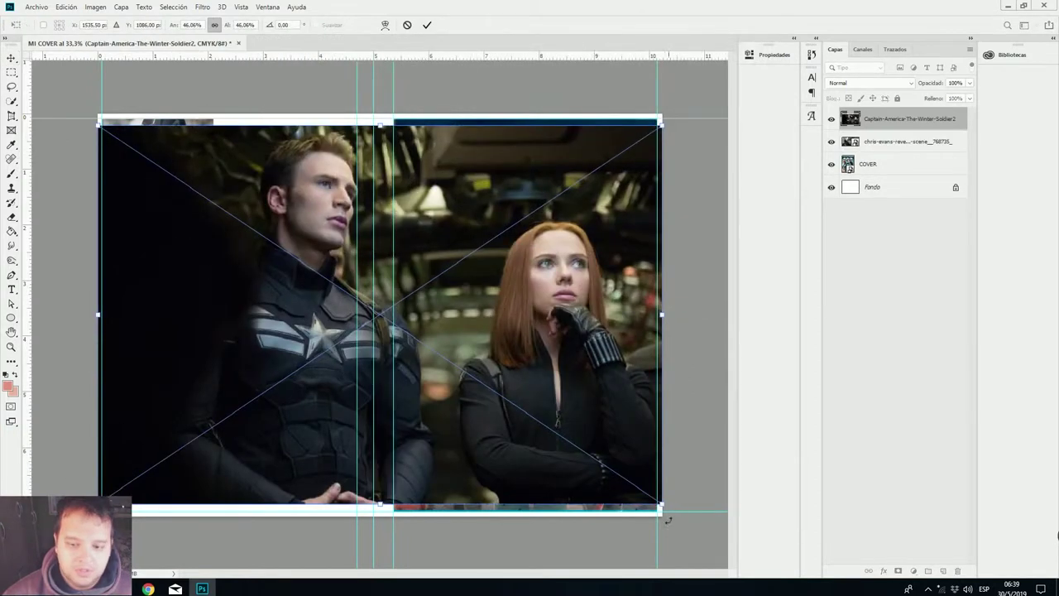
drag(661, 504, 205, 212)
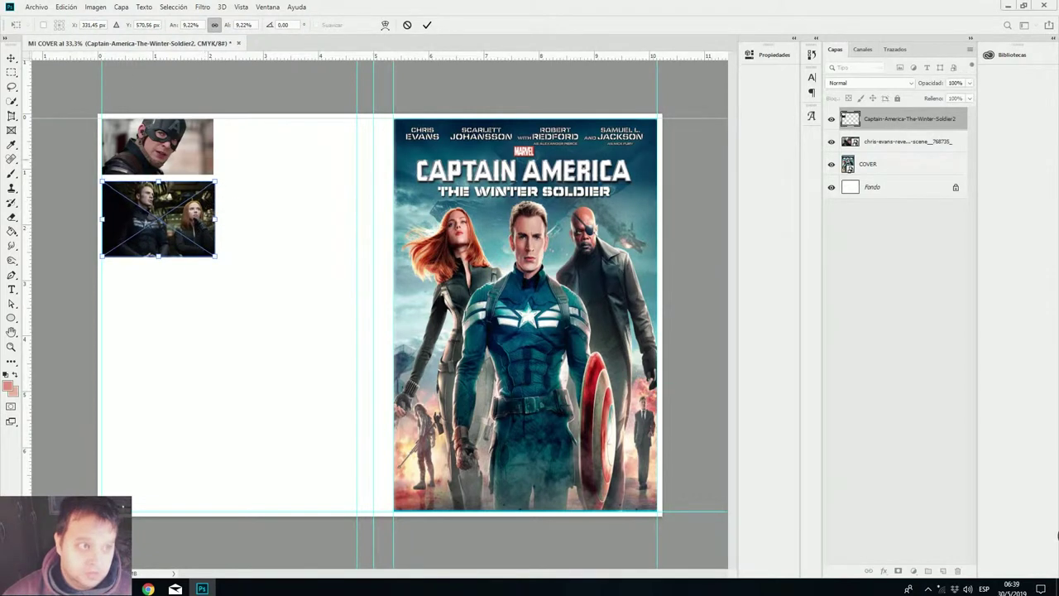
key(Return)
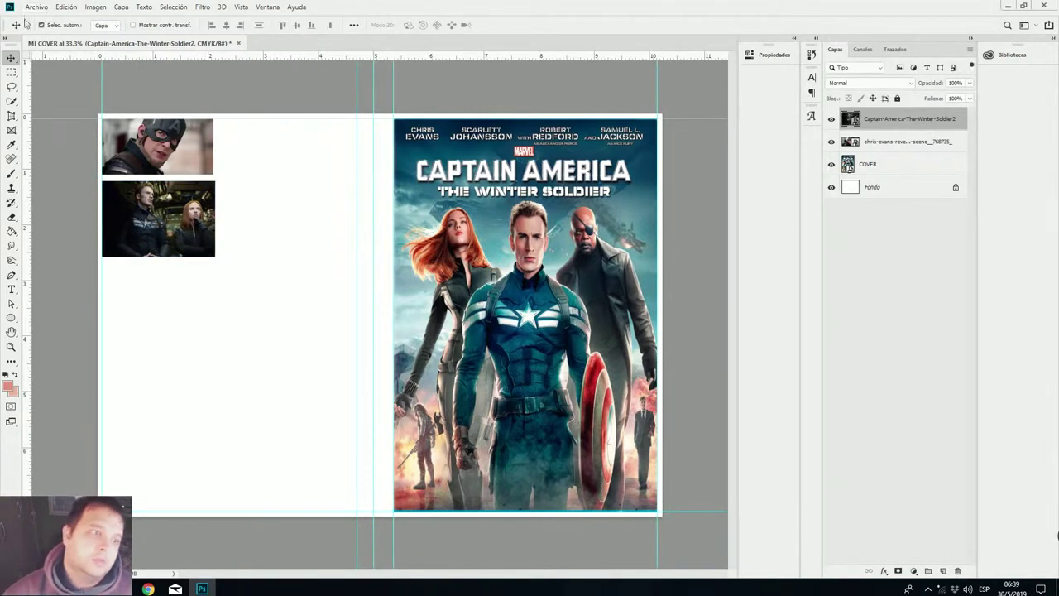
Embed the Steve-Rogers-Captain-America-Scene image, scale it to about 7.8%, and place it just below the second scene image.
click(33, 6)
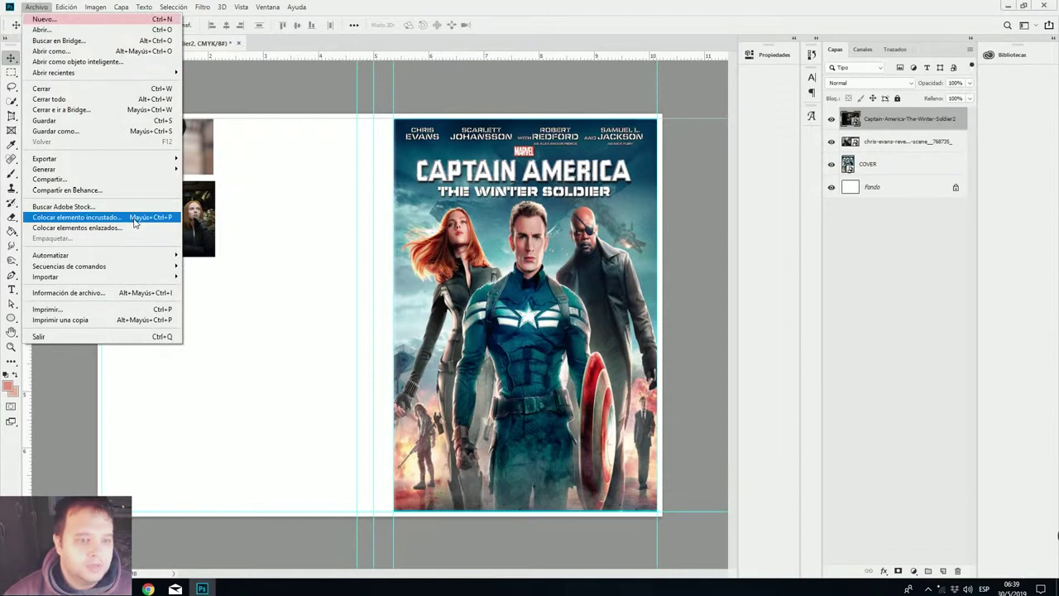
click(133, 218)
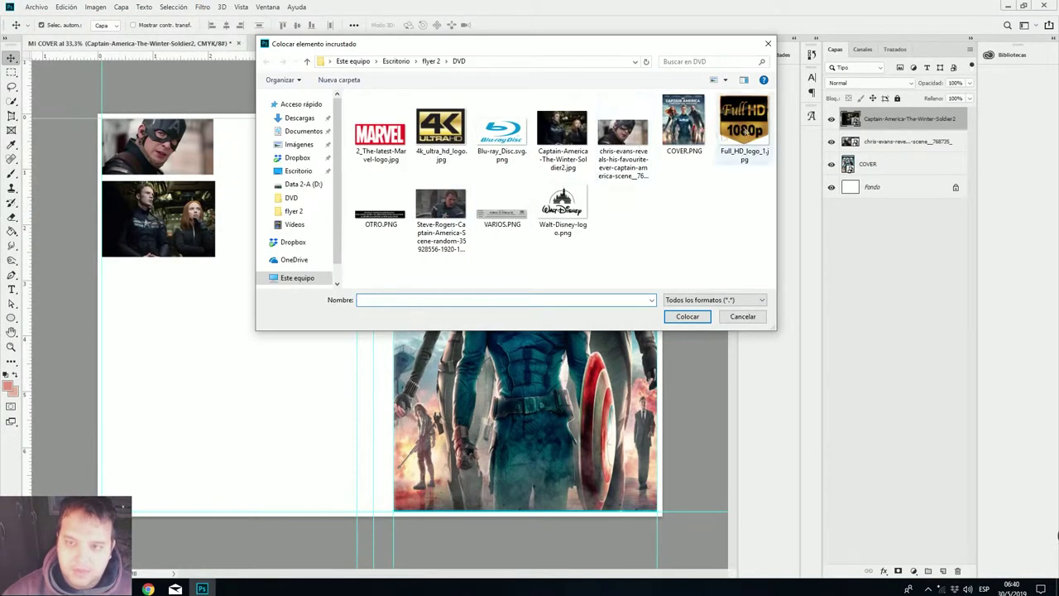
double_click(452, 210)
drag(661, 476, 191, 321)
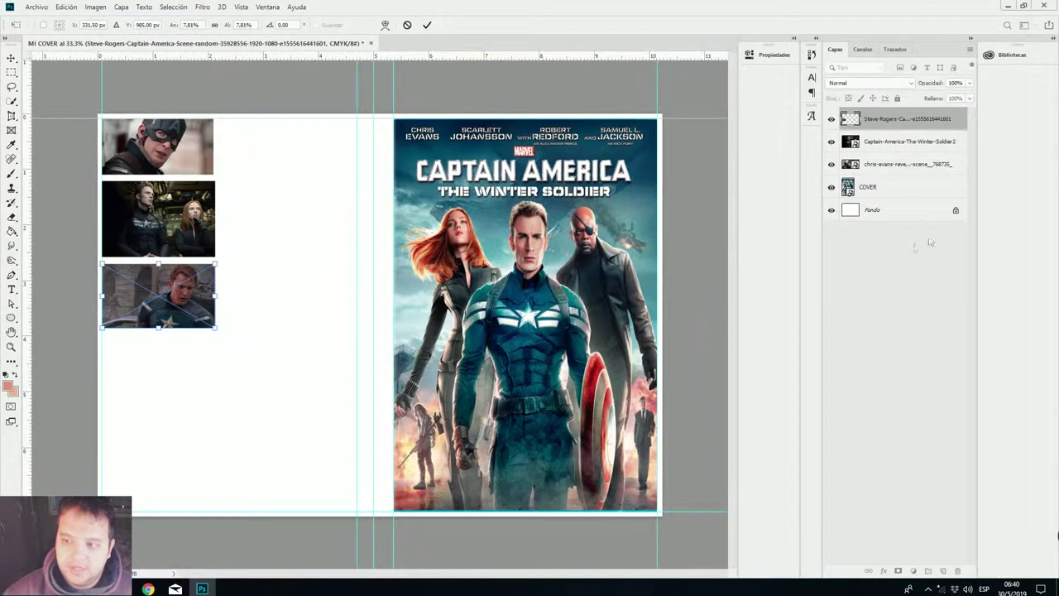
key(Return)
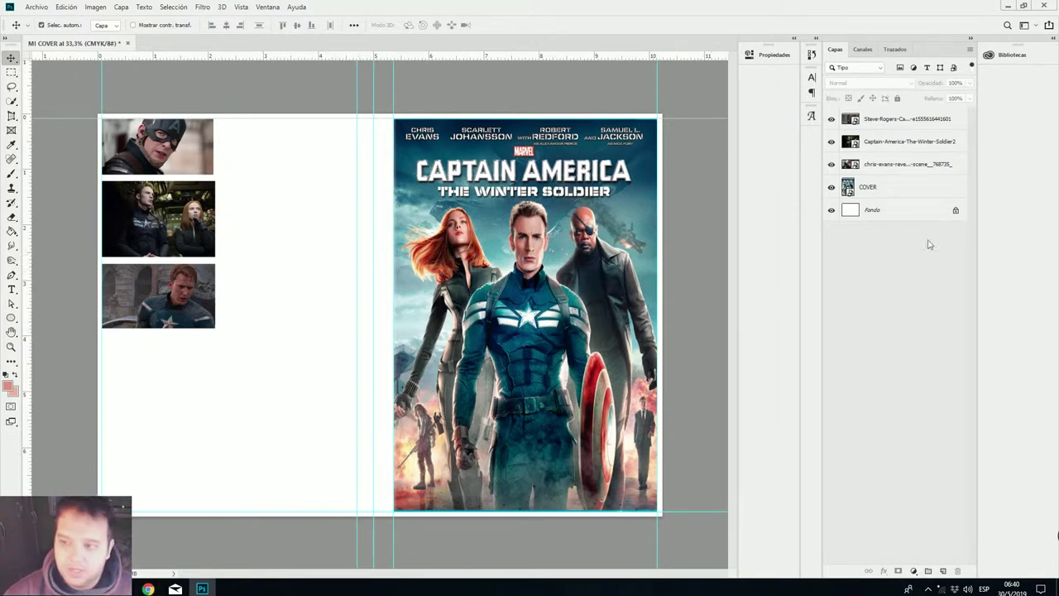
Create a gradient fill layer with the dark navy blue preset, linear at 90°, and move it below the COVER layer.
click(915, 571)
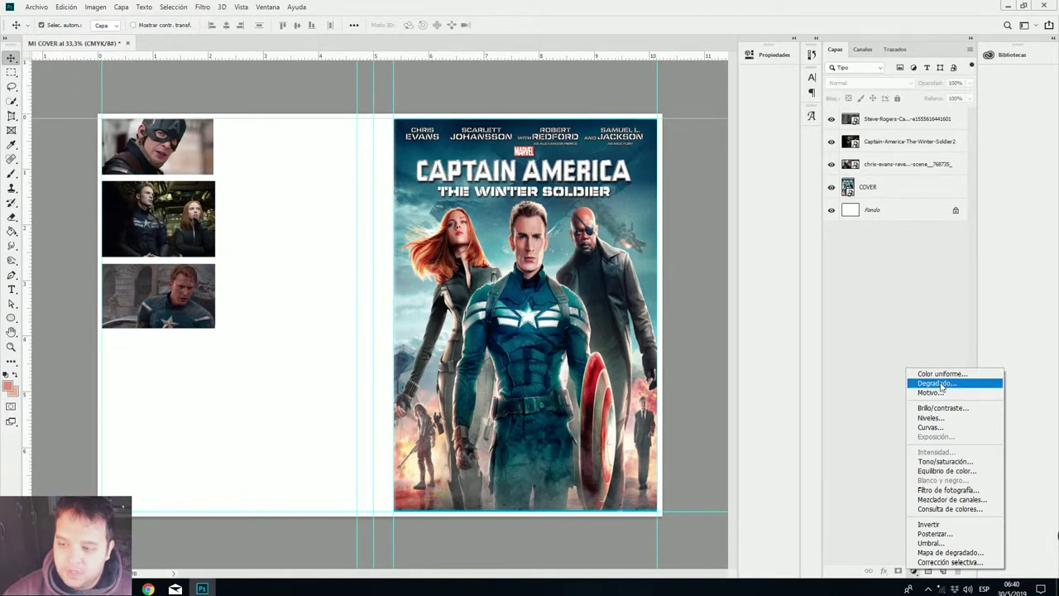
click(940, 384)
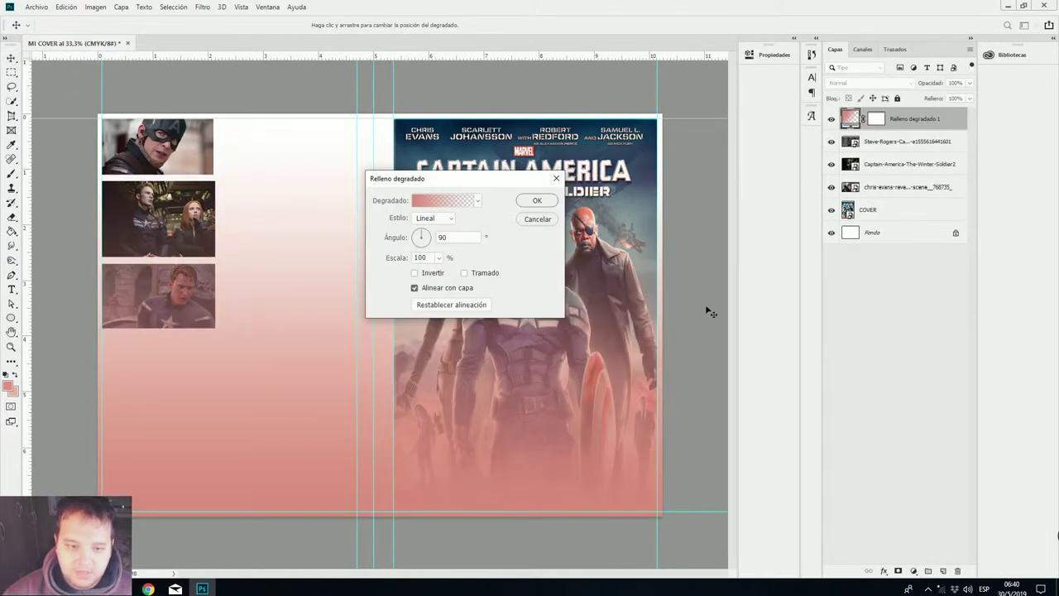
click(443, 201)
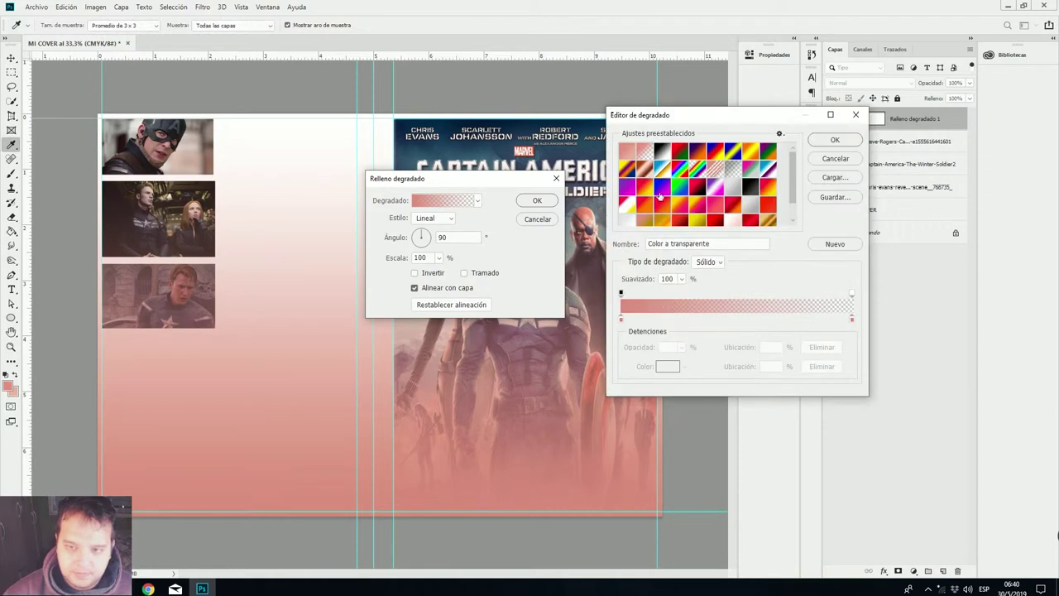
click(666, 193)
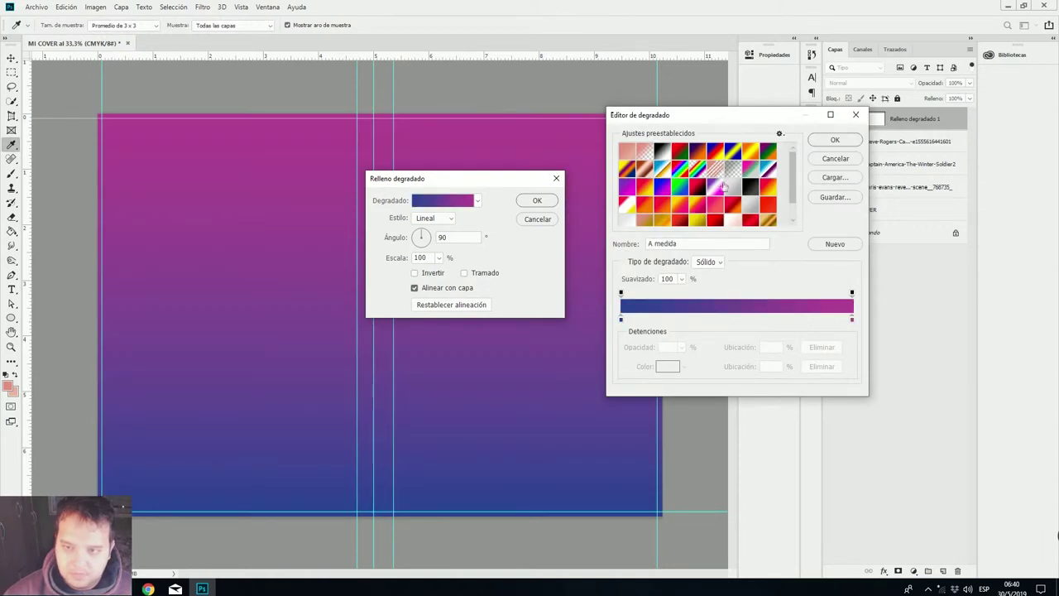
scroll(720, 182, down, 1)
click(628, 218)
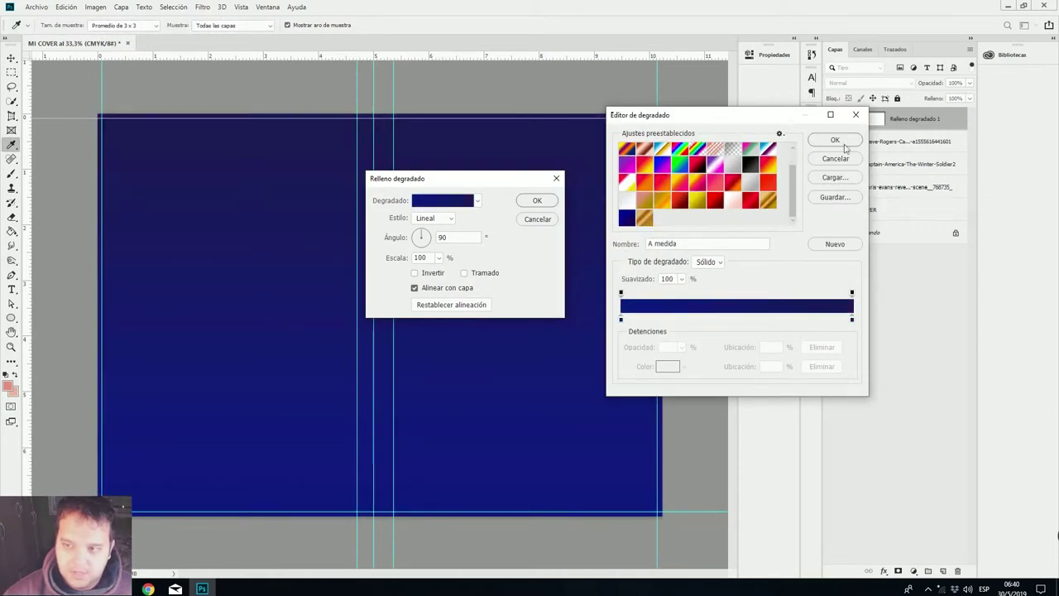
click(835, 139)
click(553, 203)
drag(929, 122, 923, 224)
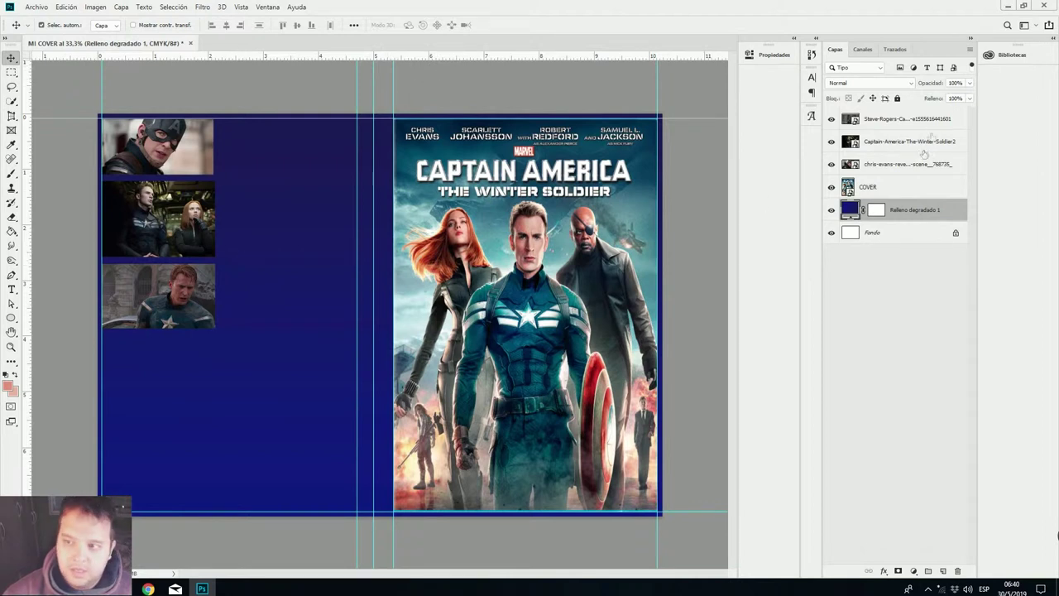
Group the three scene image layers and name the group ESCENAQS.
click(917, 166)
shift+click(921, 124)
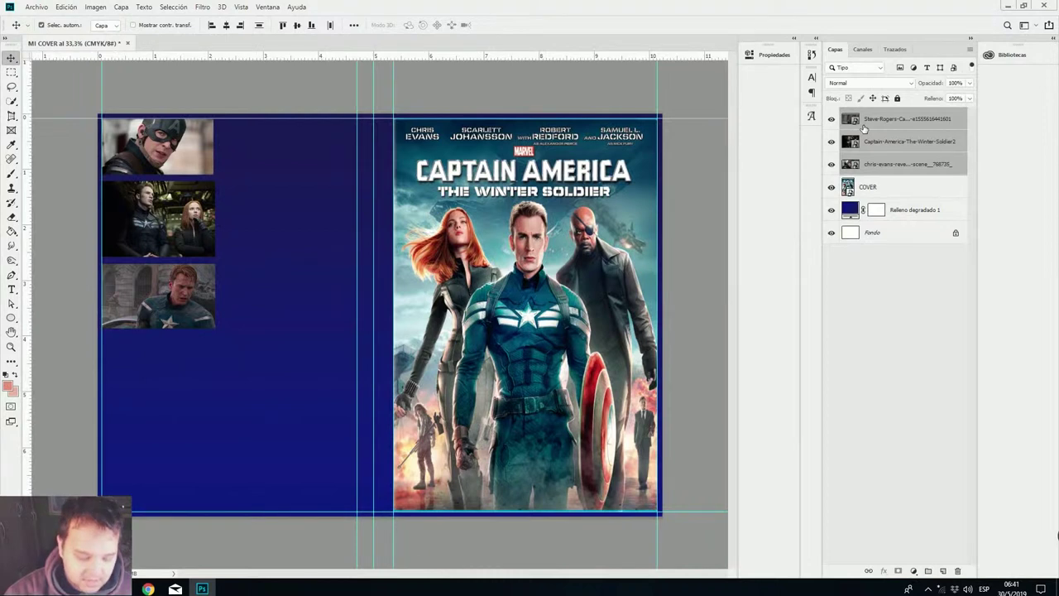
key(ctrl+g)
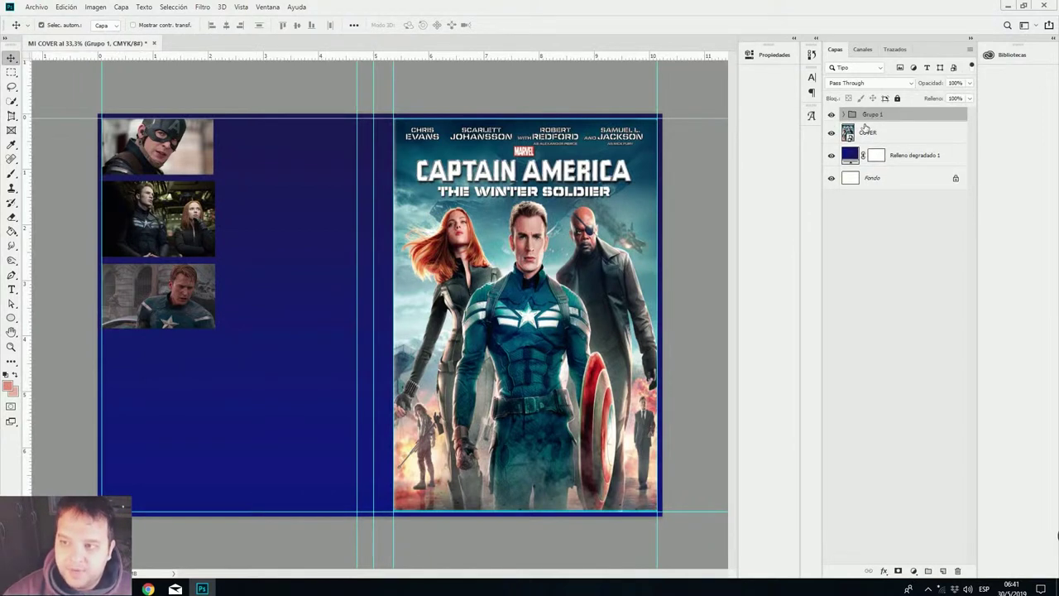
double_click(874, 115)
text(ES)
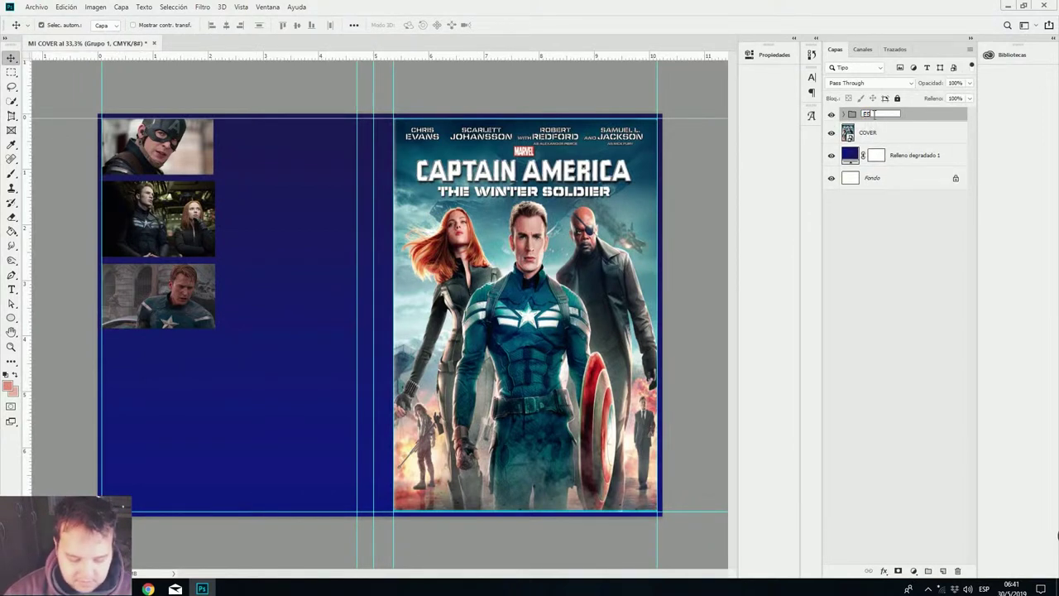
click(915, 258)
Add a thin white outside stroke to the ESCENAQS group through its layer style.
click(882, 117)
right_click(883, 120)
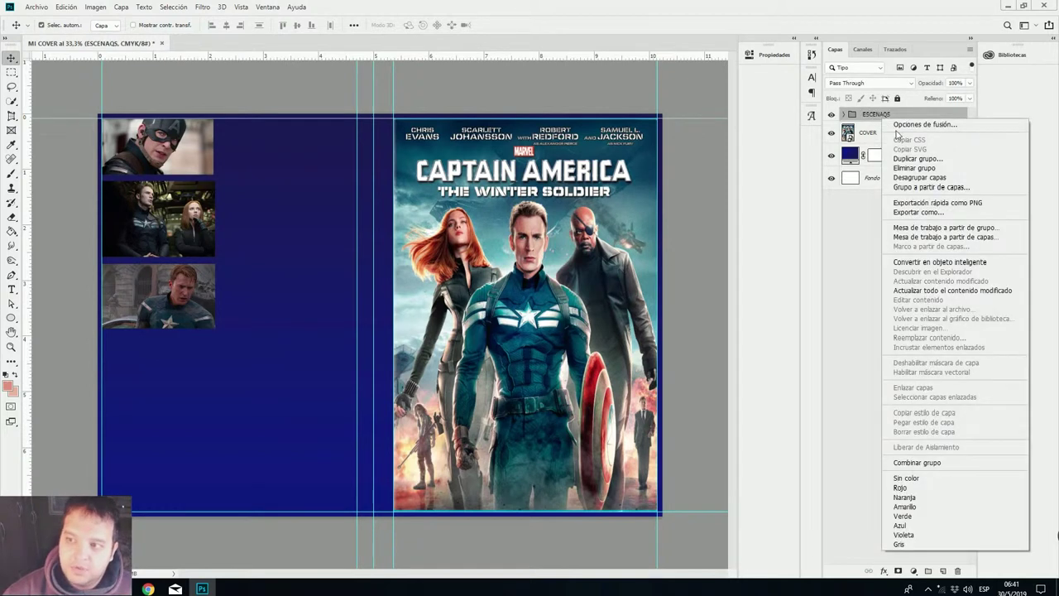
click(910, 125)
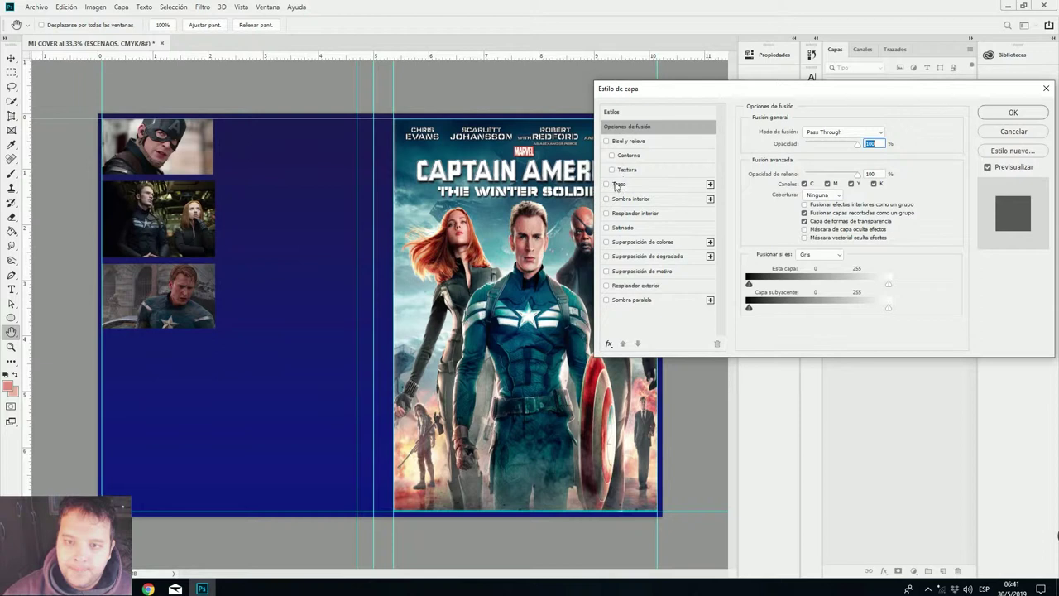
click(617, 184)
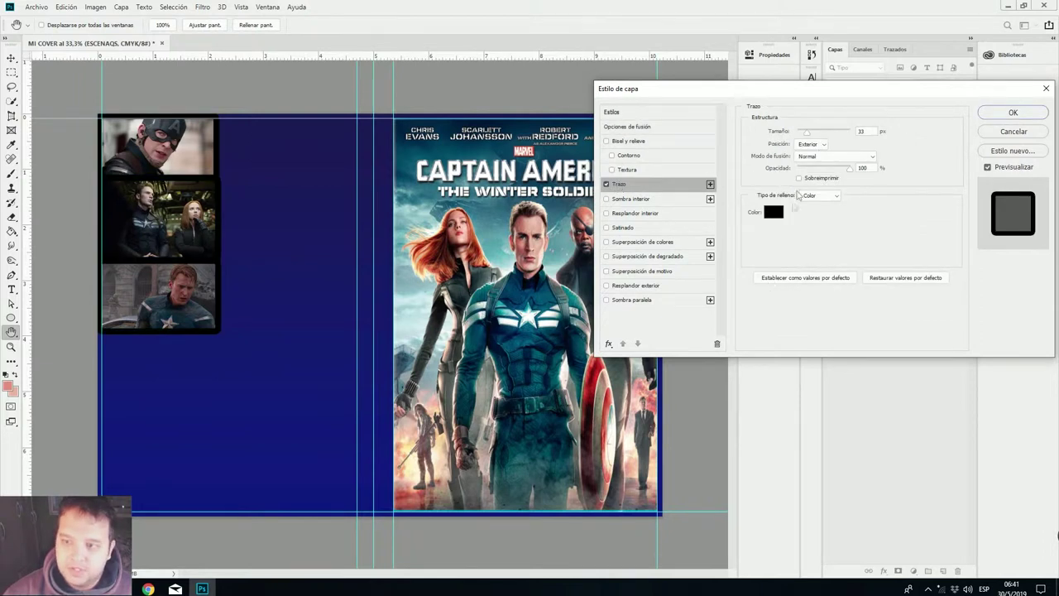
click(774, 211)
click(708, 167)
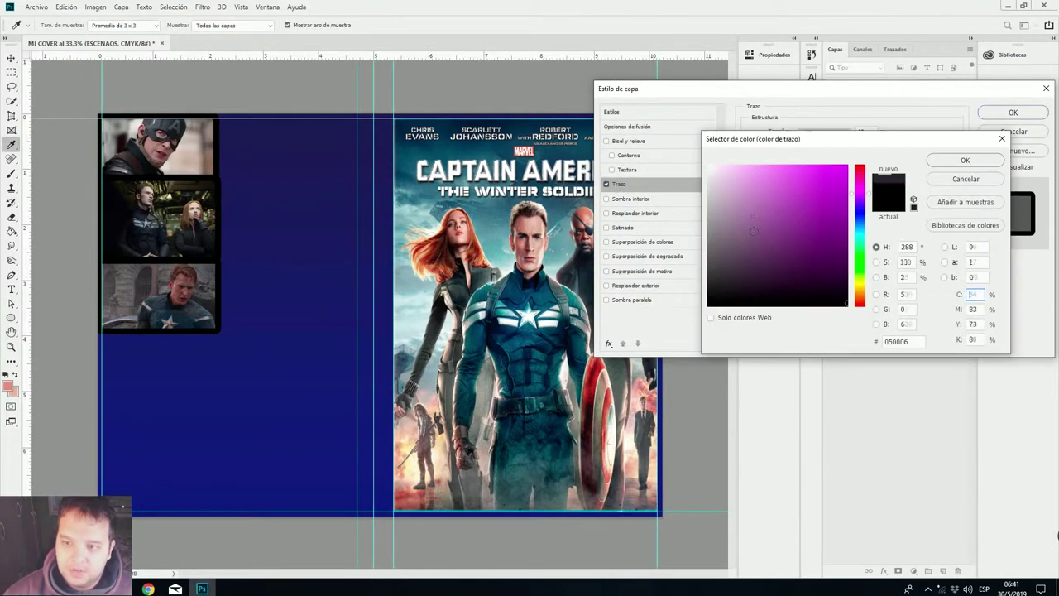
click(965, 160)
drag(807, 133, 800, 135)
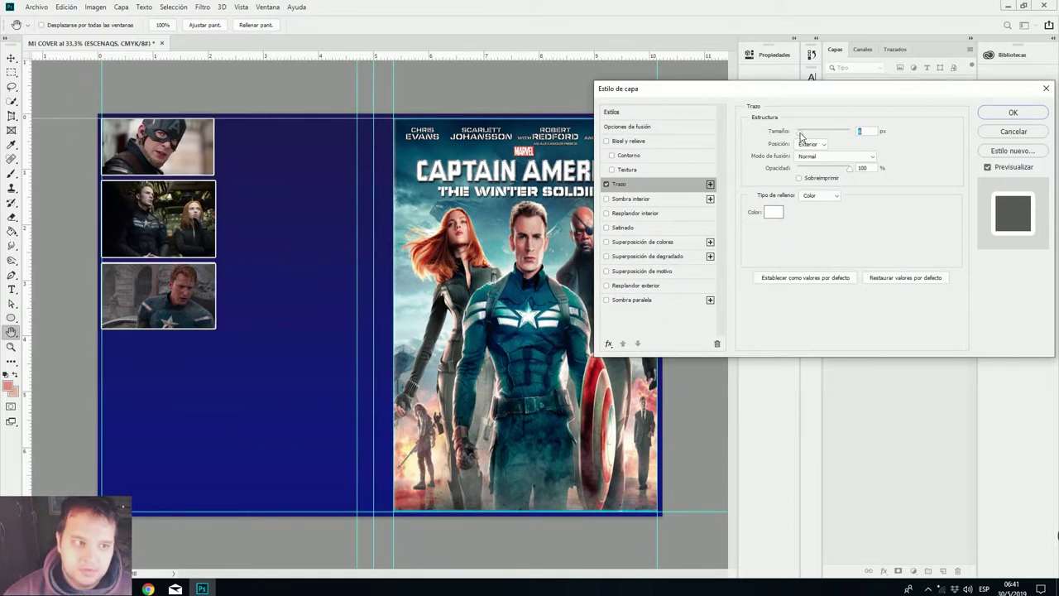
click(1013, 112)
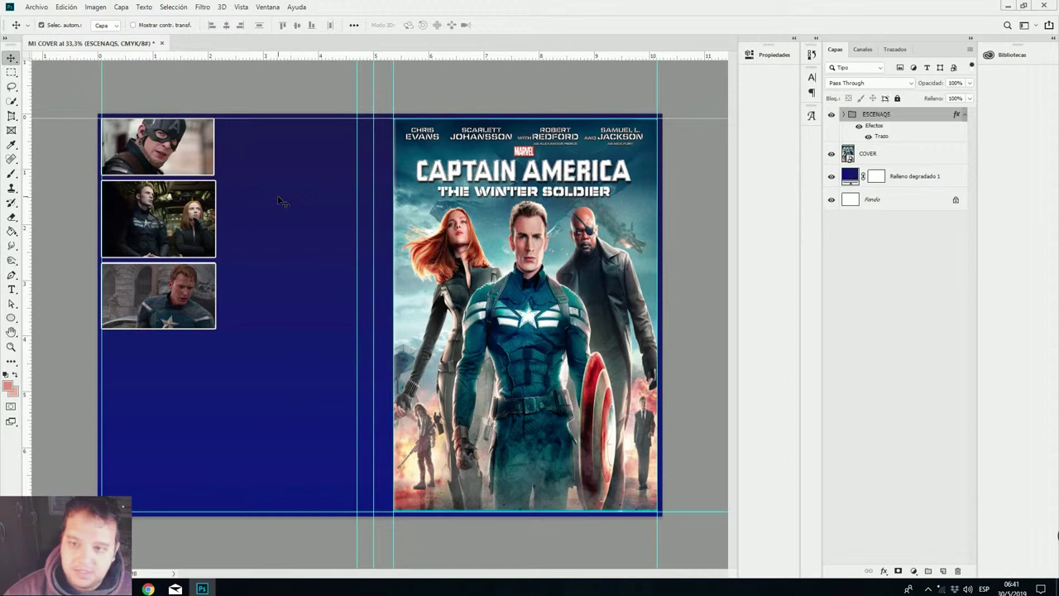
Hide the extras to preview the cover without guides, and show them again.
click(281, 201)
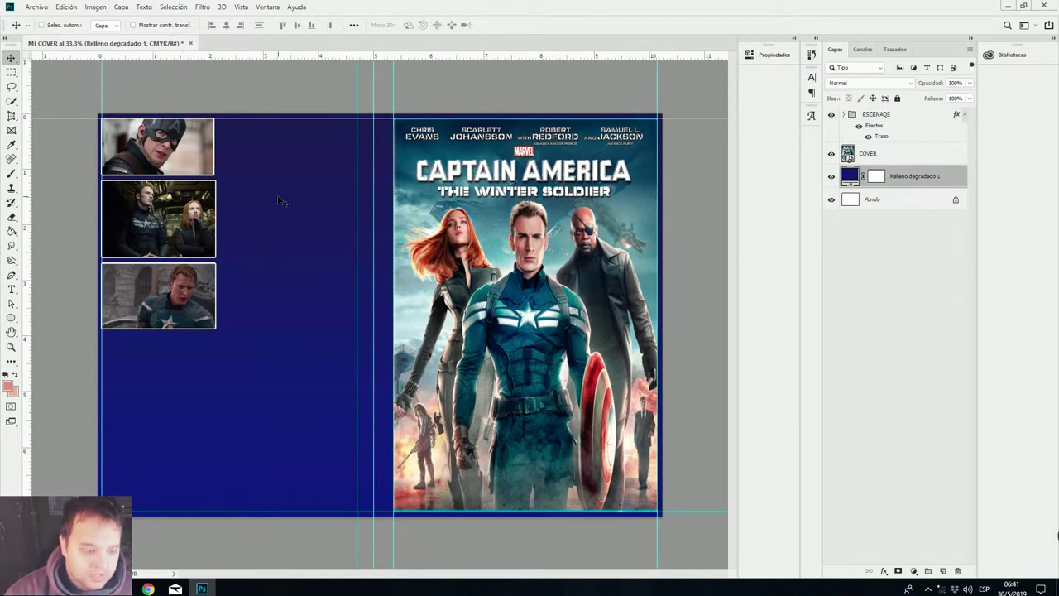
click(241, 6)
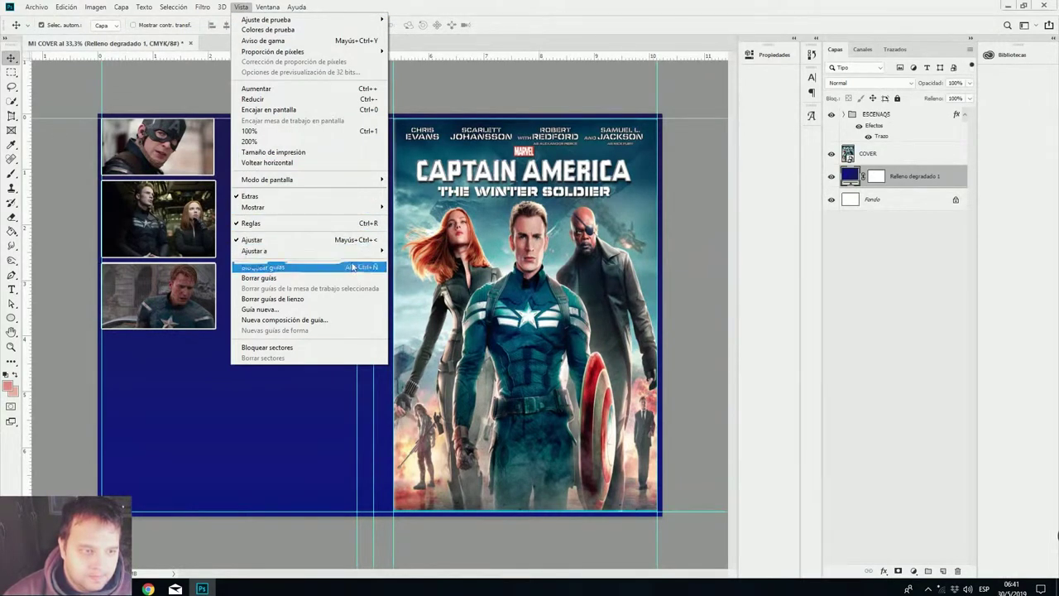
click(336, 200)
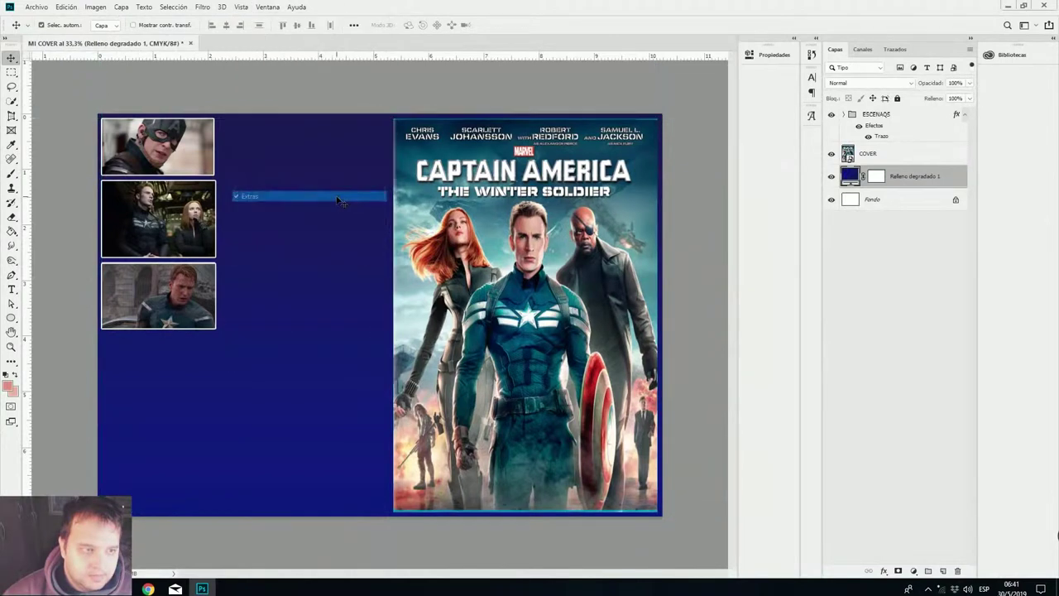
click(242, 8)
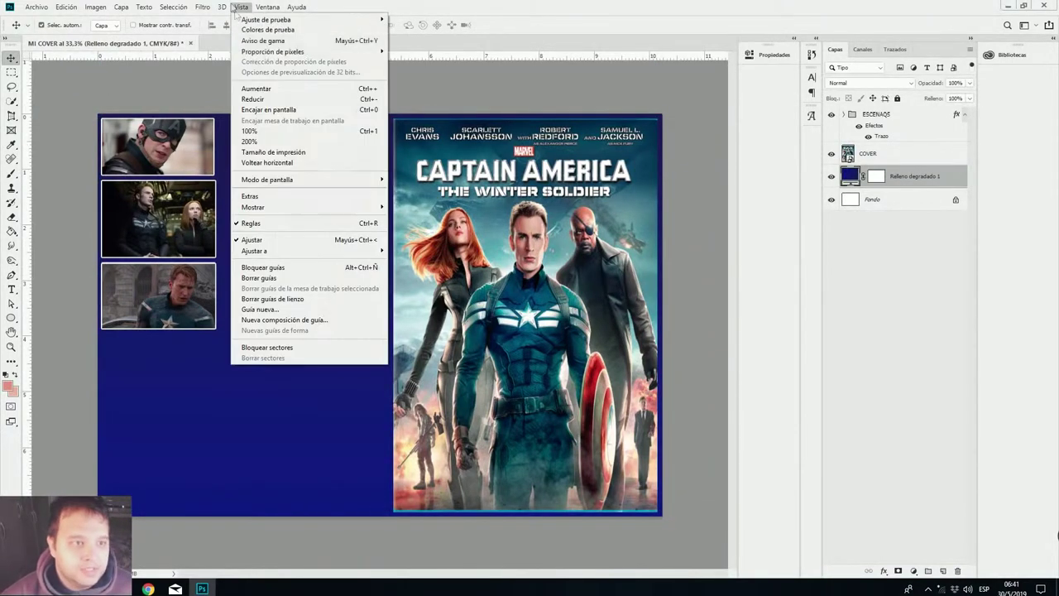
click(293, 197)
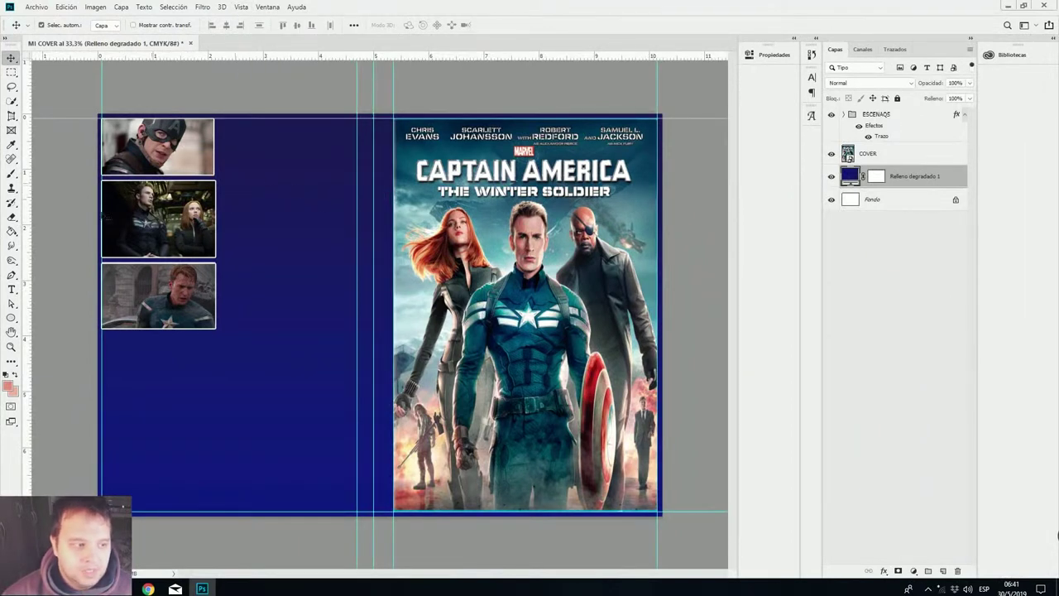
Add a centred text reading CAPITAIN near the top of the back panel, beside the first scene image.
click(12, 289)
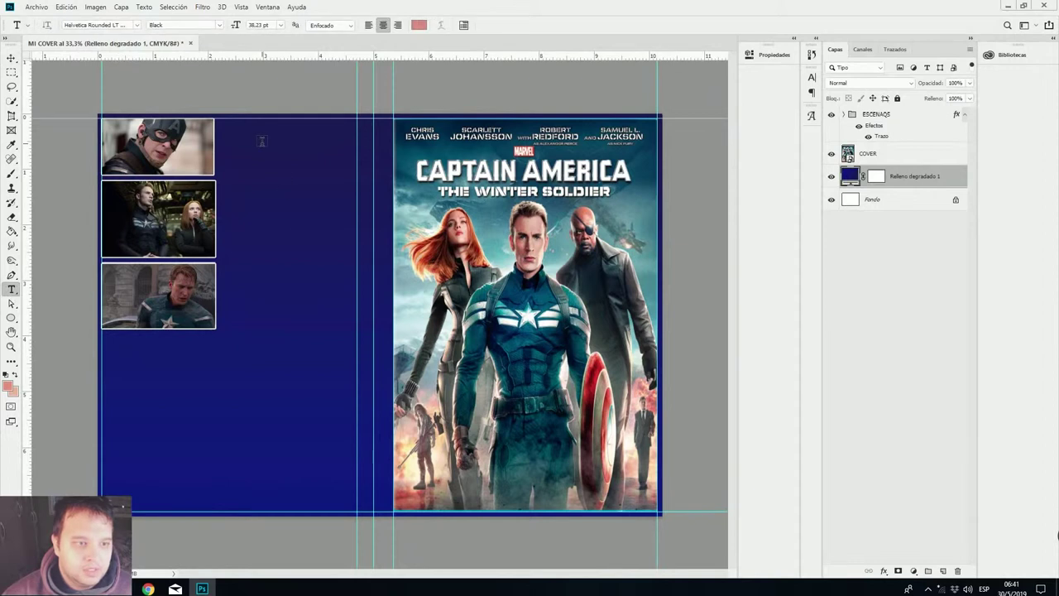
click(261, 140)
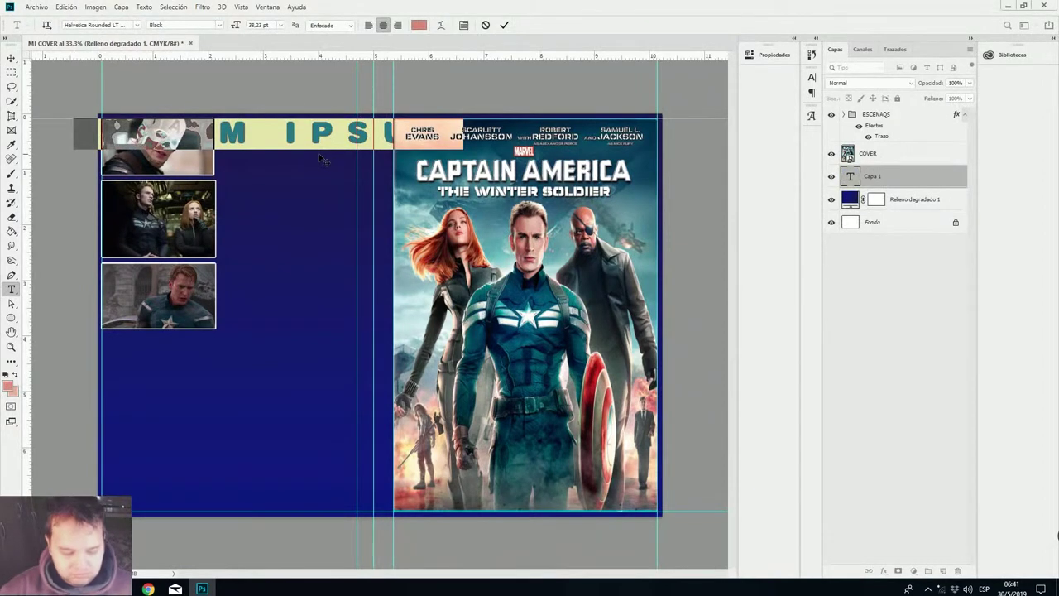
text(C.A)
text(PIT)
text(AIN)
text( AM)
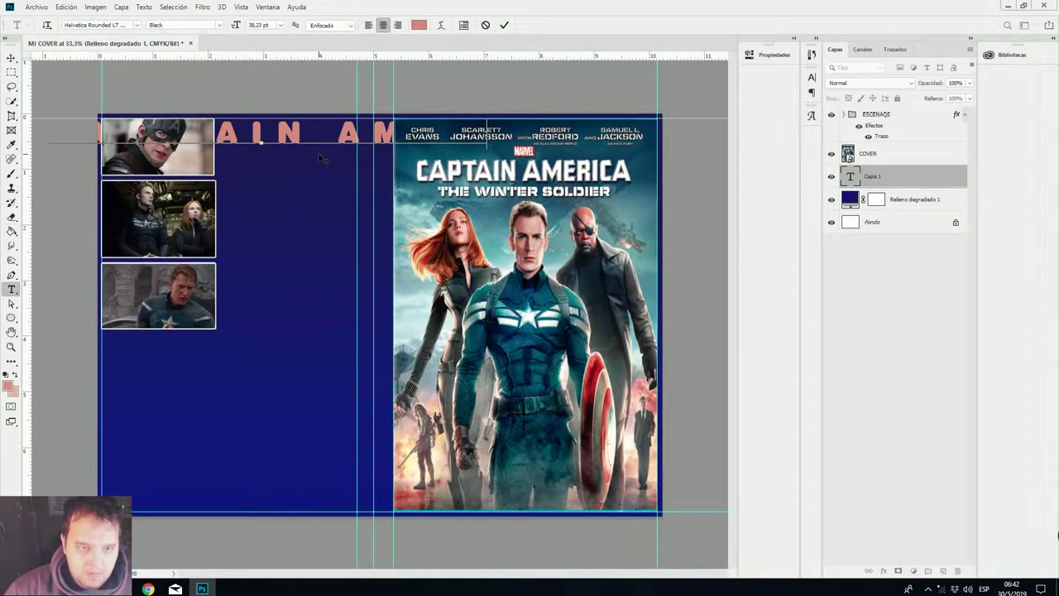
key(BackSpace)
key(BackSpace)
key(BackSpace)
key(BackSpace)
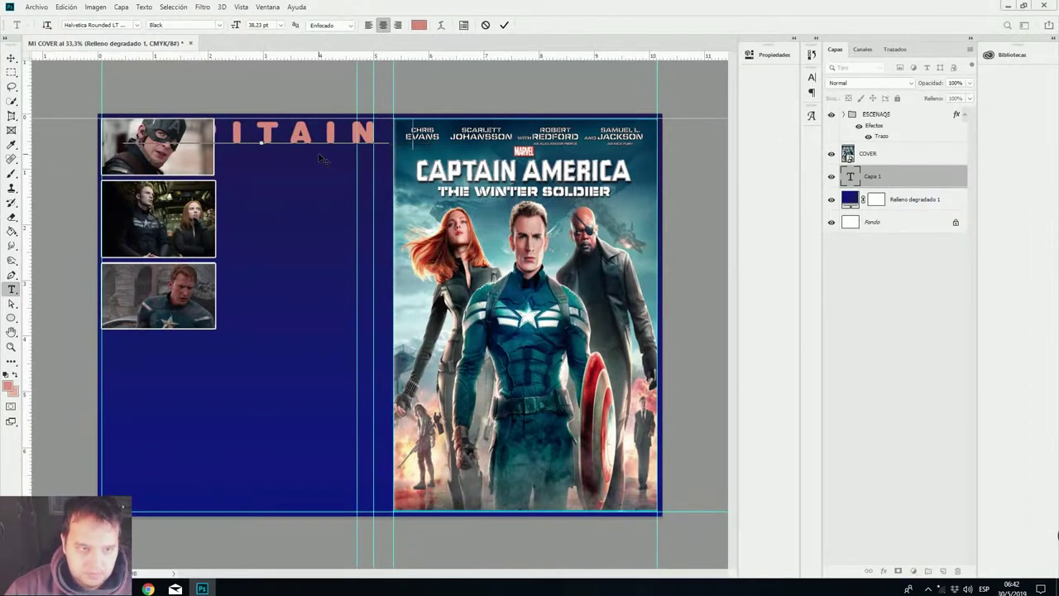
key(BackSpace)
key(BackSpace)
key(BackSpace)
key(BackSpace)
key(BackSpace)
key(BackSpace)
key(BackSpace)
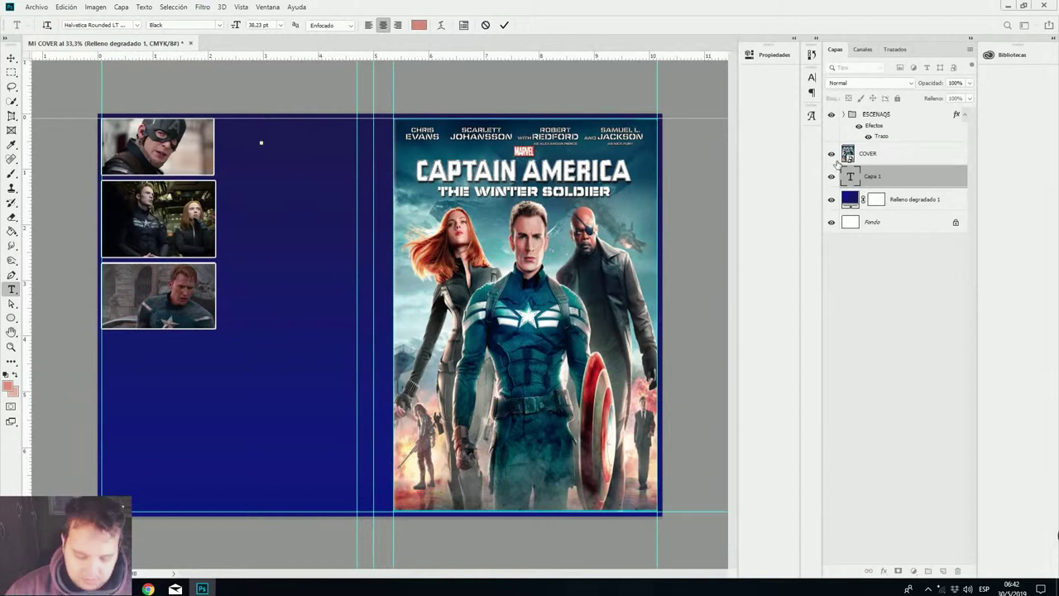
text(CAP)
text(IT)
text(AIN)
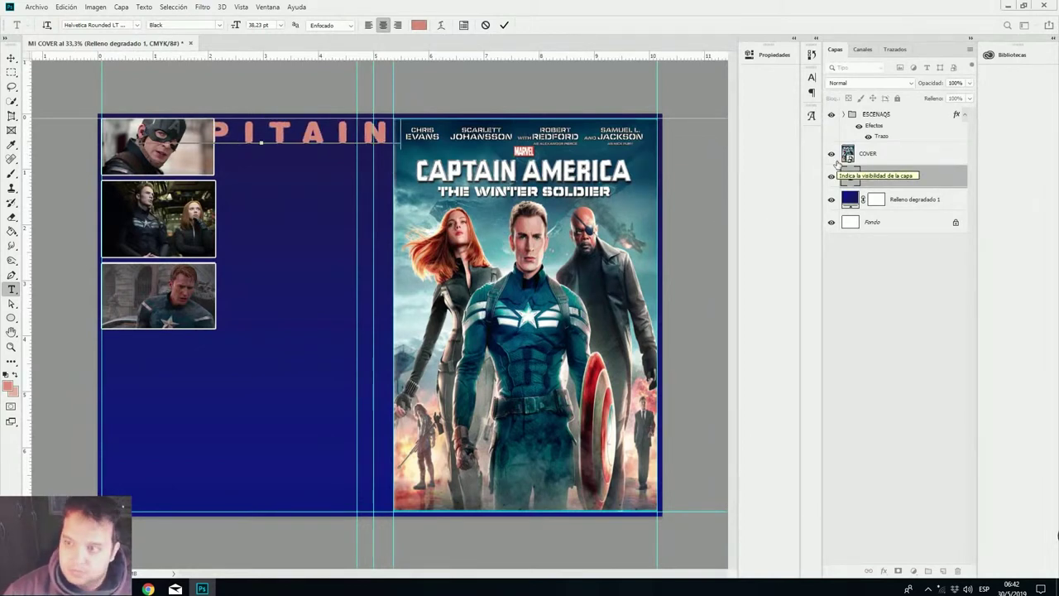
Move the CAPITAIN text layer to the top of the layer stack, above the ESCENAQS group.
click(903, 162)
drag(901, 178, 894, 118)
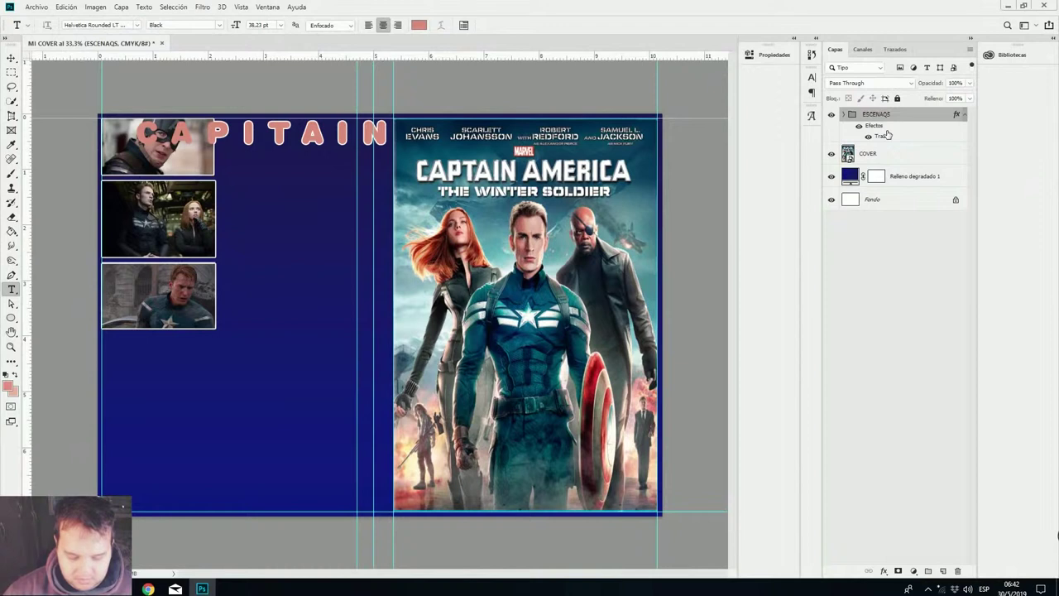
key(ctrl+z)
click(887, 163)
click(875, 181)
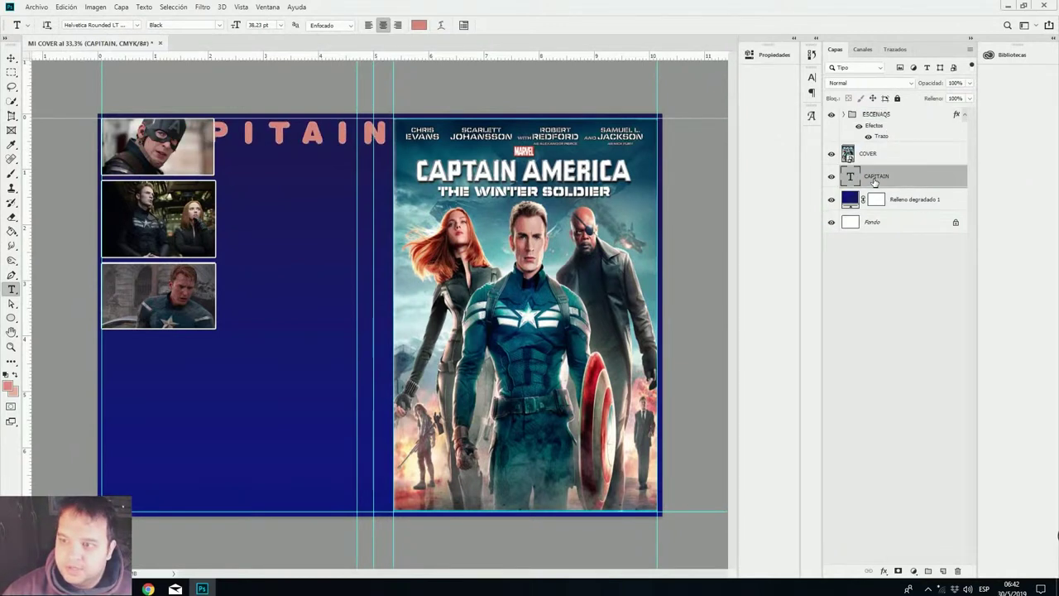
drag(881, 182, 871, 112)
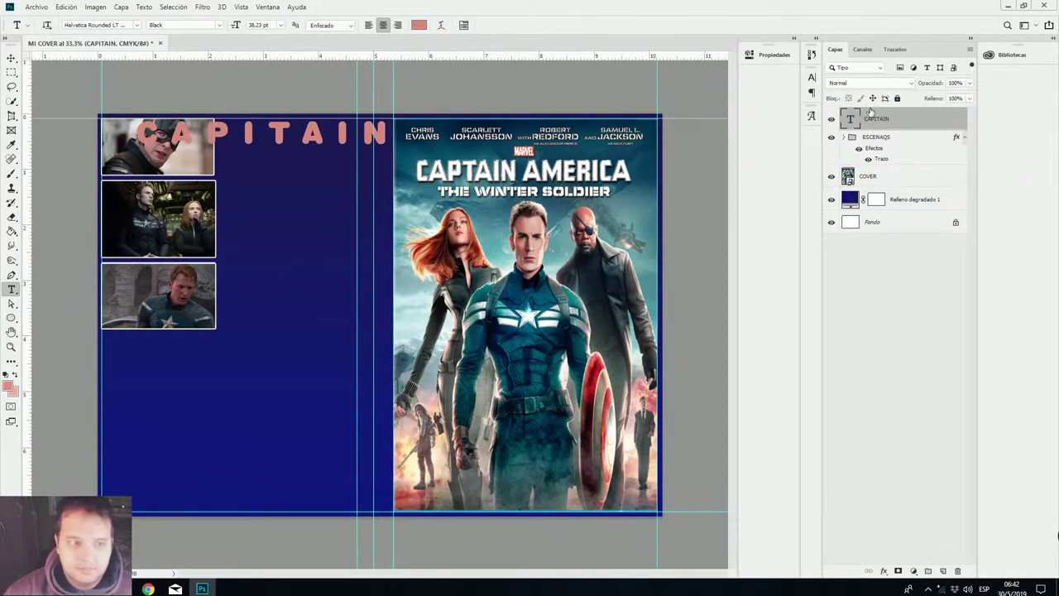
Change the colour of the CAPITAIN text to white (ffffff).
click(419, 25)
click(709, 166)
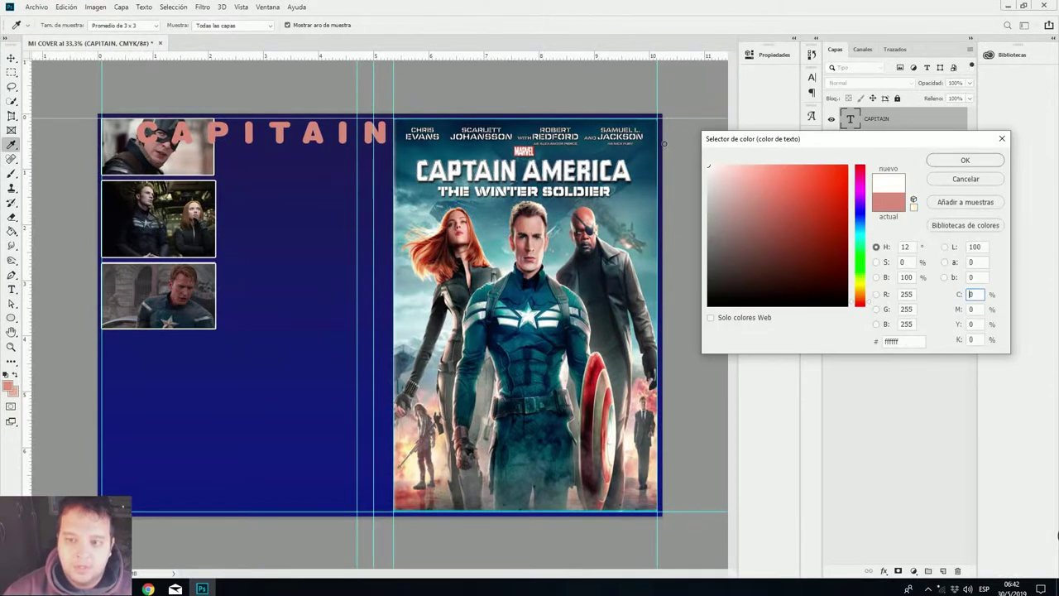
click(965, 160)
Set the CAPITAIN text's size to 16.23 pt and its tracking to -120.
click(812, 79)
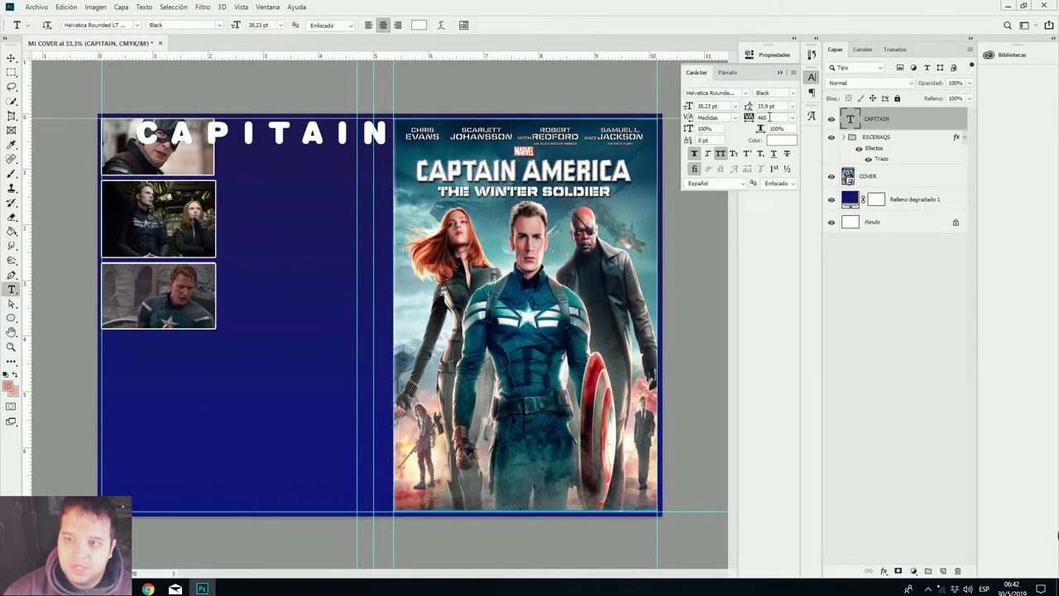
drag(749, 117, 742, 117)
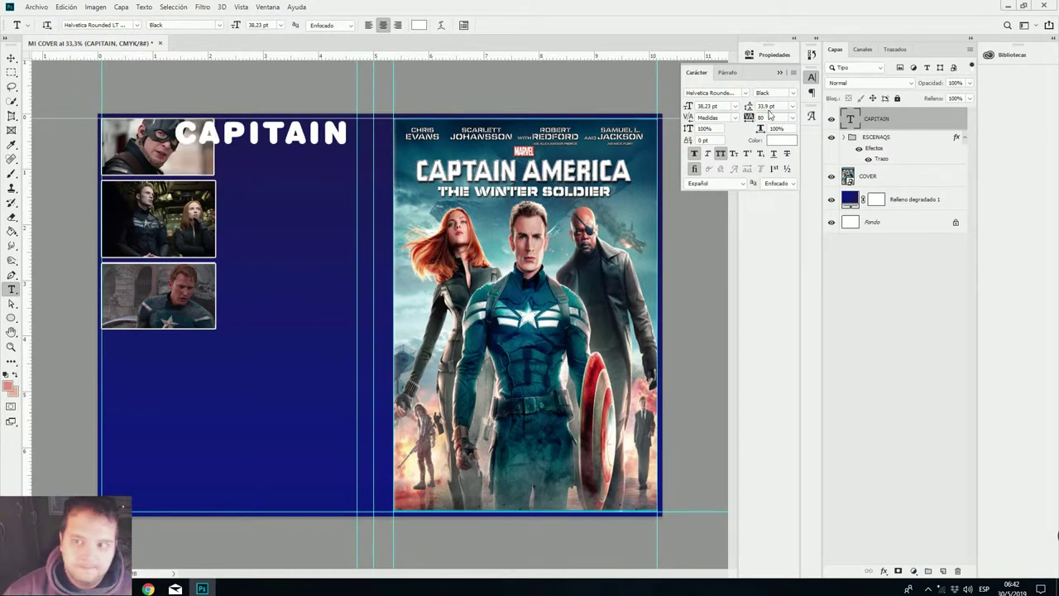
mouse_move(685, 106)
mouse_down()
mouse_move(669, 110)
mouse_move(680, 110)
mouse_up()
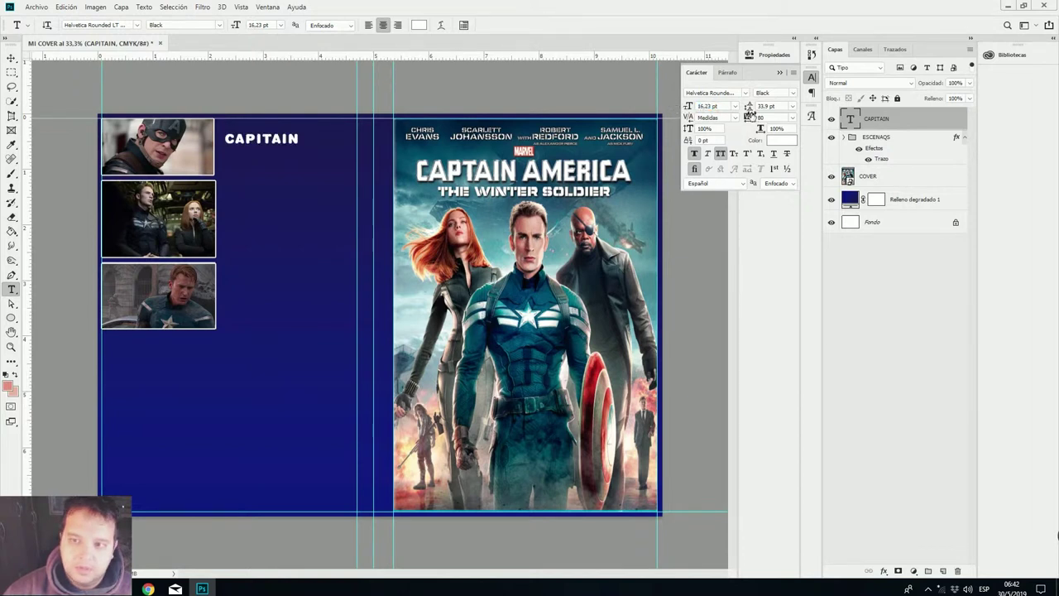
click(748, 116)
mouse_move(748, 117)
mouse_down()
mouse_move(739, 118)
mouse_move(745, 108)
mouse_up()
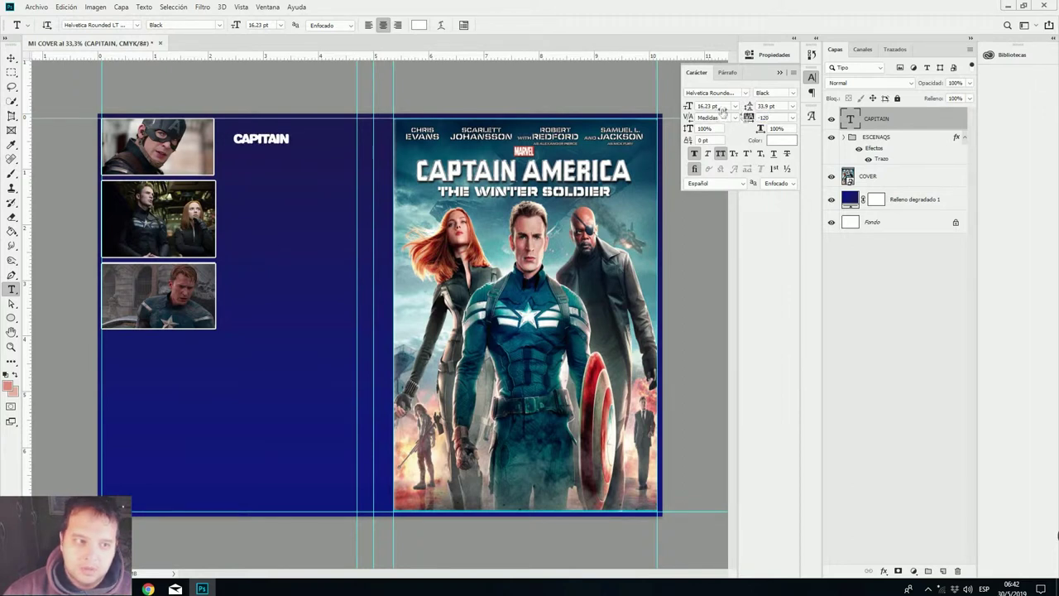
click(288, 140)
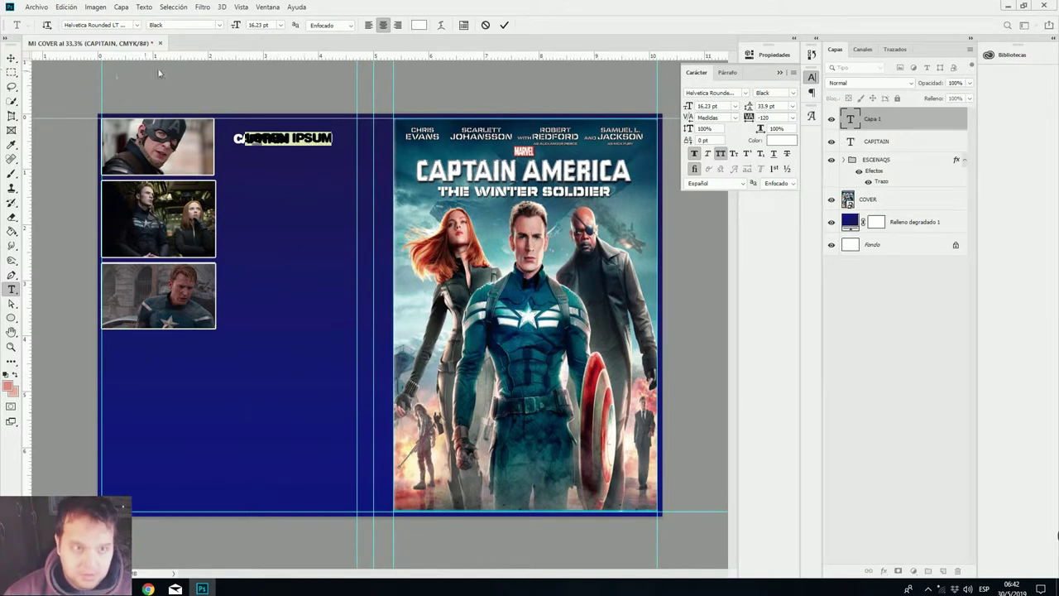
click(11, 59)
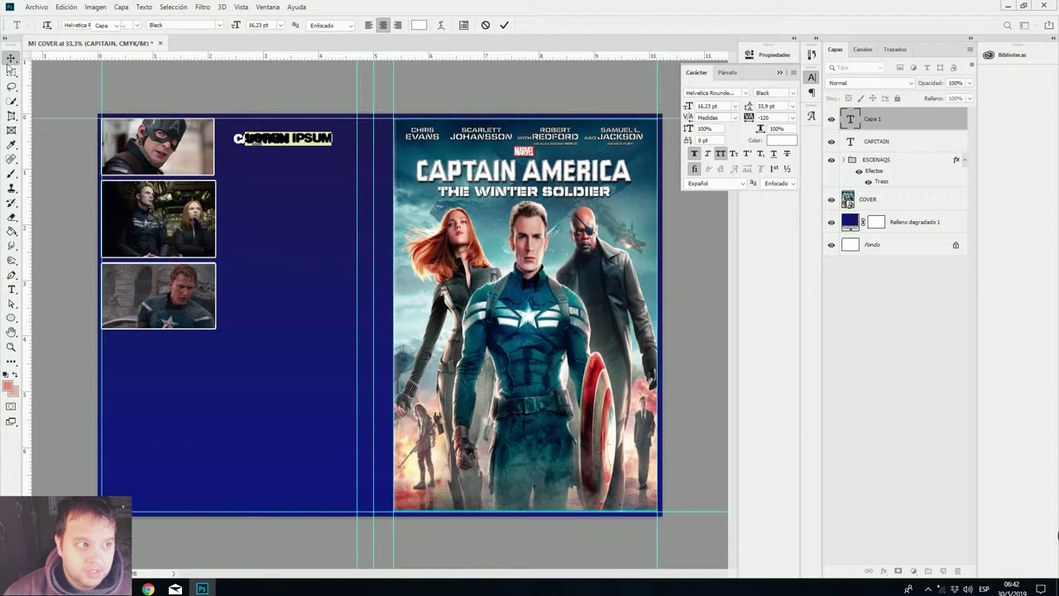
key(Delete)
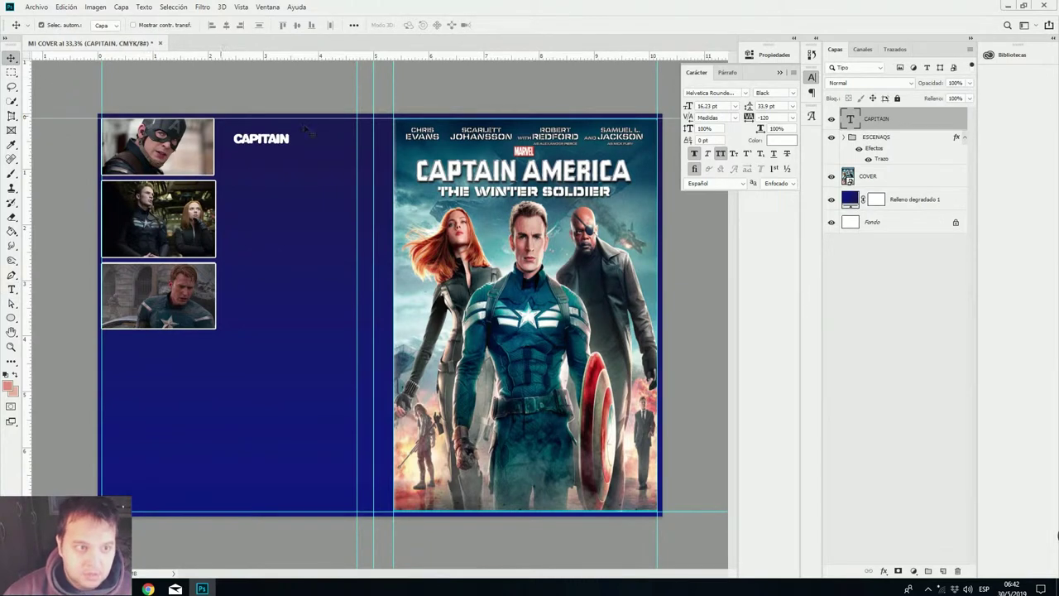
Edit the CAPITAIN text and add AMERICA as a second line below it.
key(t)
right_click(260, 133)
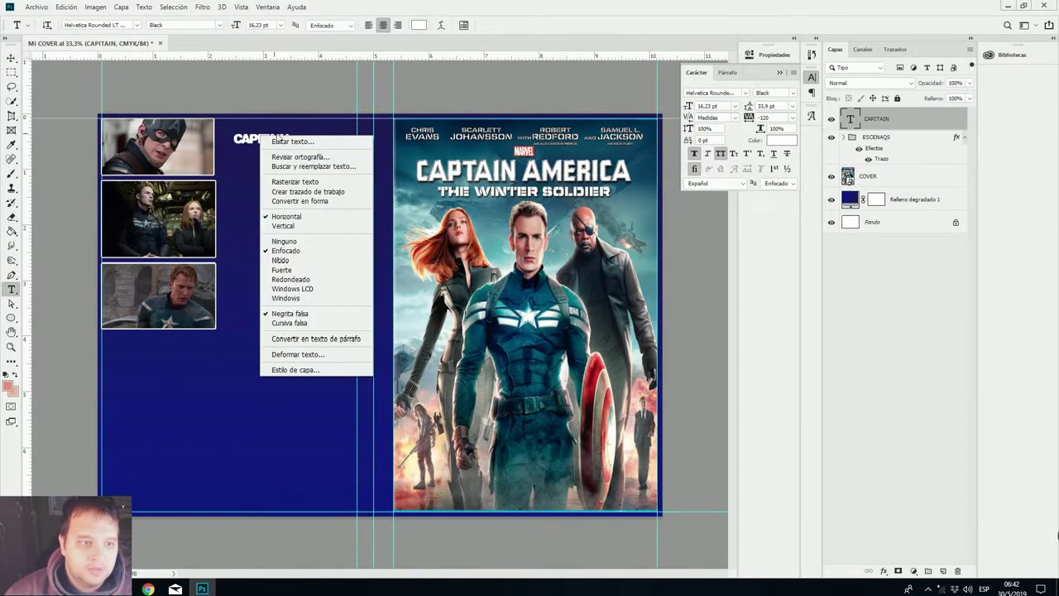
click(278, 141)
key(Right)
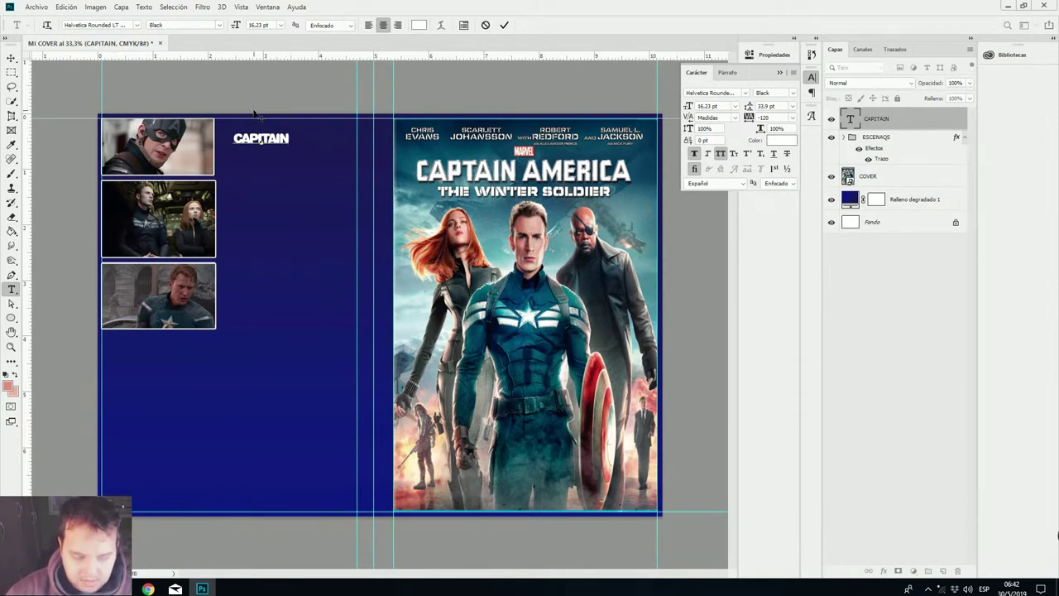
text(AMERICA)
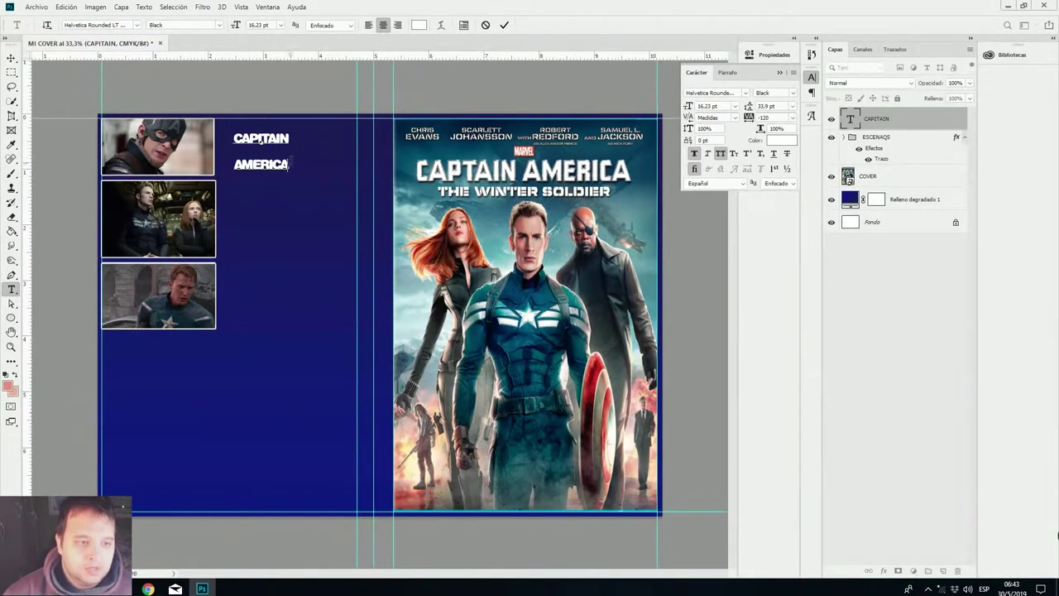
Set the two-line title's leading to 13.9 pt and move it slightly up, centred between the scene images and the spine.
key(ctrl+a)
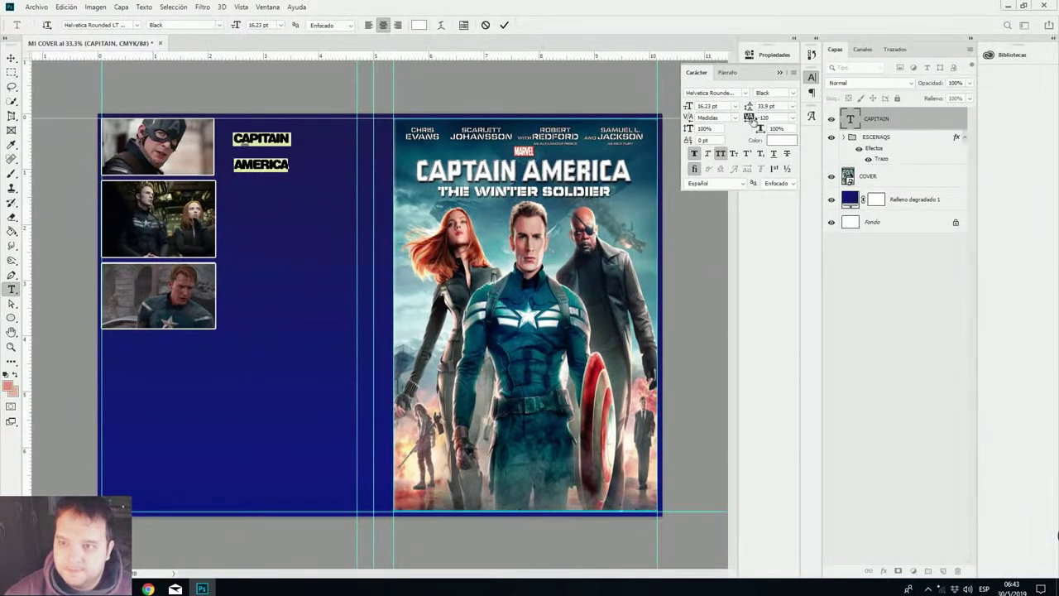
drag(749, 107, 738, 108)
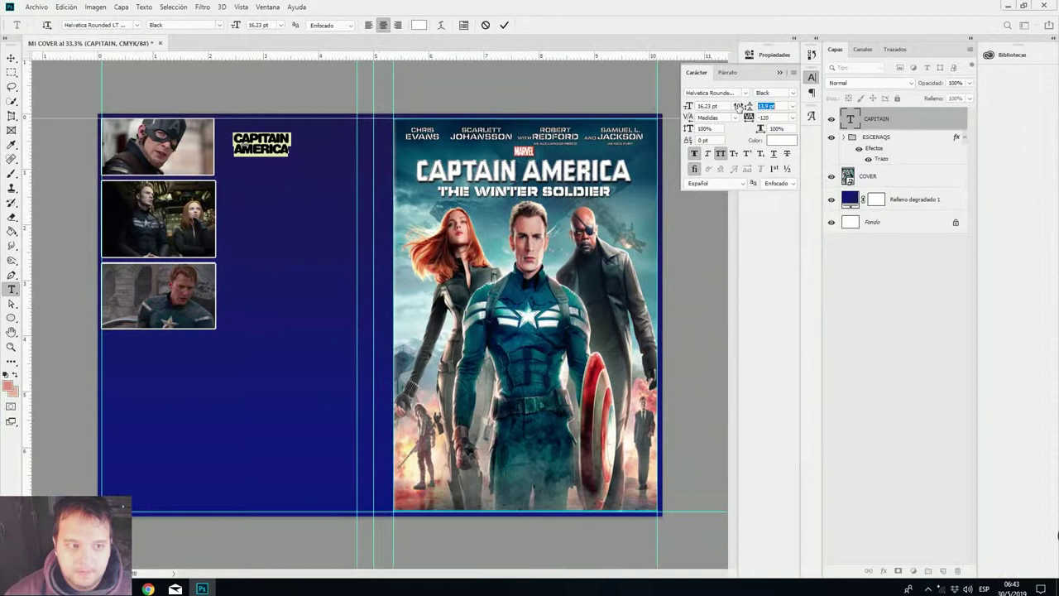
click(13, 58)
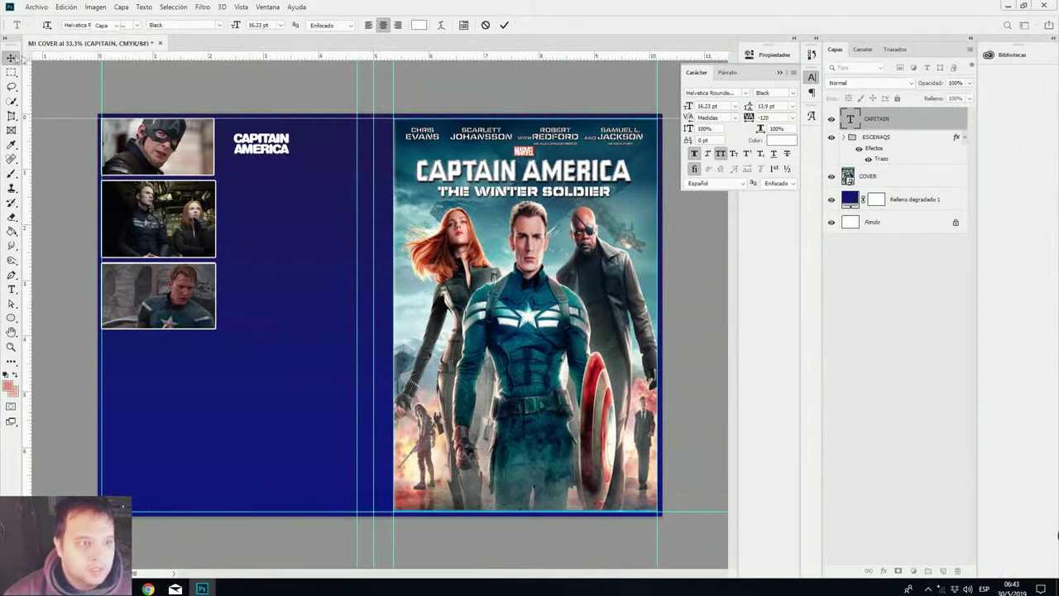
drag(273, 147, 300, 140)
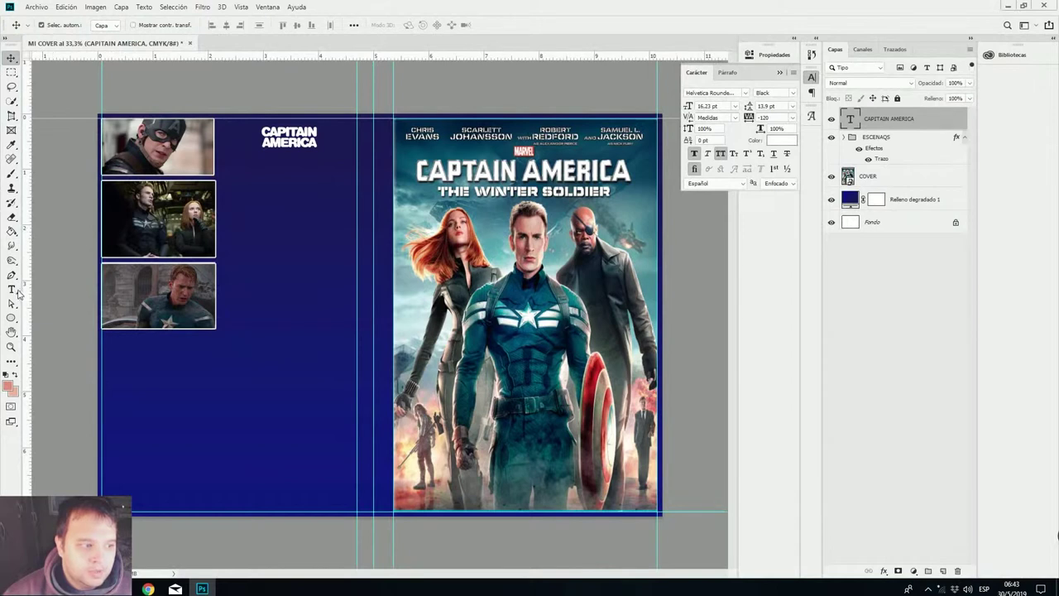
Add a placeholder lorem ipsum paragraph box below the back-panel title, between the scene images and the spine, at 12 pt.
click(13, 289)
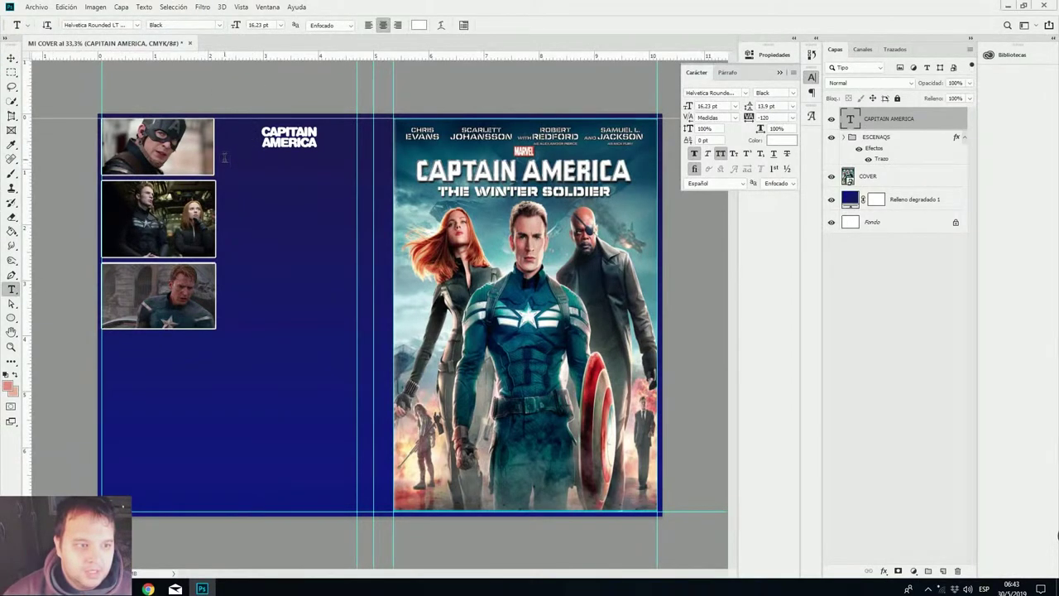
drag(227, 156, 344, 327)
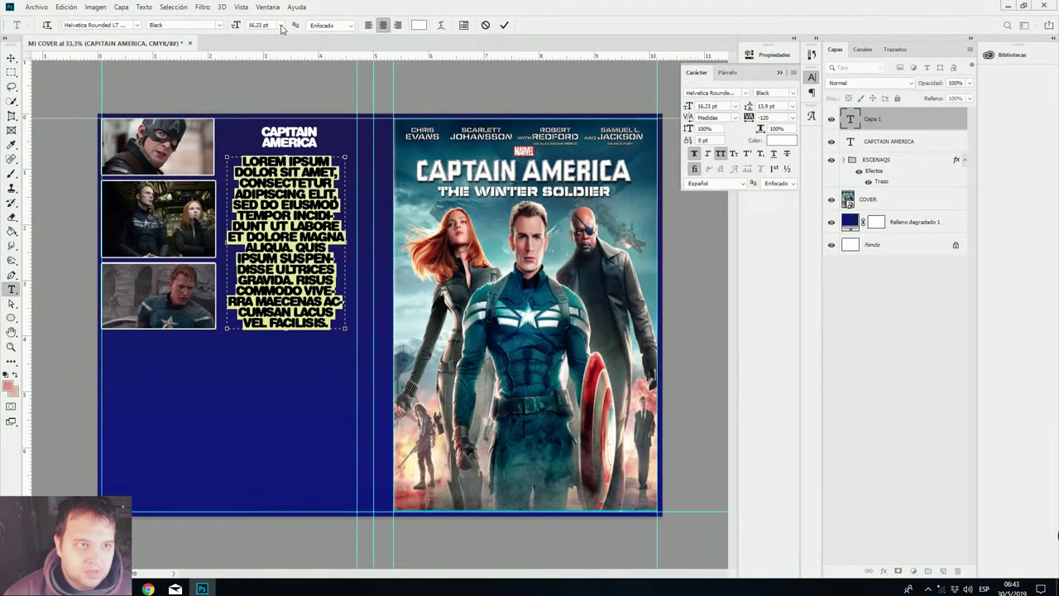
click(282, 28)
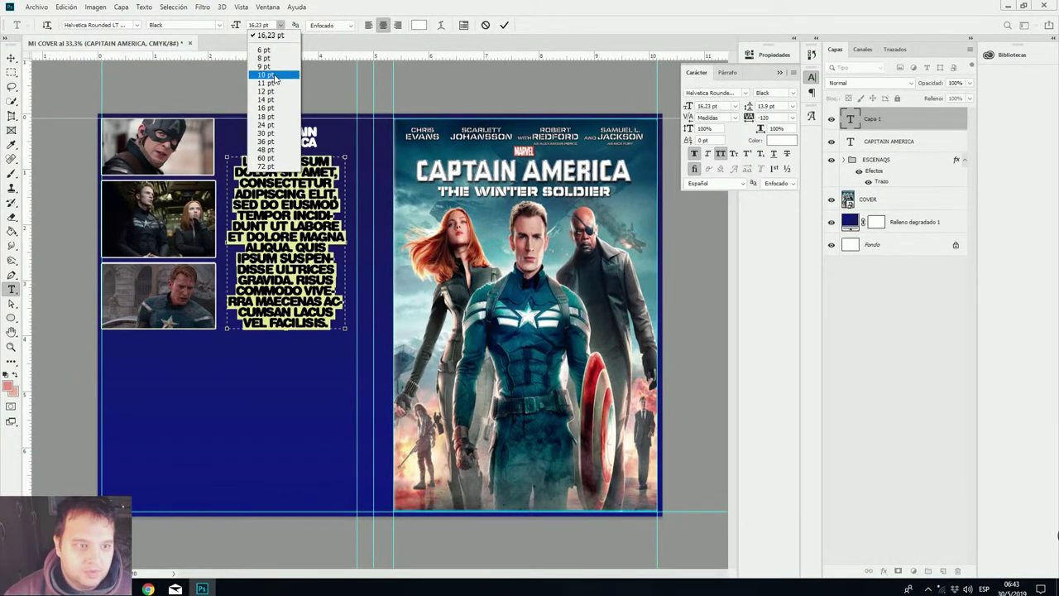
click(266, 75)
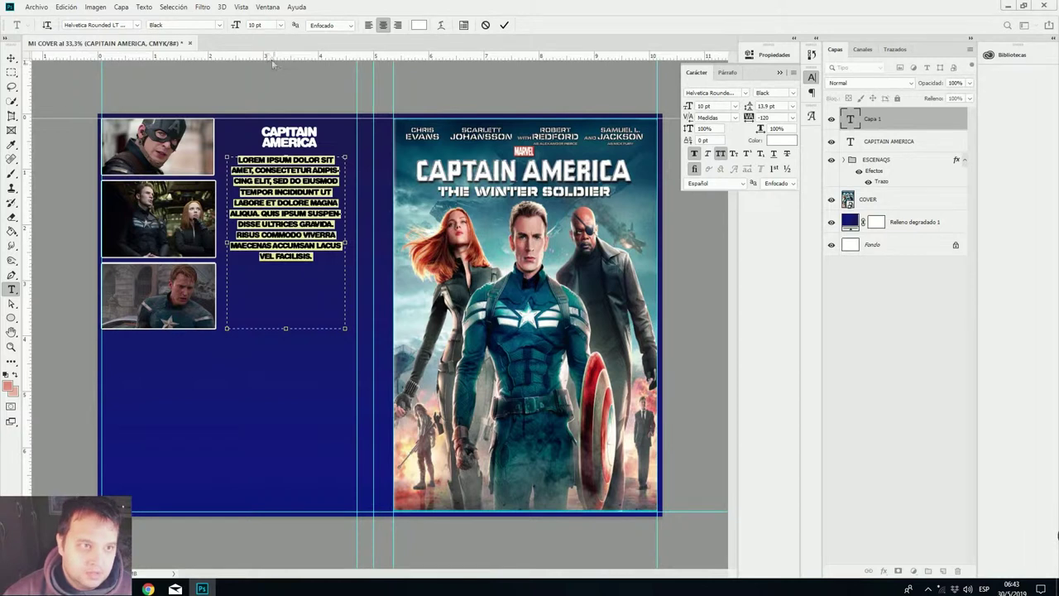
click(281, 24)
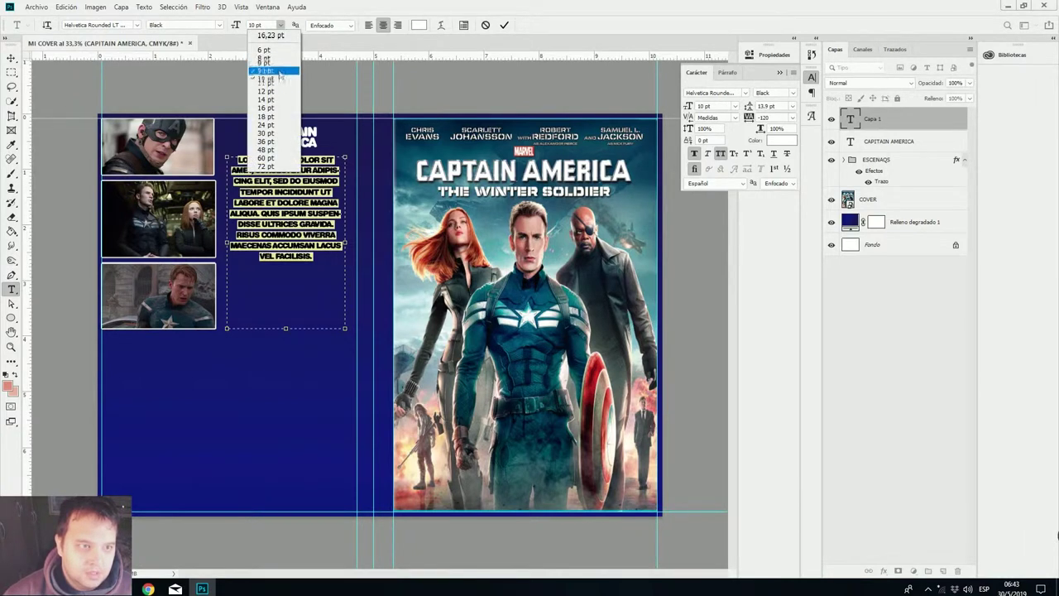
click(277, 91)
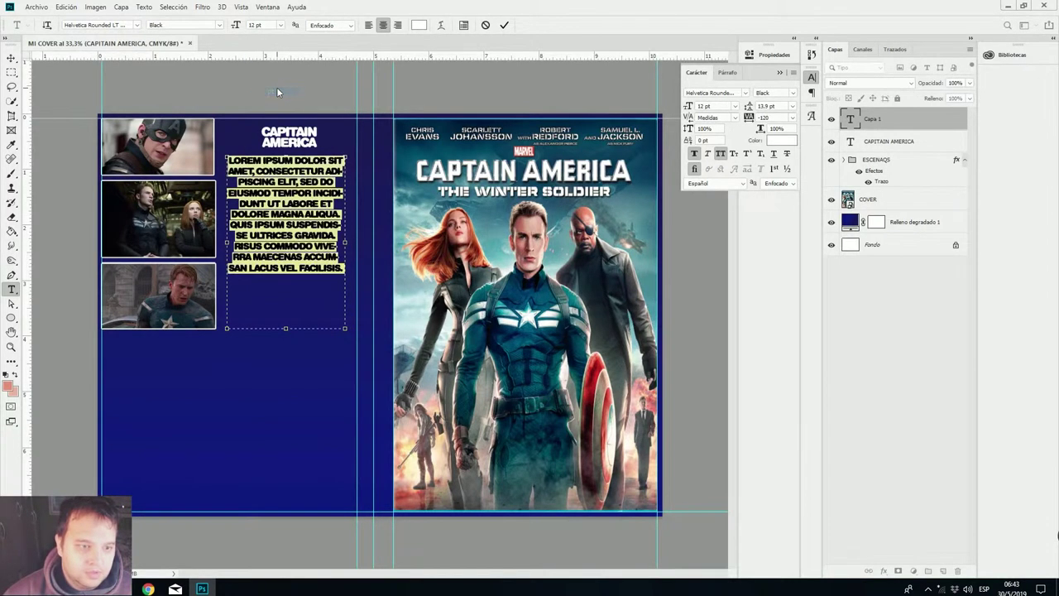
click(11, 58)
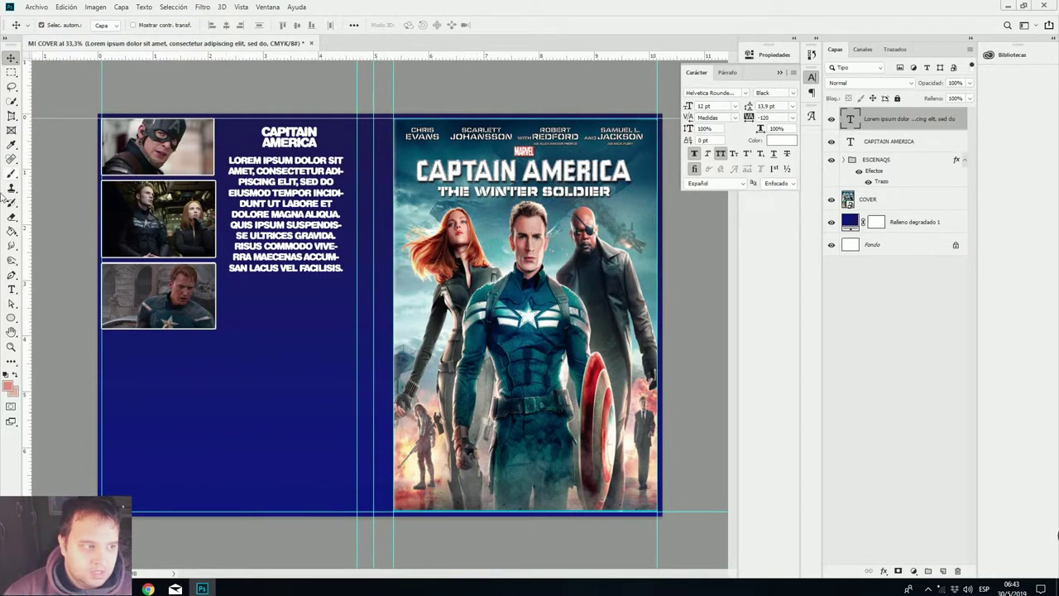
Create a separate single-line text reading CAPTAIN AMERICA in the empty lower area of the back panel.
click(12, 289)
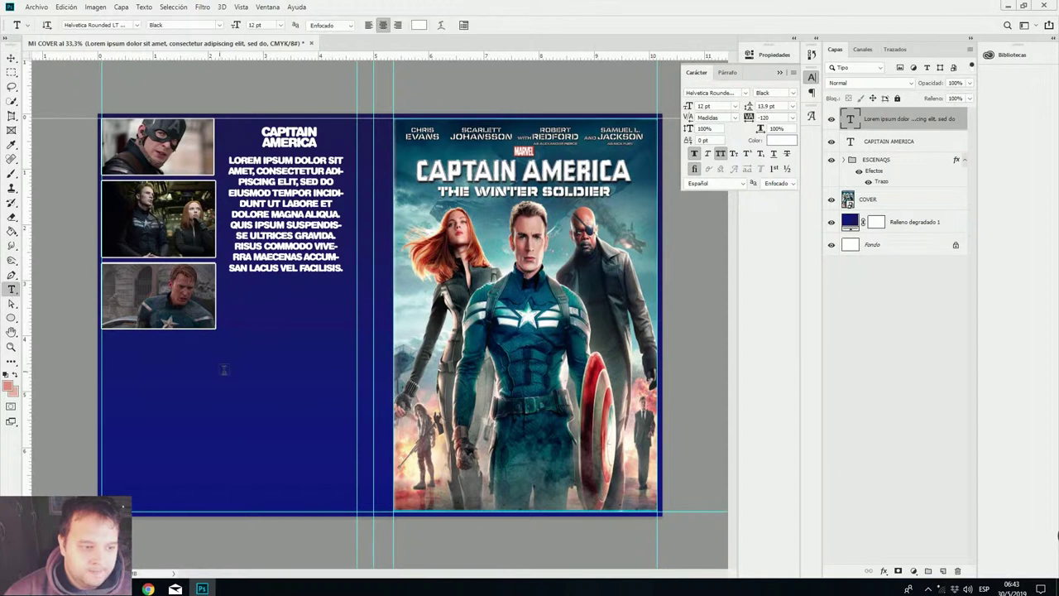
click(242, 361)
text(CA)
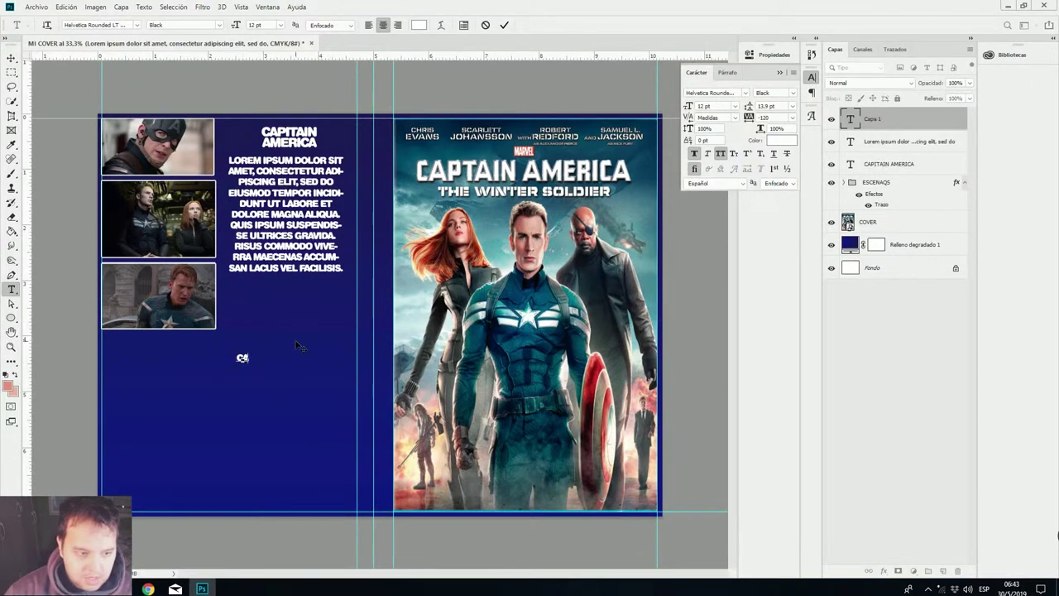
text(PITA)
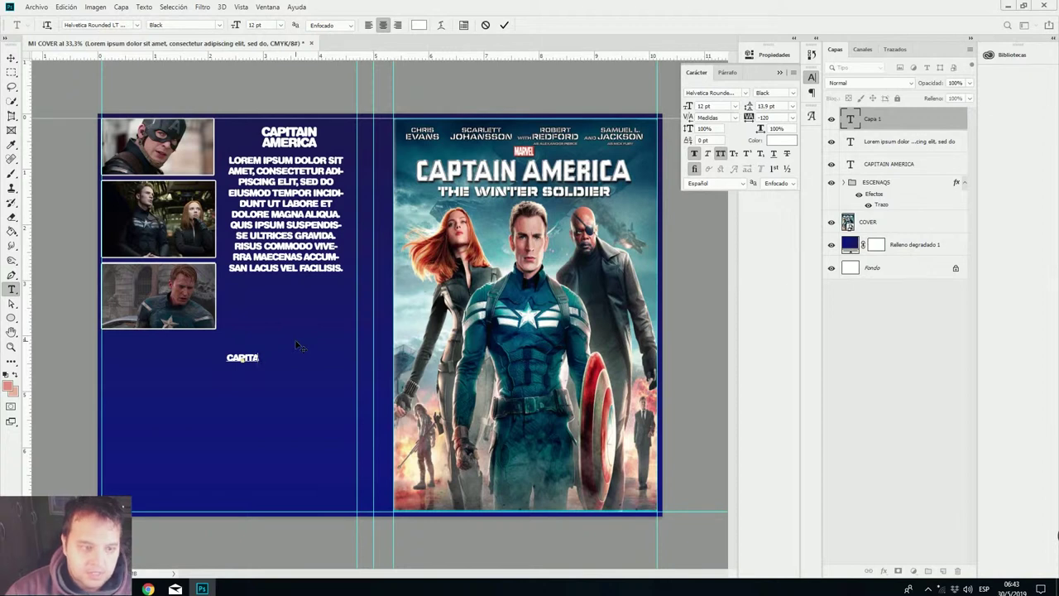
key(BackSpace)
key(BackSpace)
key(BackSpace)
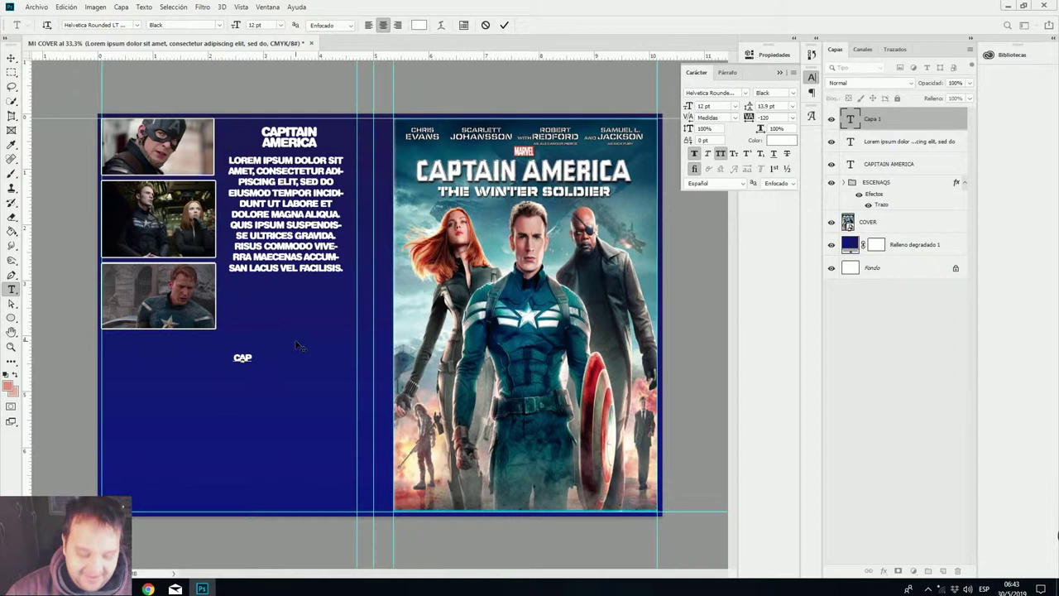
text(T)
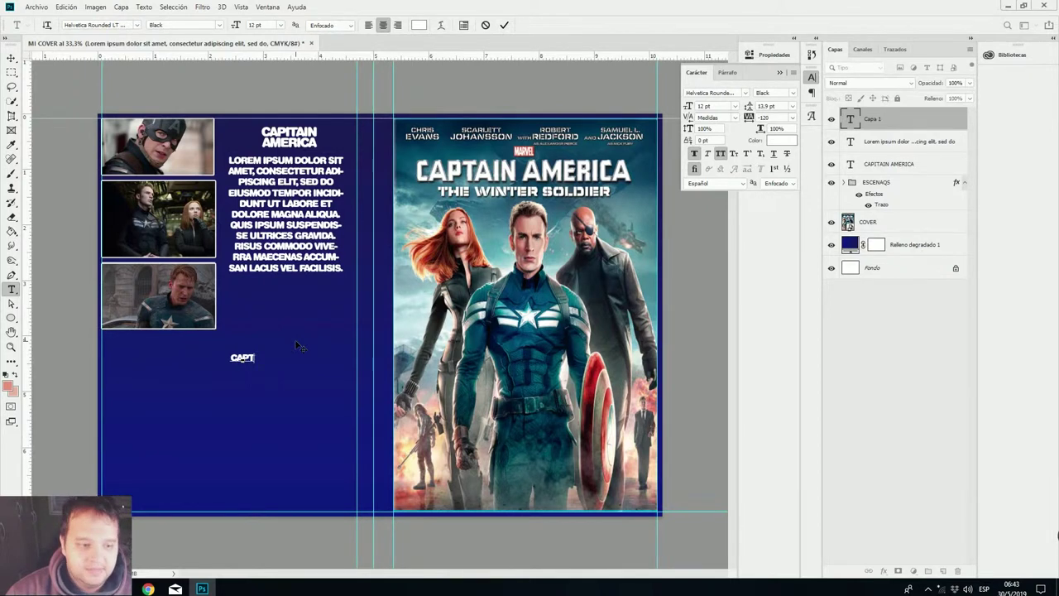
text(AIN A)
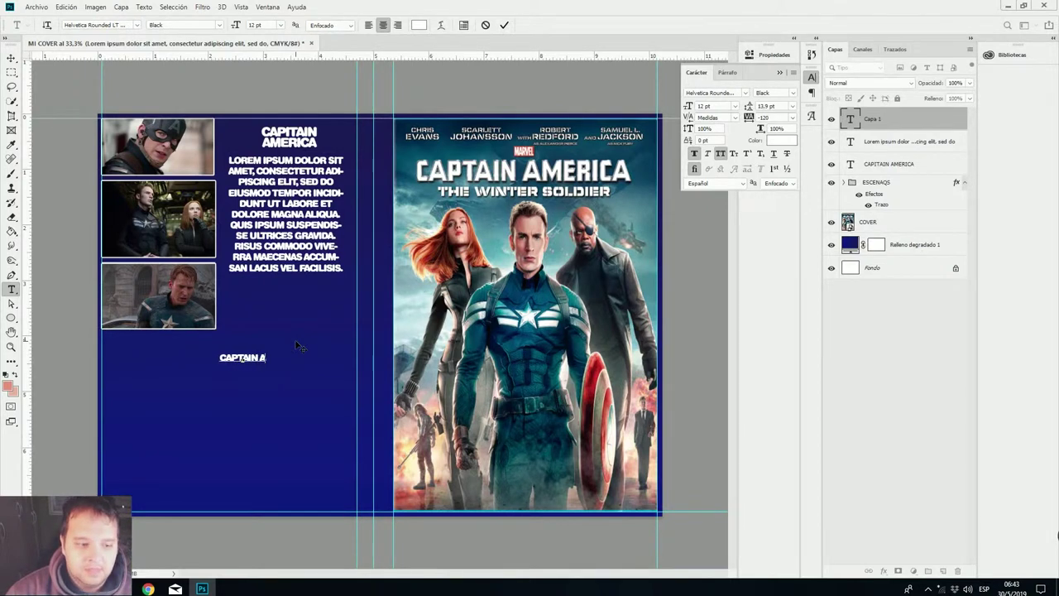
text(MERICA)
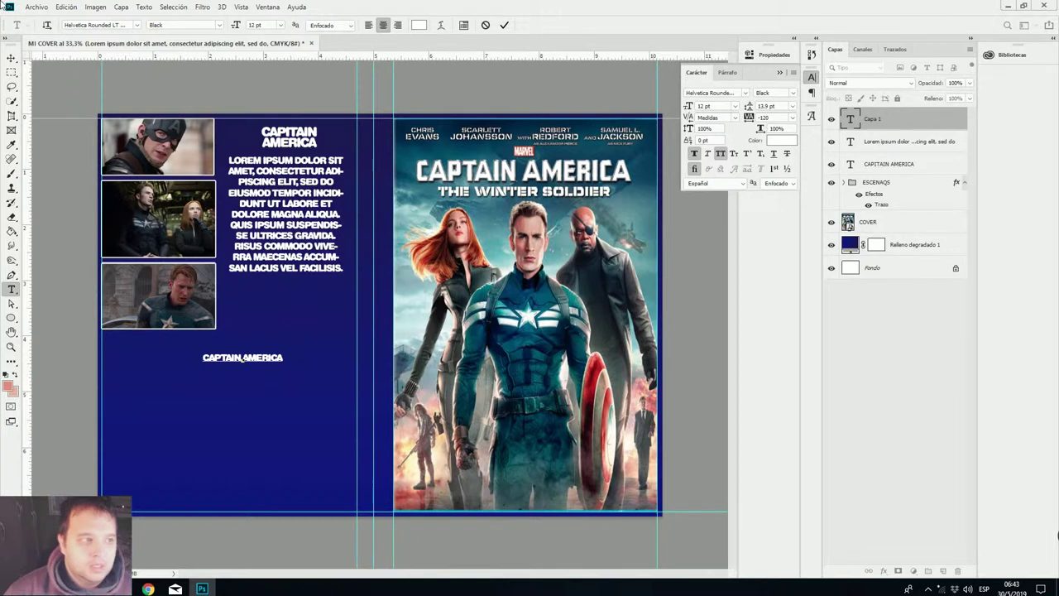
click(12, 73)
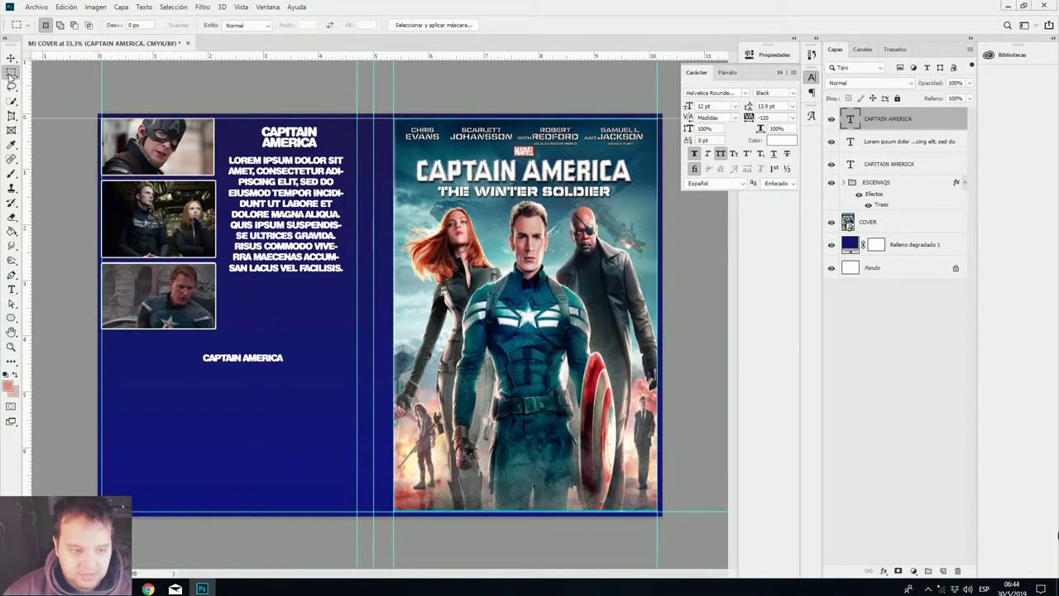
Scale the new CAPTAIN AMERICA text to about 252%, rotate it about 92° clockwise and position it vertically along the spine.
key(ctrl+t)
drag(308, 394, 210, 422)
drag(242, 365, 379, 242)
drag(375, 287, 380, 409)
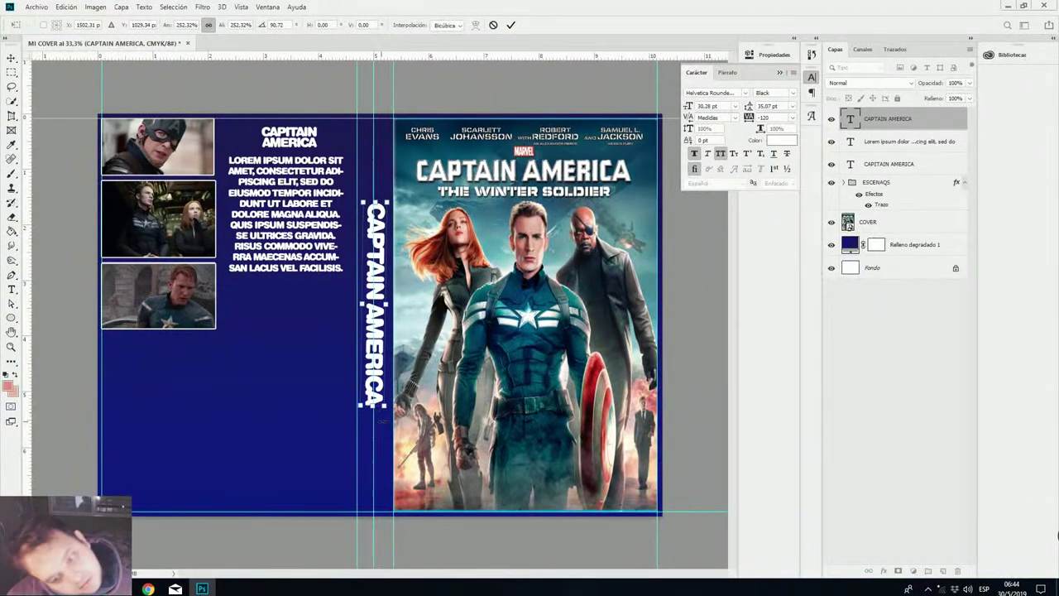
drag(377, 429, 374, 430)
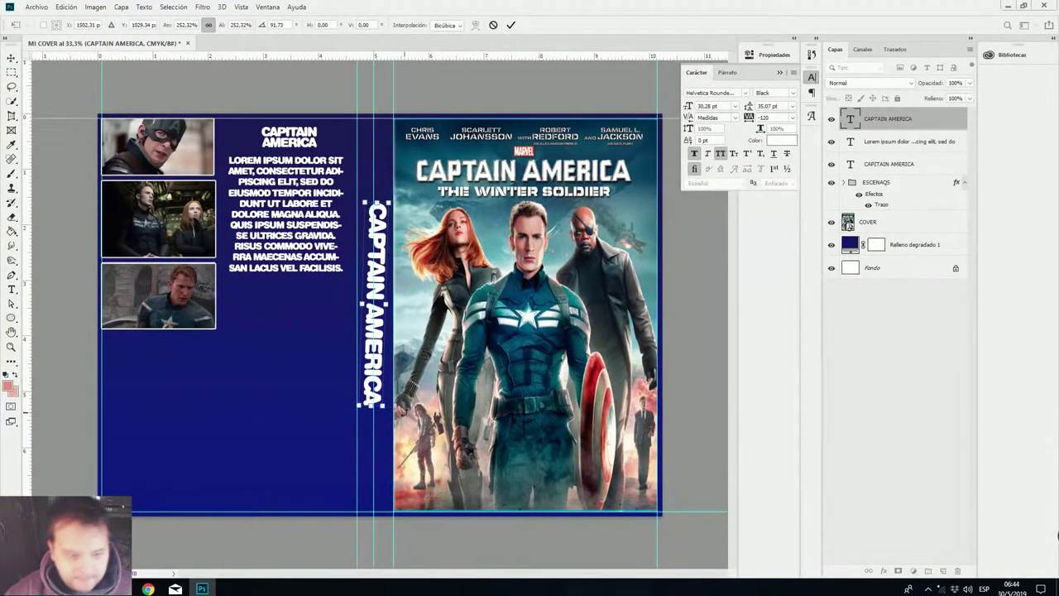
drag(375, 315, 376, 316)
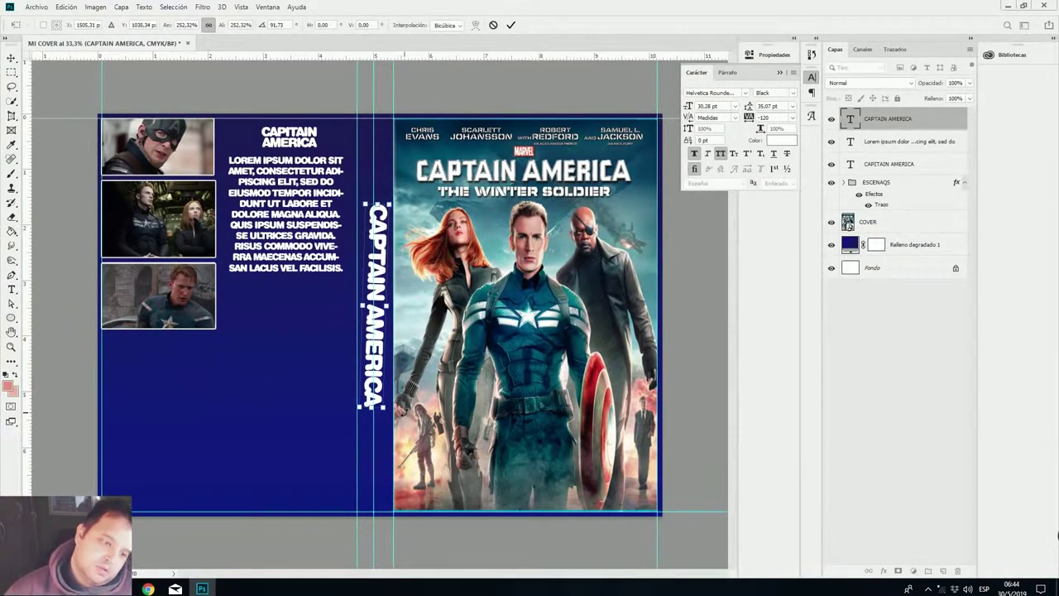
key(Return)
key(m)
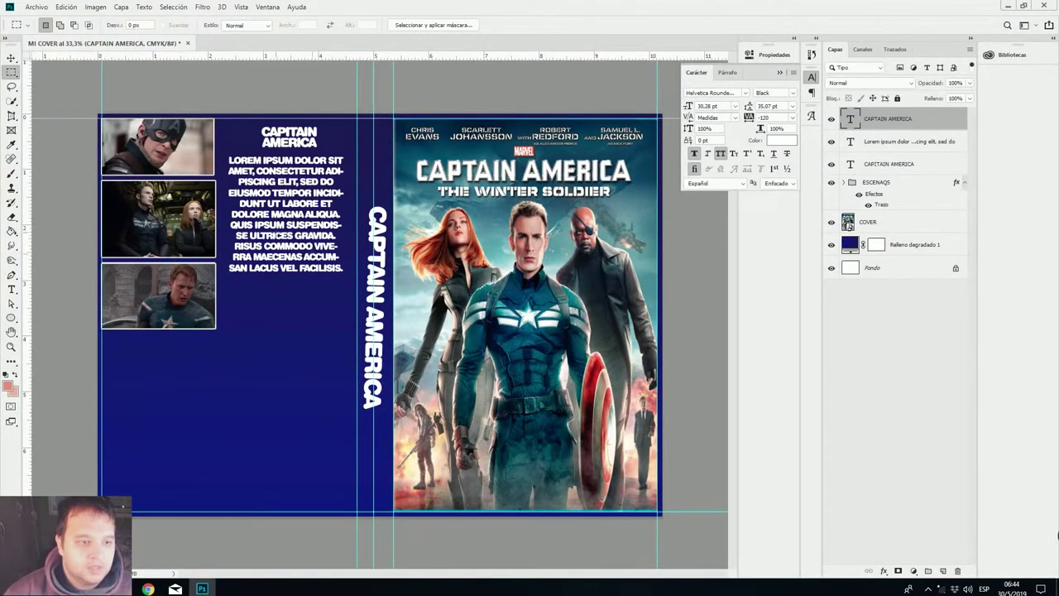
Set the foreground colour to black.
click(9, 387)
mouse_move(858, 228)
mouse_down()
mouse_move(842, 256)
mouse_move(842, 324)
mouse_up()
click(830, 299)
click(956, 161)
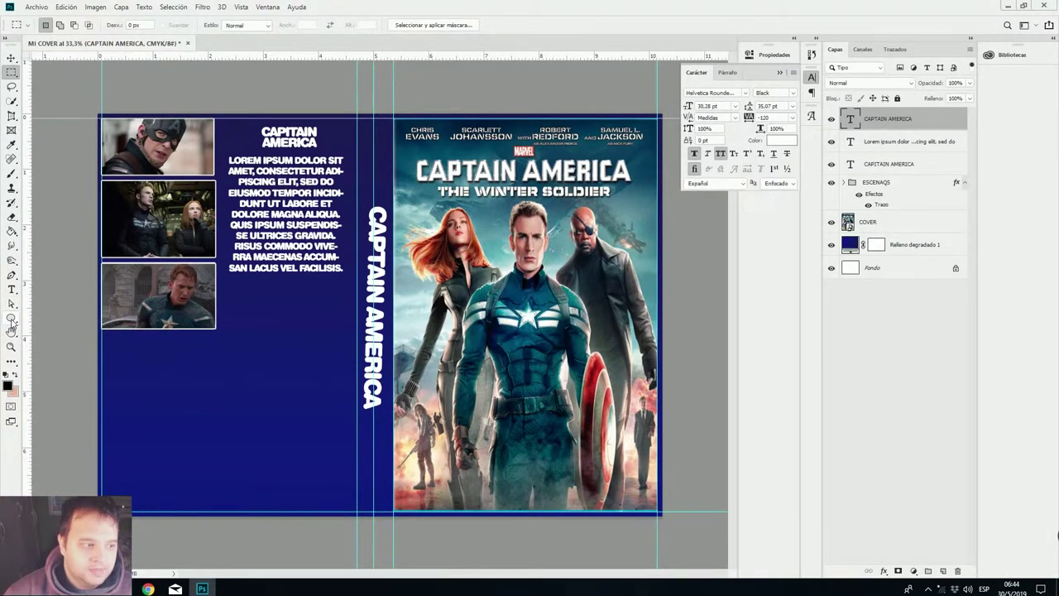
Draw a 691 × 1107 px rectangle around the back-panel title and paragraph and give it a solid black fill.
right_click(11, 317)
click(63, 318)
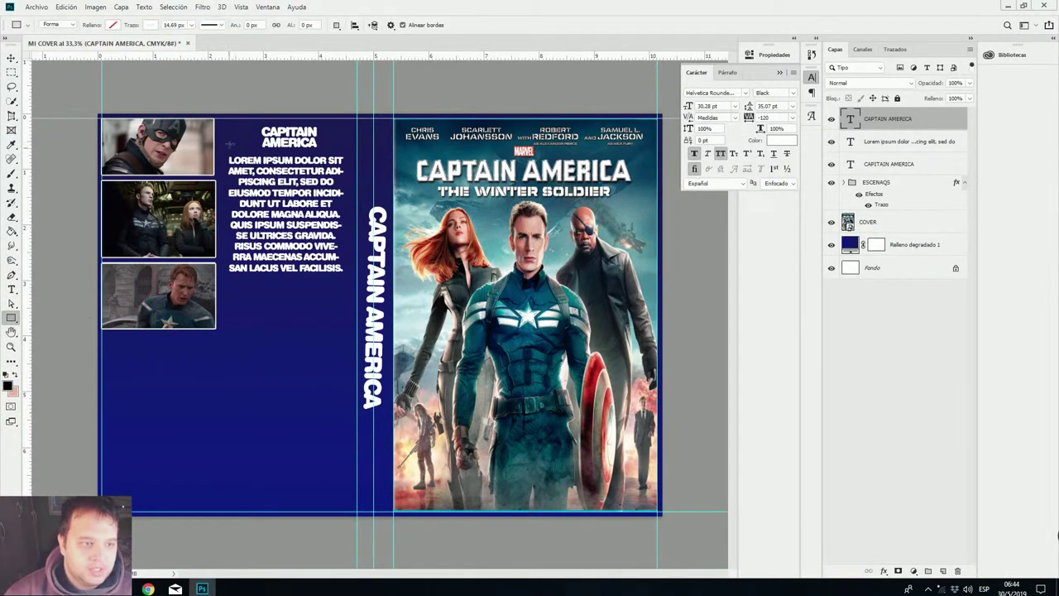
drag(222, 122, 348, 327)
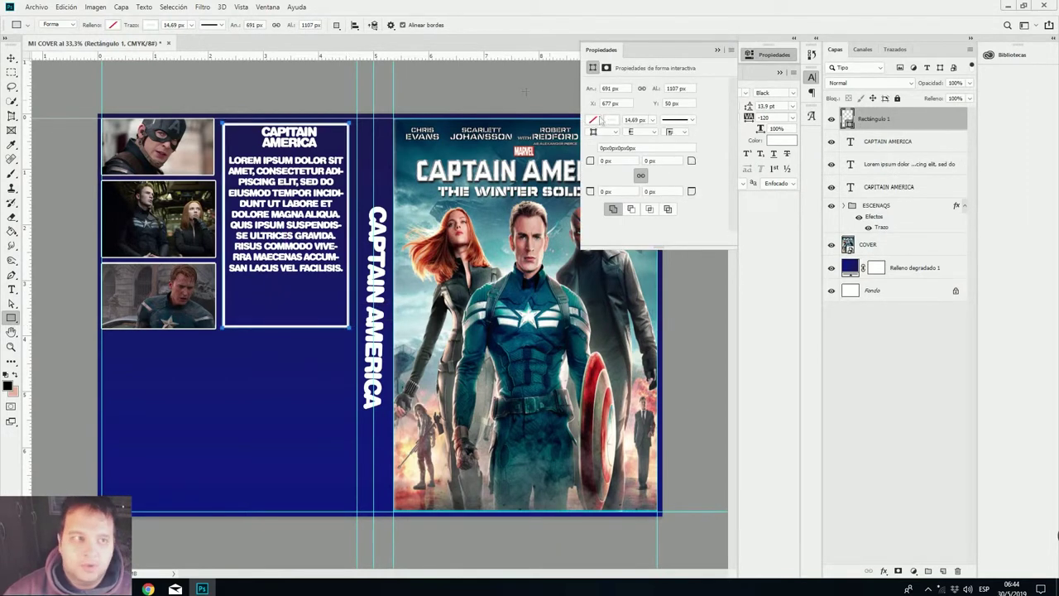
click(119, 25)
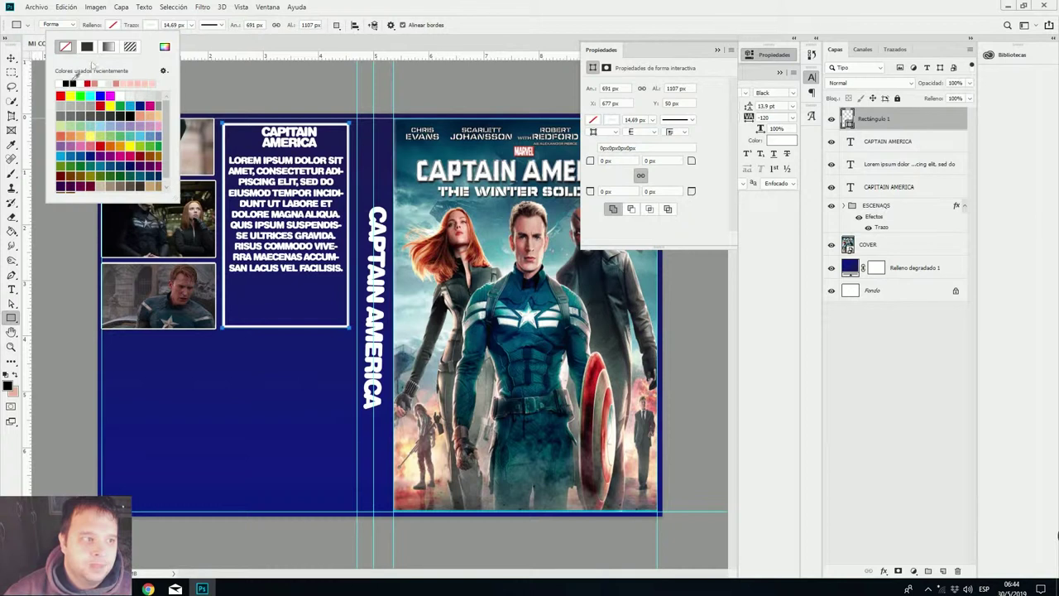
click(89, 47)
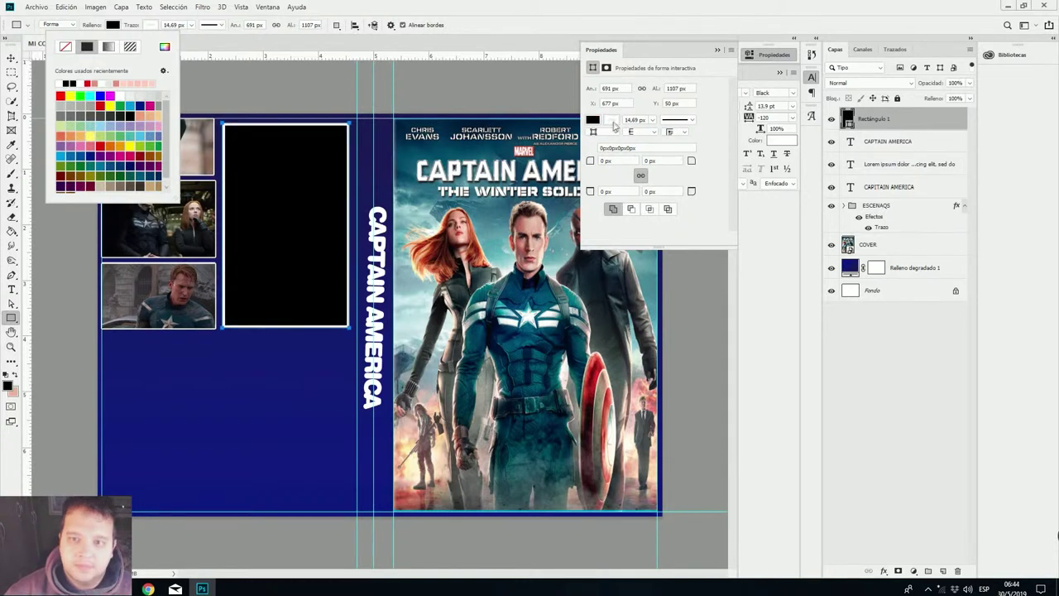
Reduce the black rectangle's white stroke width to 7.41 px.
click(612, 120)
click(619, 123)
click(654, 120)
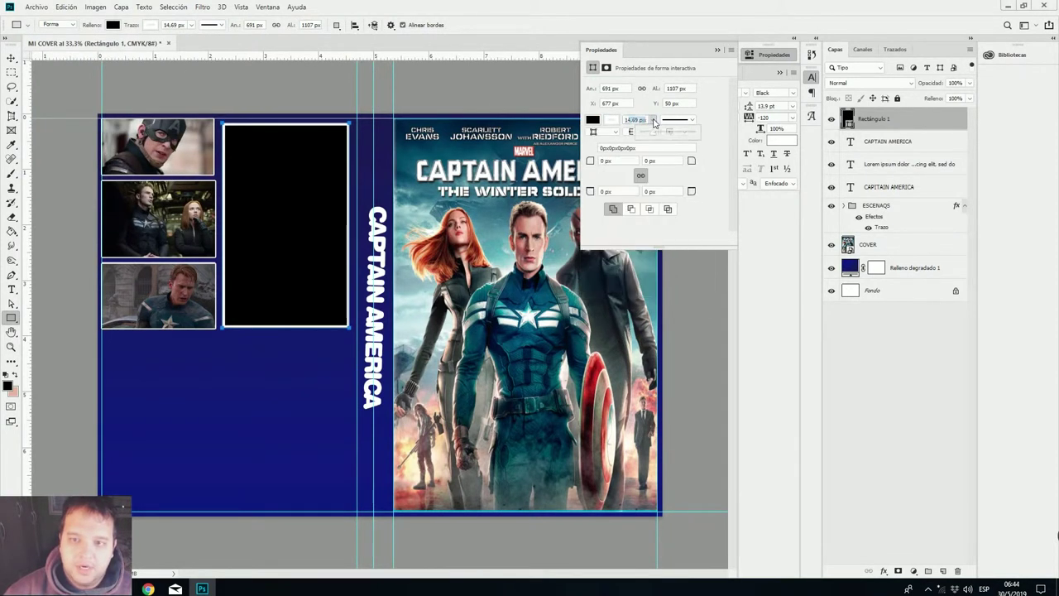
drag(652, 132, 650, 137)
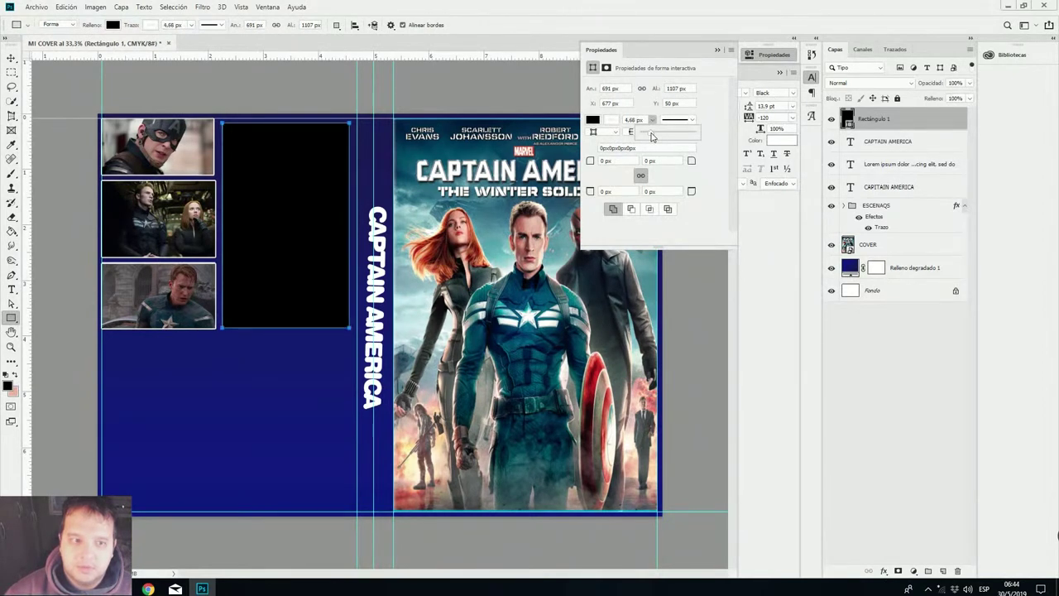
click(898, 369)
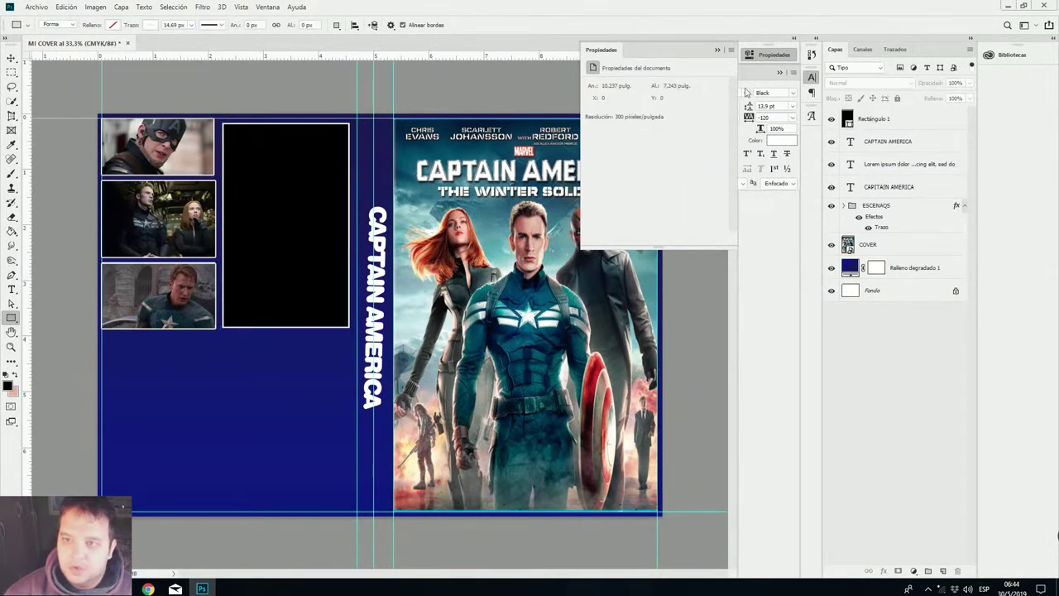
click(716, 50)
Move the rectangle's layer below the text layers and lower its opacity to 65%.
drag(903, 122, 910, 200)
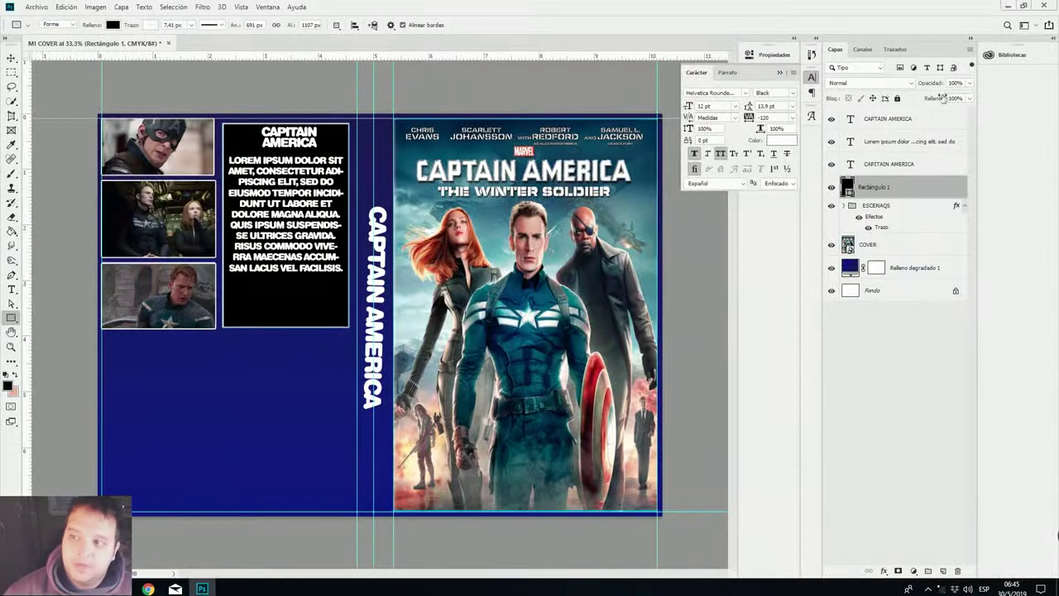
click(967, 84)
drag(968, 97, 952, 98)
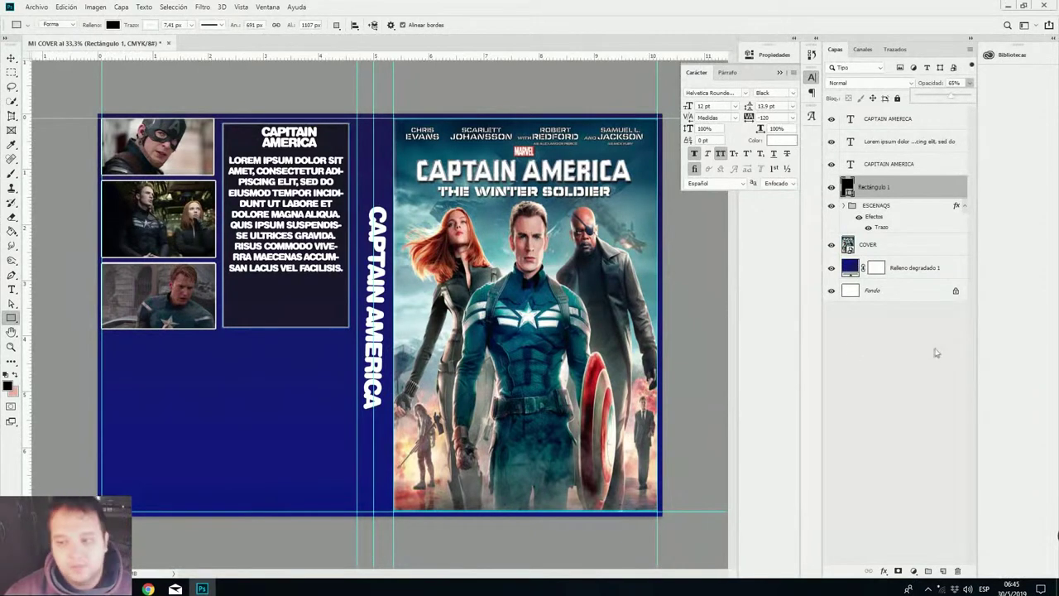
click(904, 381)
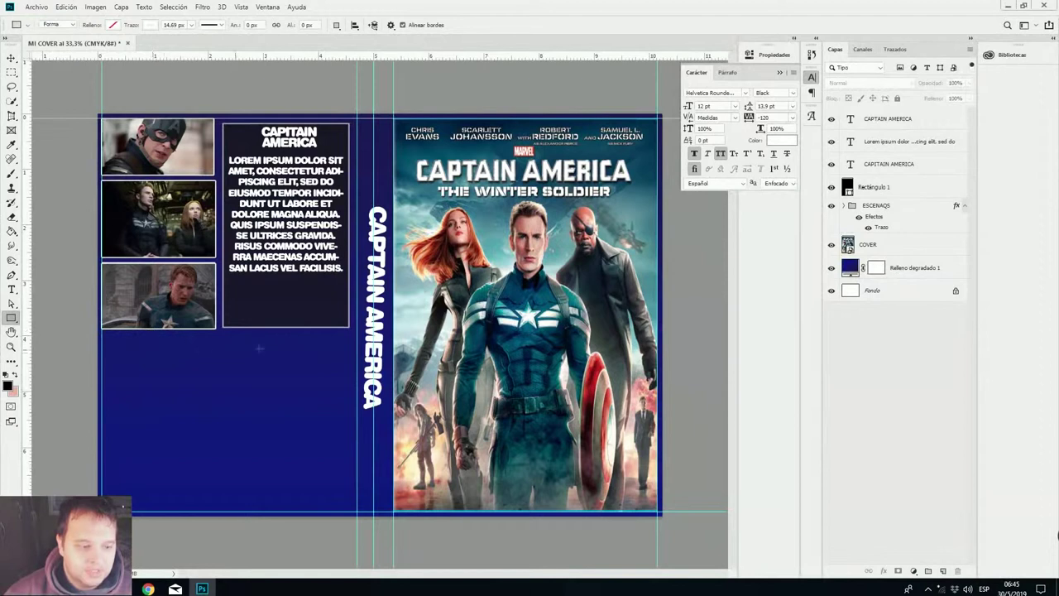
Place the technical information image VARIOS.PNG as an embedded element in the cover.
click(33, 7)
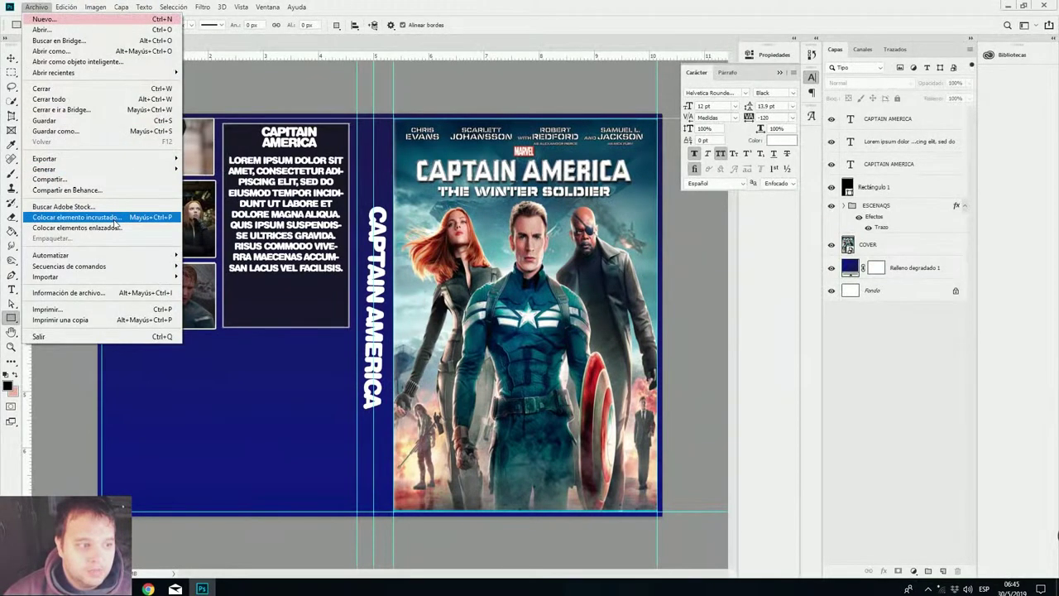
click(117, 219)
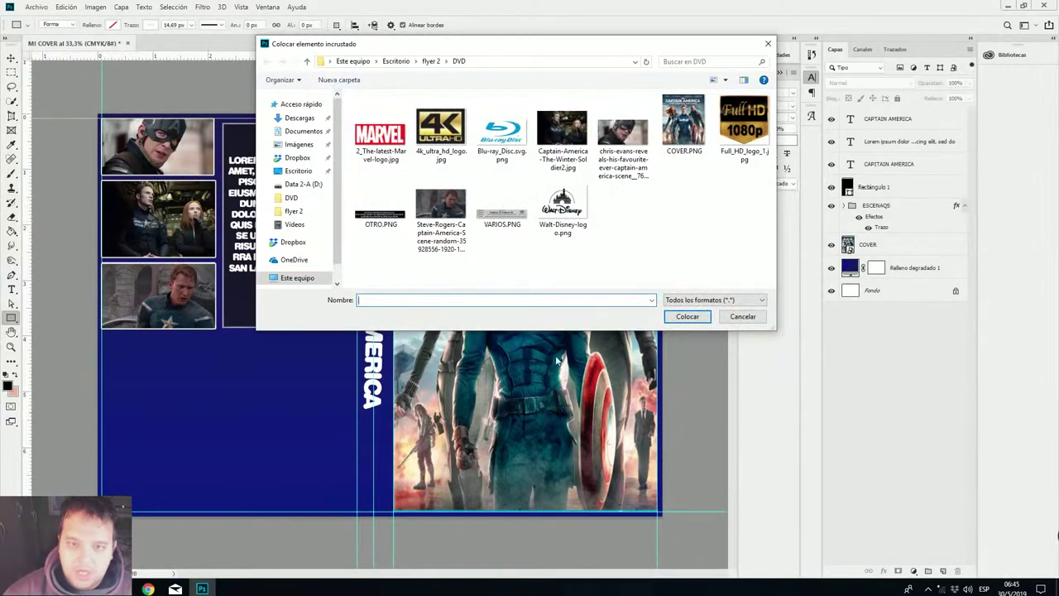
click(373, 142)
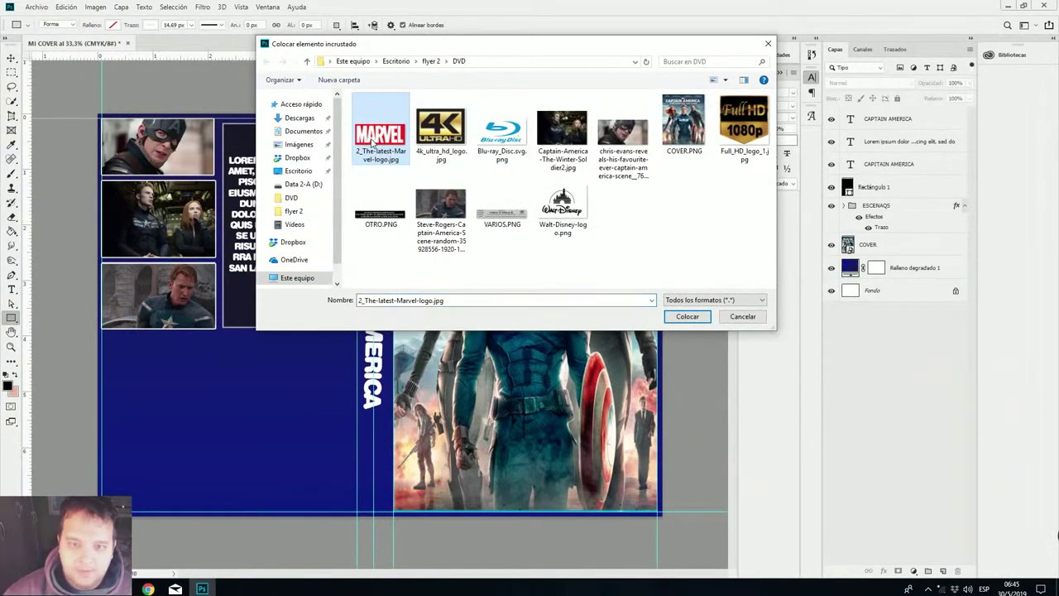
click(382, 200)
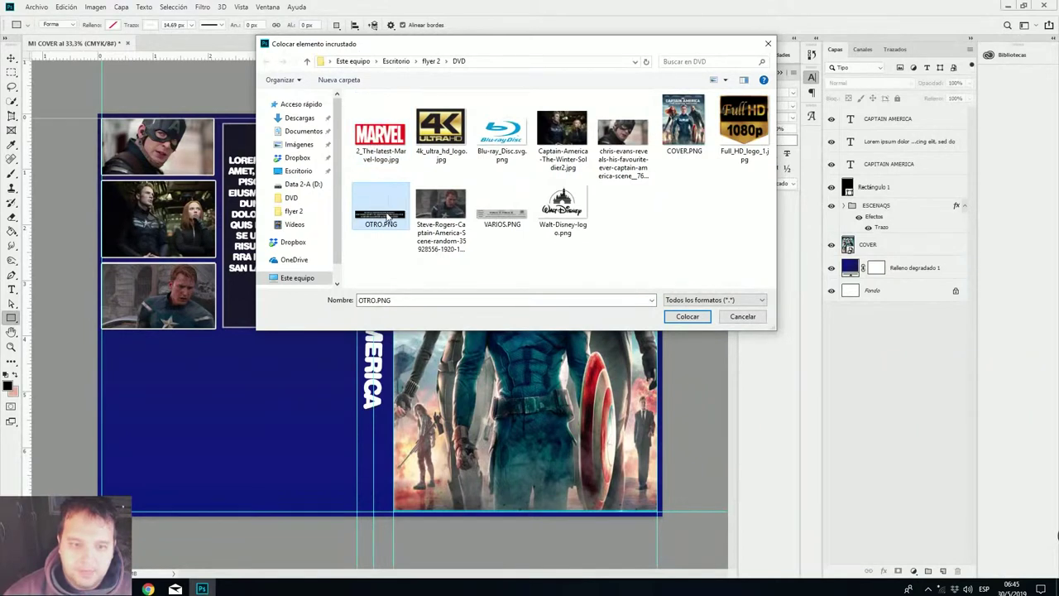
double_click(496, 226)
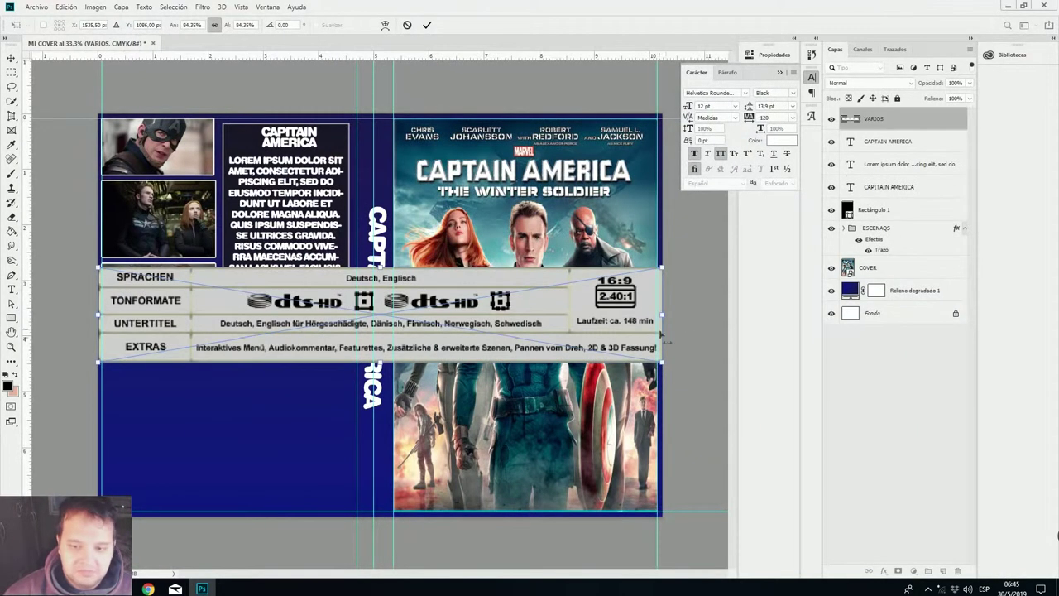
Scale the technical information strip to 37.58% and position it just below the scenes and synopsis frame on the back panel.
drag(664, 364, 296, 377)
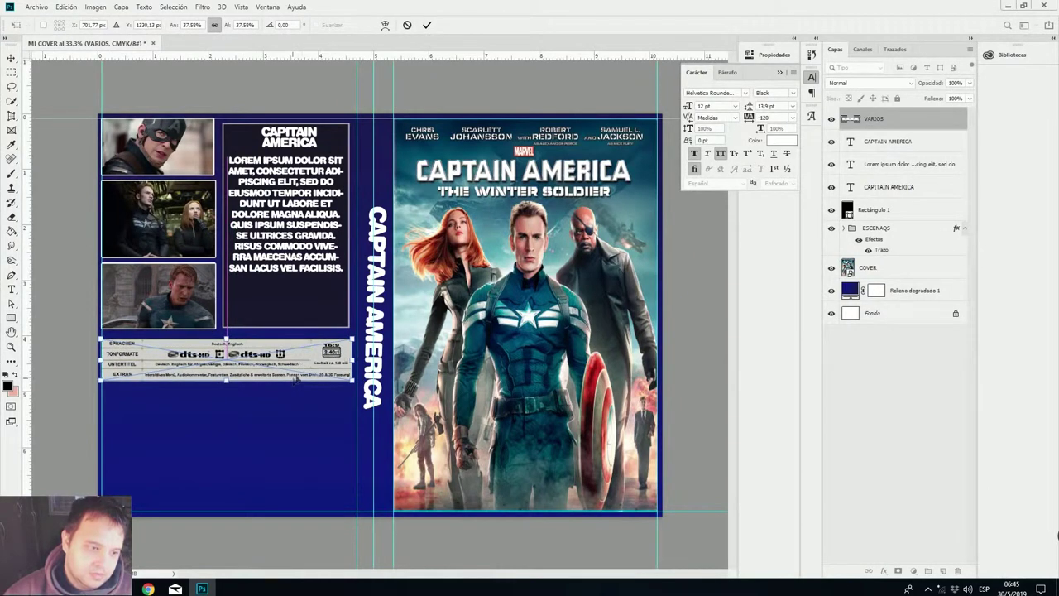
key(Right)
key(Right)
key(Right)
key(Right)
key(Right)
key(Right)
key(Right)
key(Right)
key(Right)
key(Right)
key(Right)
key(Right)
key(Right)
key(Right)
key(Right)
key(Right)
key(Right)
key(Right)
key(Up)
key(Up)
key(Up)
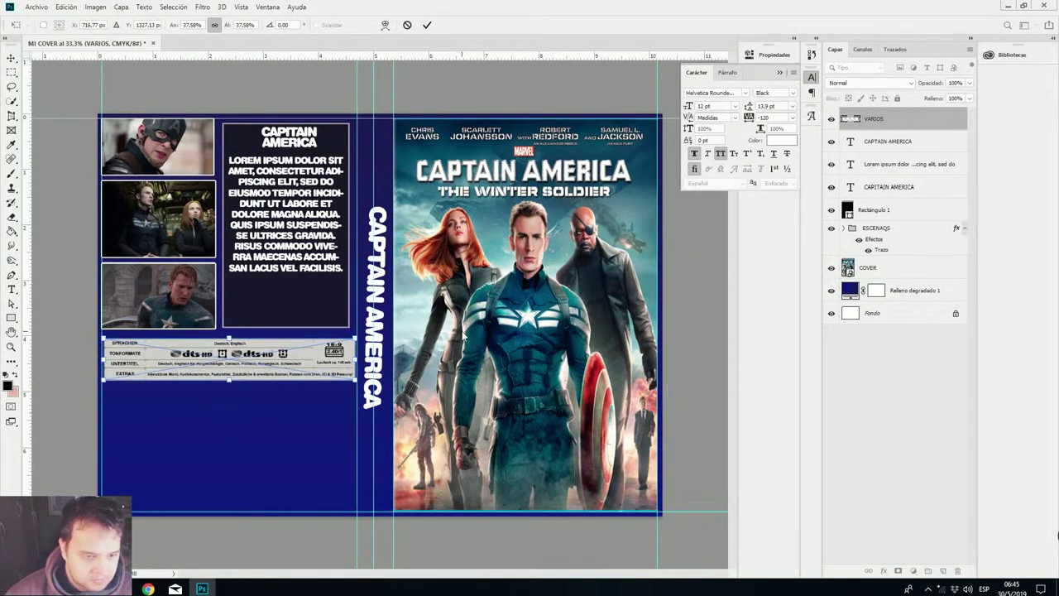
key(Return)
key(u)
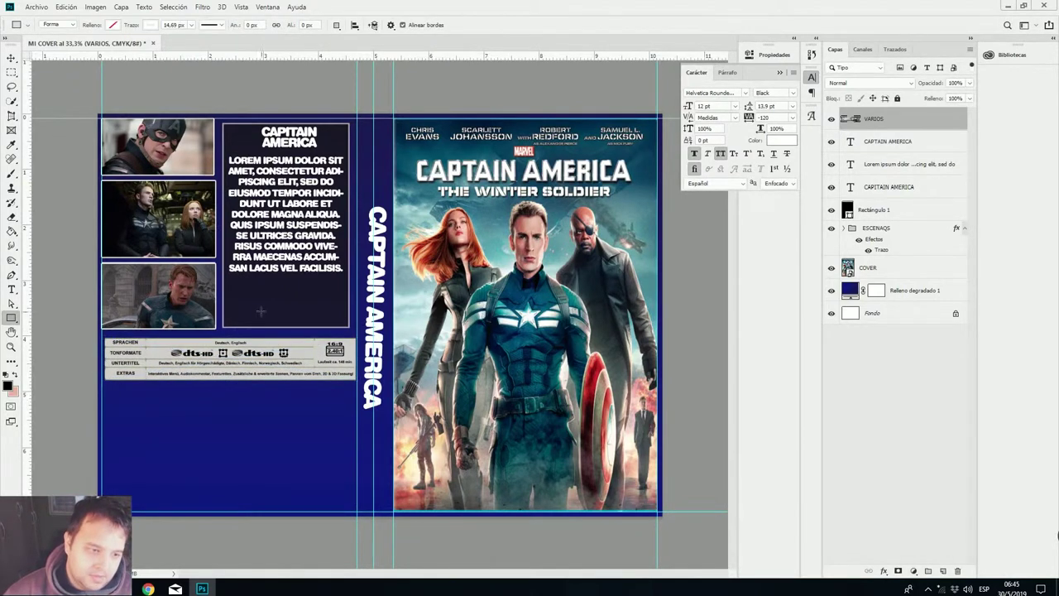
Select the synopsis rectangle and scale it to about 103.18%, extending its upper edge to the upper margin guide.
click(12, 58)
click(329, 308)
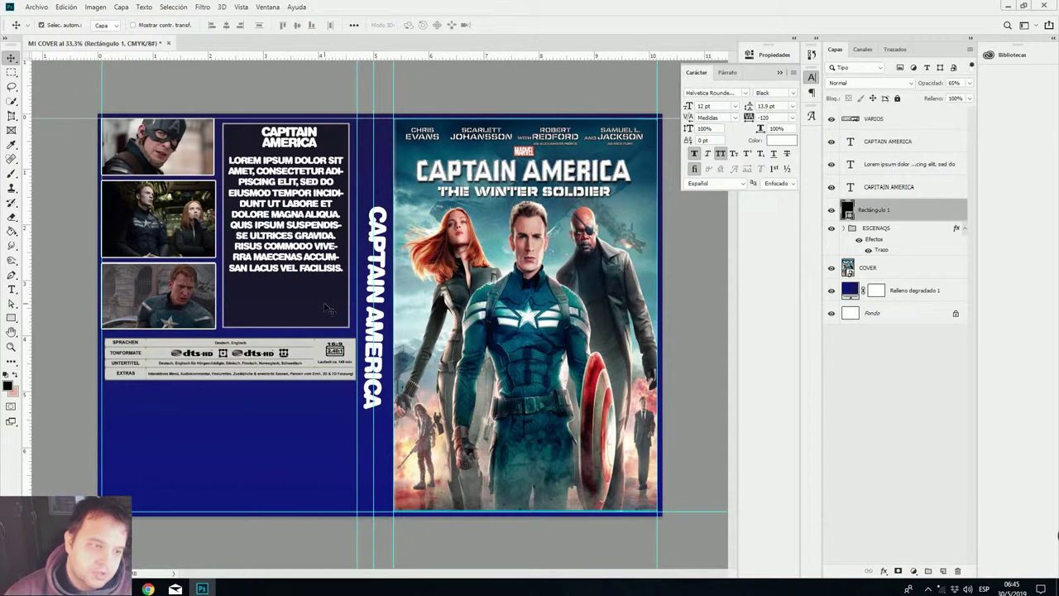
key(Up)
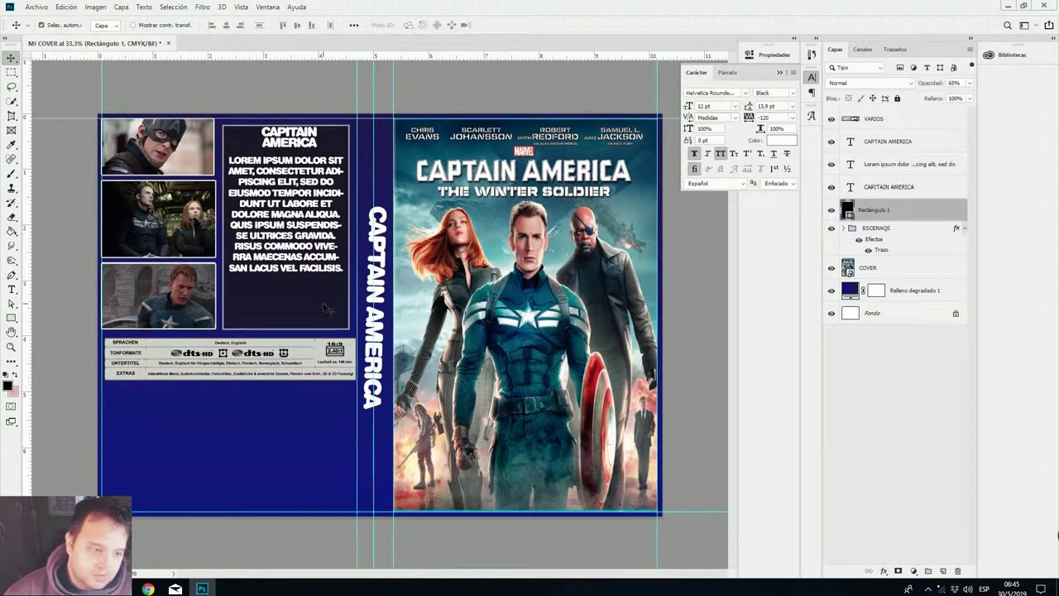
key(Down)
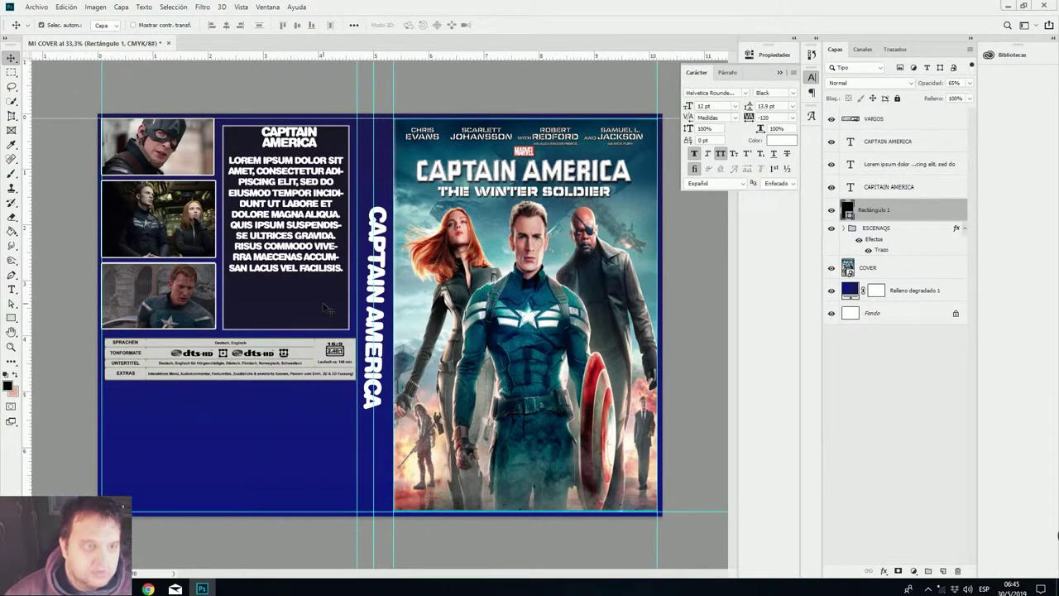
key(ctrl+t)
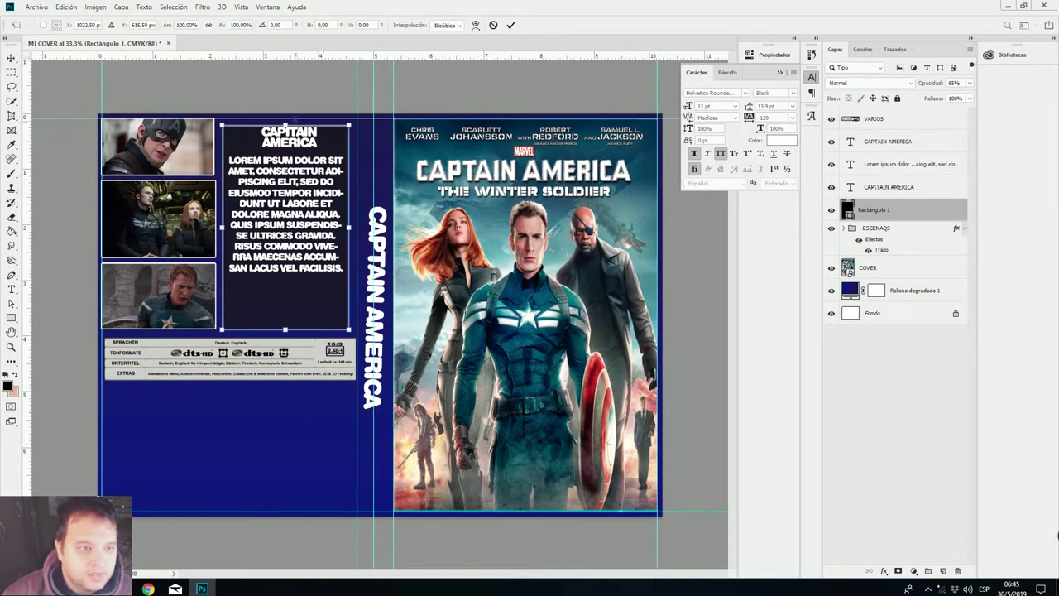
drag(285, 126, 286, 118)
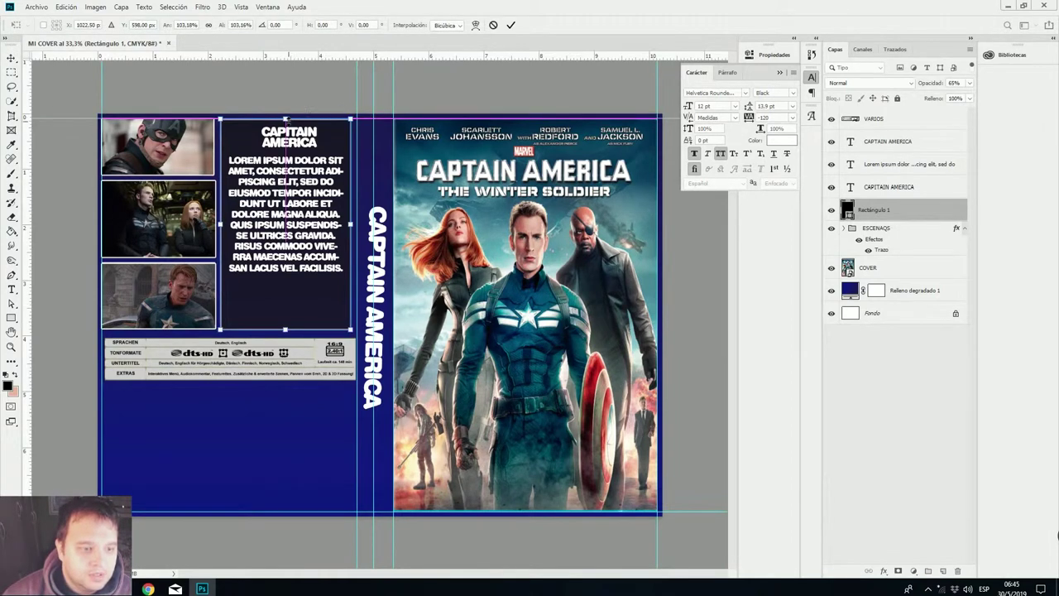
key(Return)
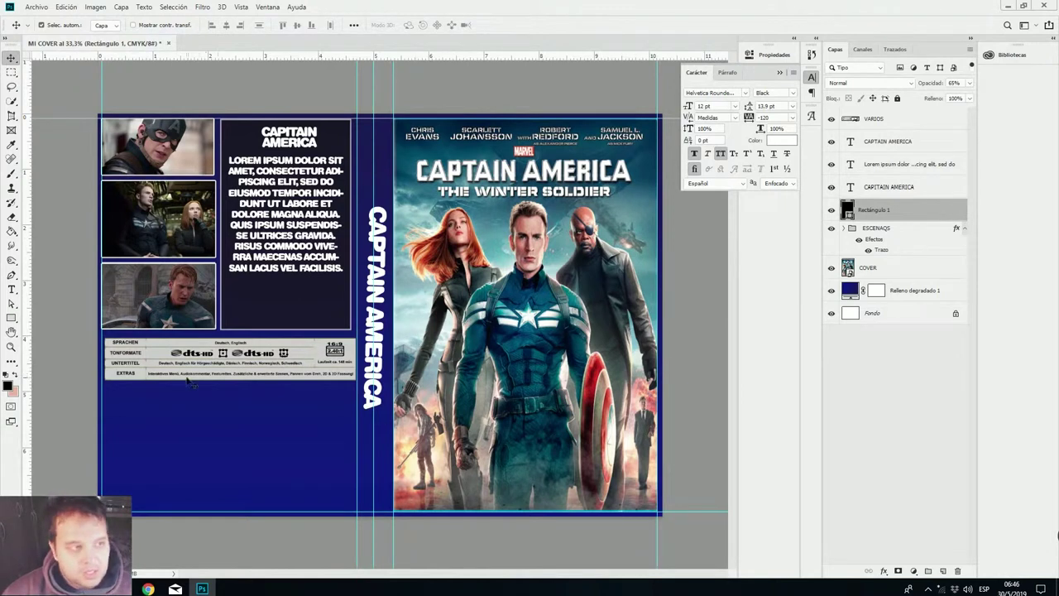
Place the film credits image OTRO.PNG as an embedded element.
click(36, 7)
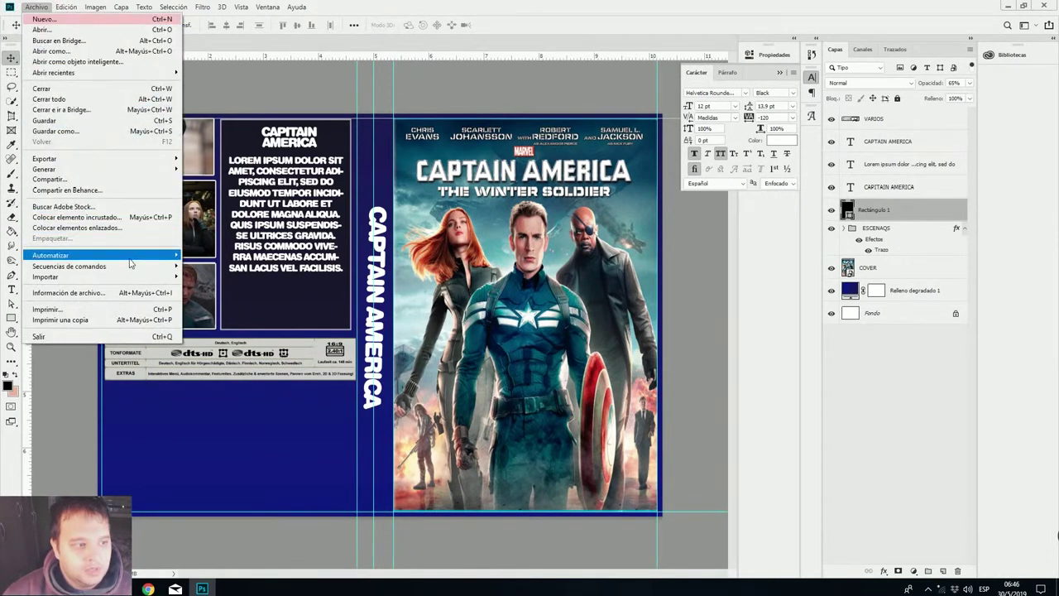
click(135, 217)
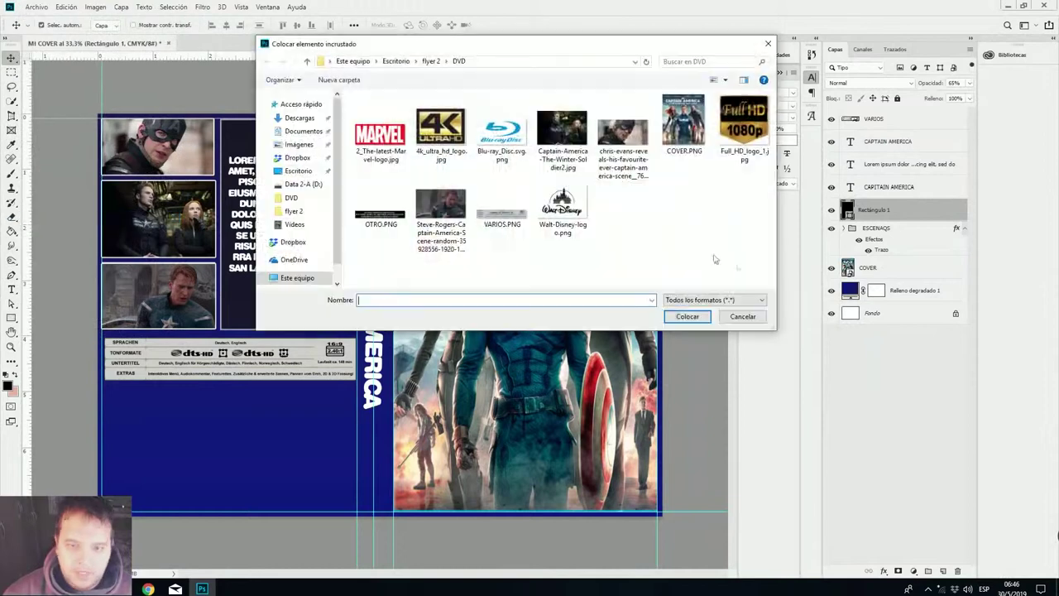
double_click(399, 216)
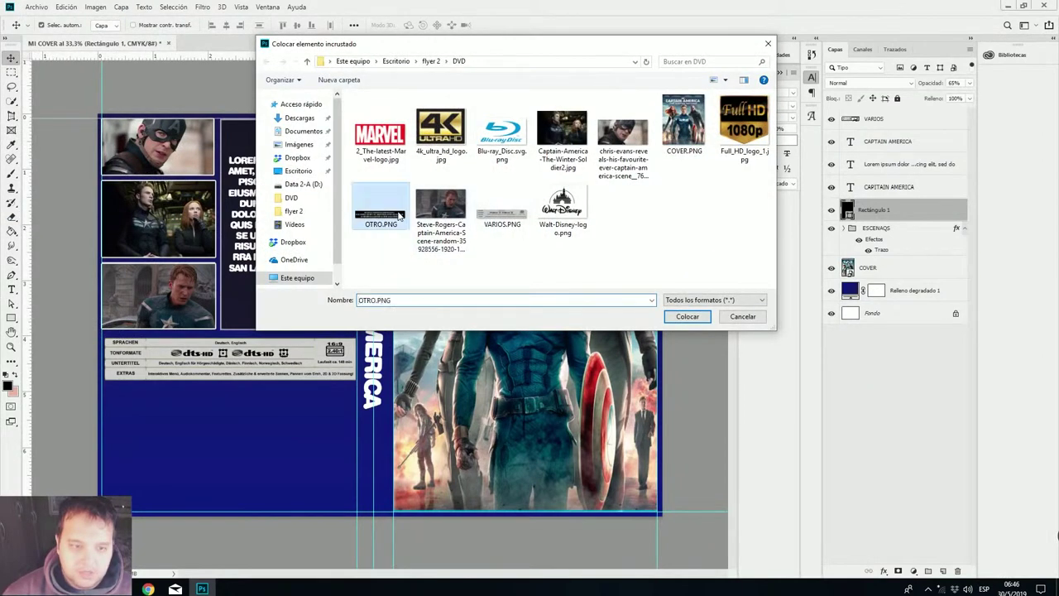
Scale the credits strip to about 32.8% × 32.7% and position it directly below the technical information strip.
drag(672, 356, 364, 315)
drag(294, 310, 296, 415)
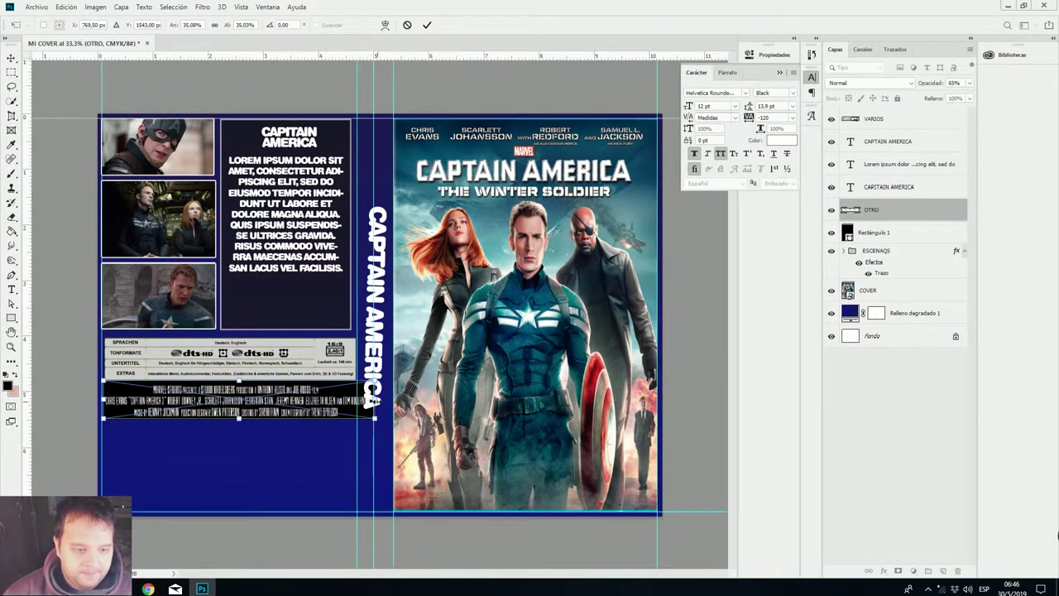
drag(375, 400, 358, 401)
key(Down)
key(Down)
key(Down)
key(Down)
key(Down)
key(Down)
key(Down)
key(Down)
key(Down)
key(Down)
key(Down)
key(Down)
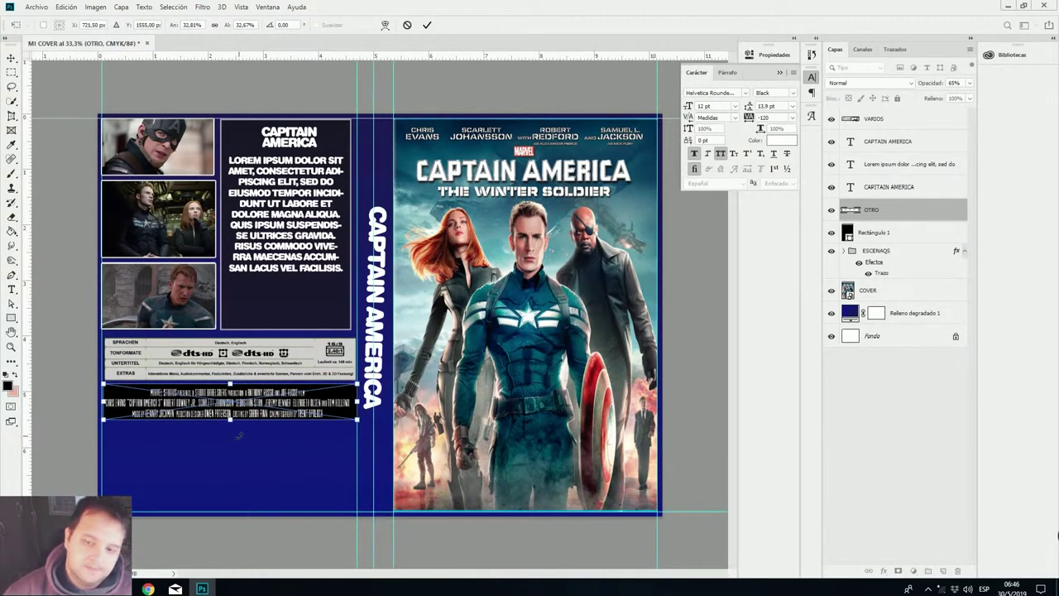
key(Return)
click(906, 480)
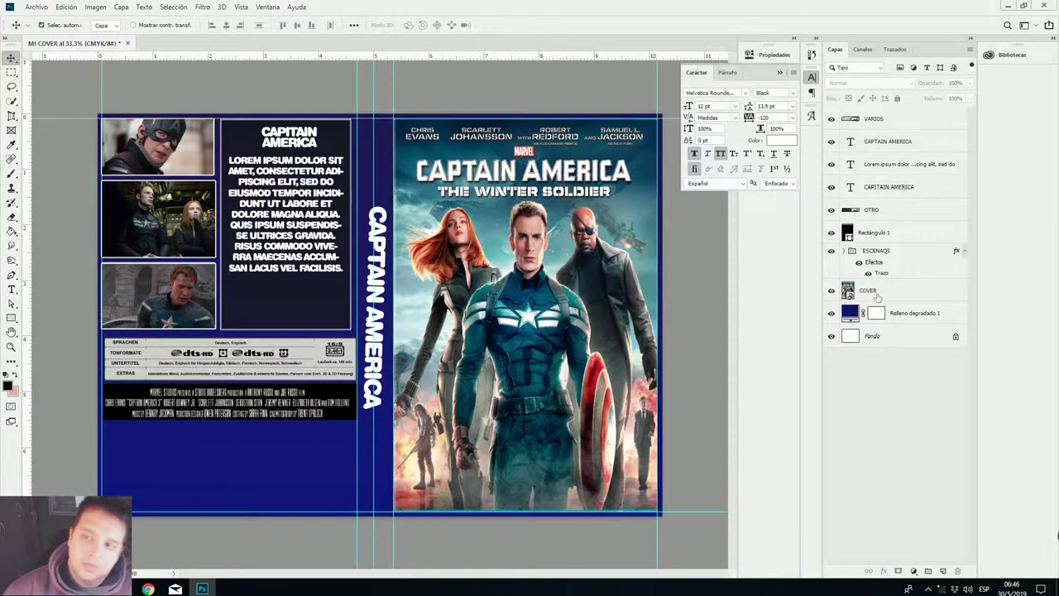
Set the blend mode of the OTRO credits layer to Trama.
click(891, 120)
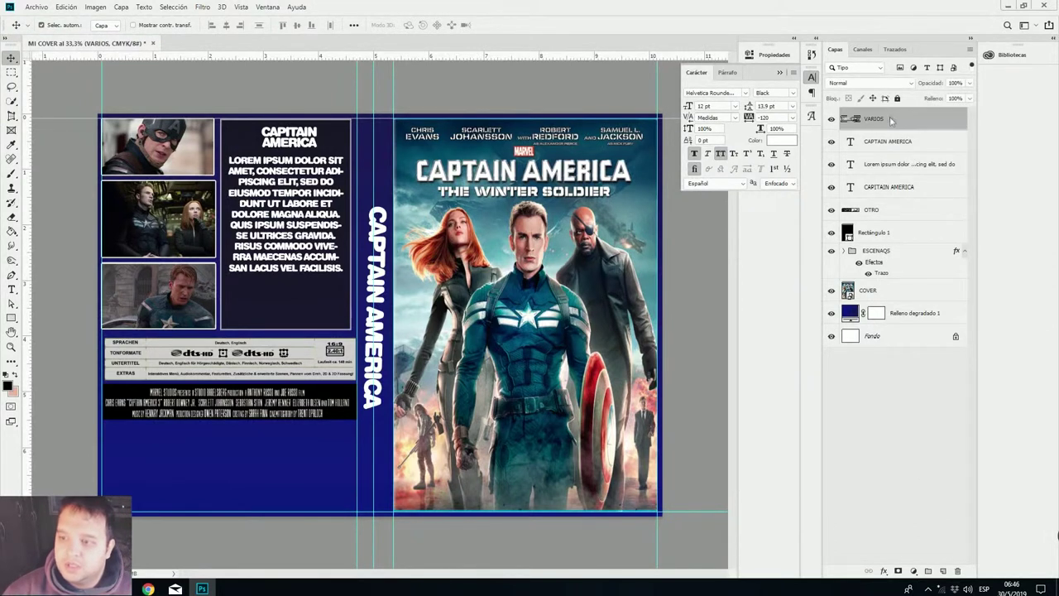
drag(884, 212, 821, 208)
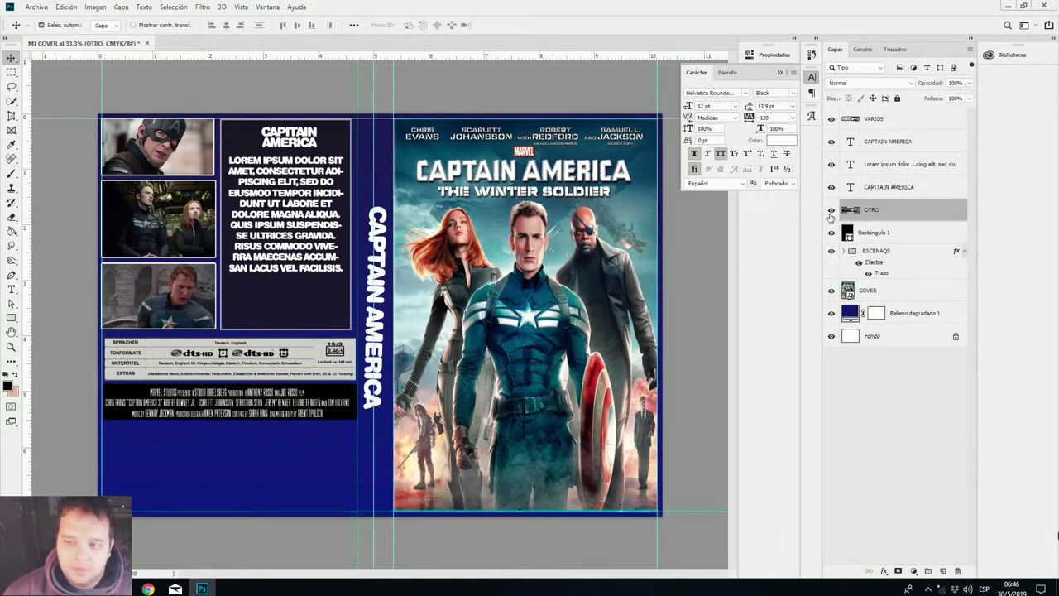
click(832, 210)
click(831, 211)
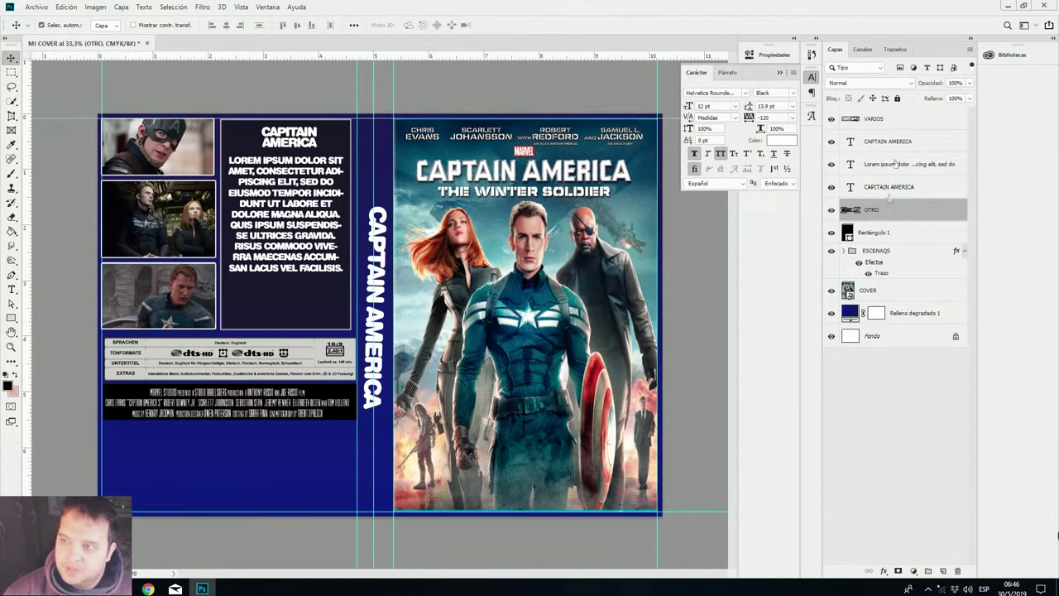
click(913, 83)
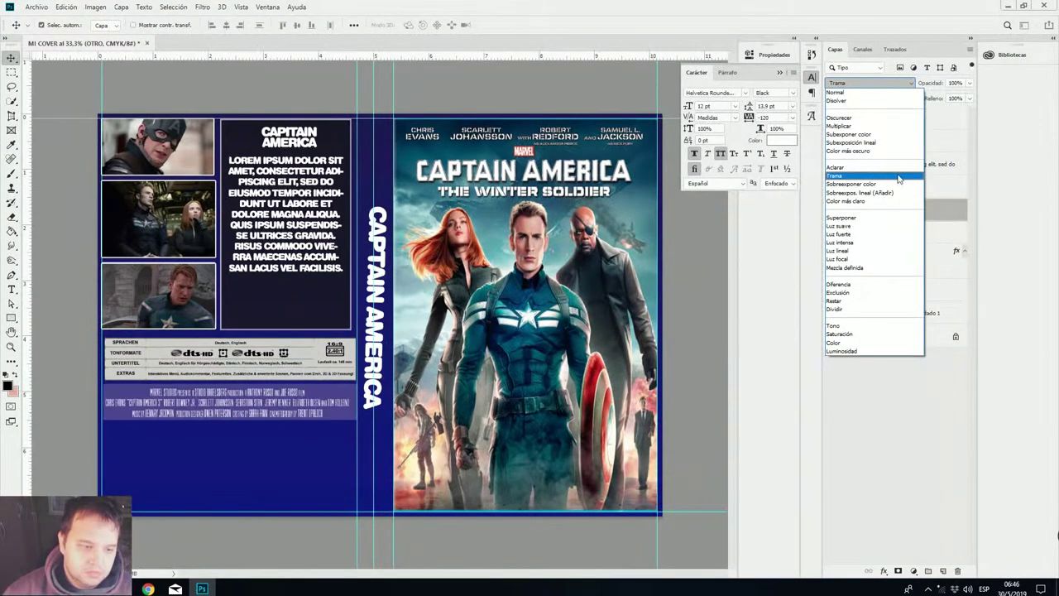
click(899, 178)
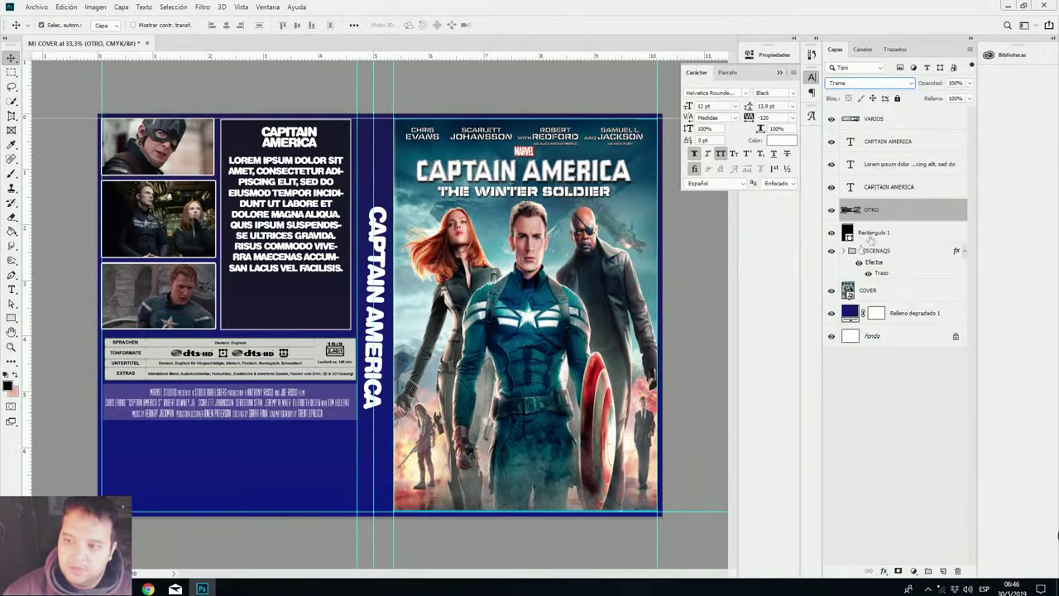
Set the blend mode of the synopsis rectangle's layer to Trama.
click(883, 235)
click(910, 84)
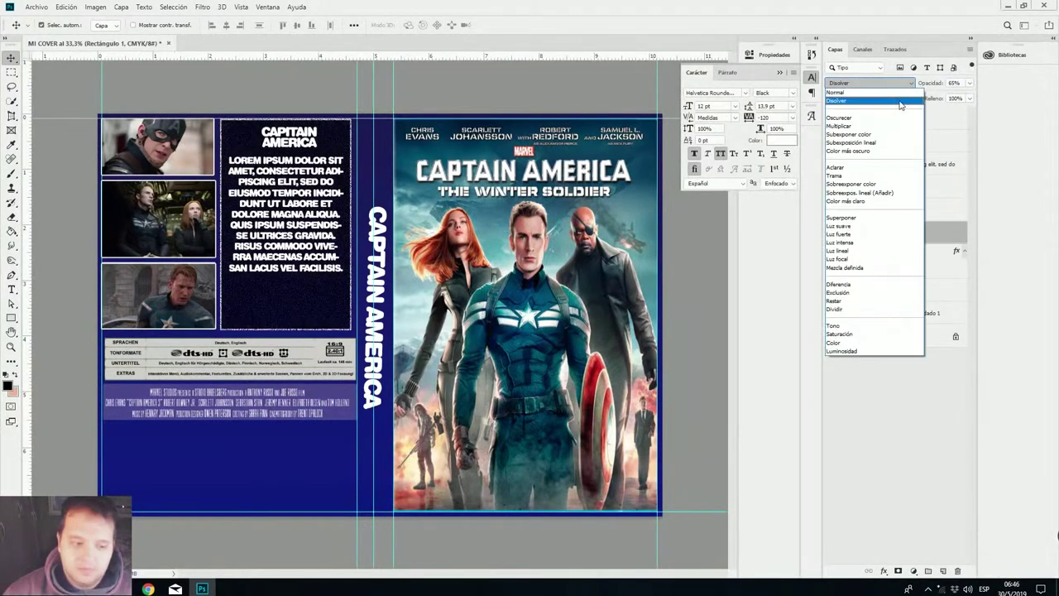
click(900, 177)
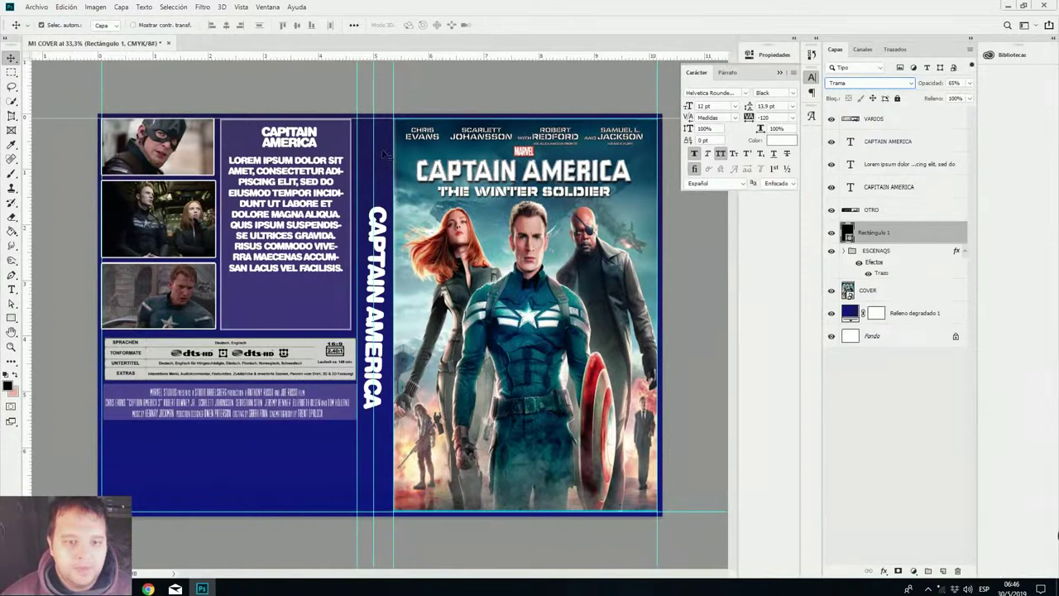
Duplicate the COVER poster layer and shrink the copy to a thumbnail on the spine above the title.
click(916, 296)
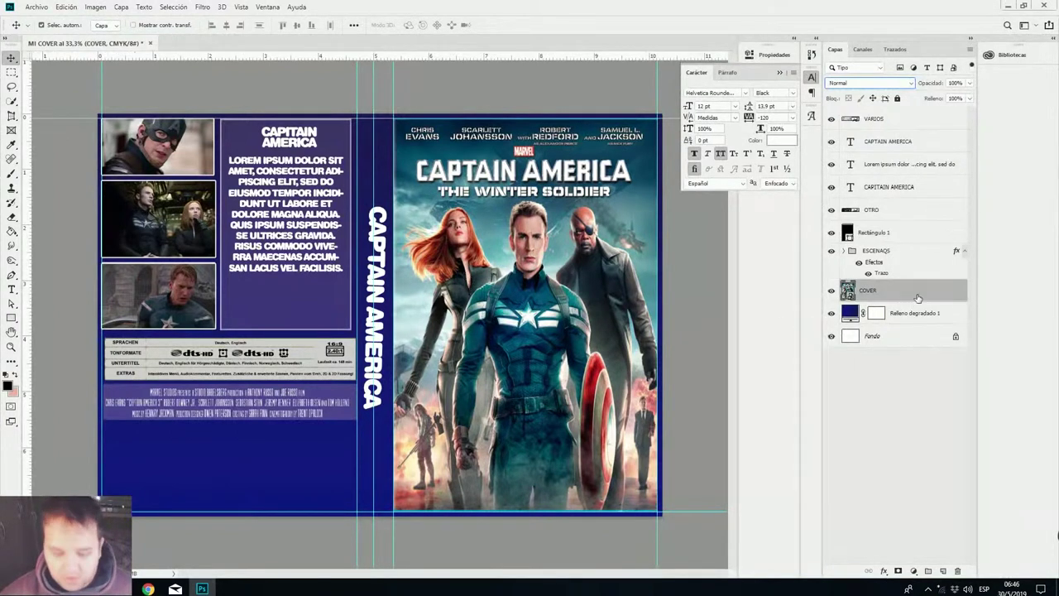
key(ctrl+j)
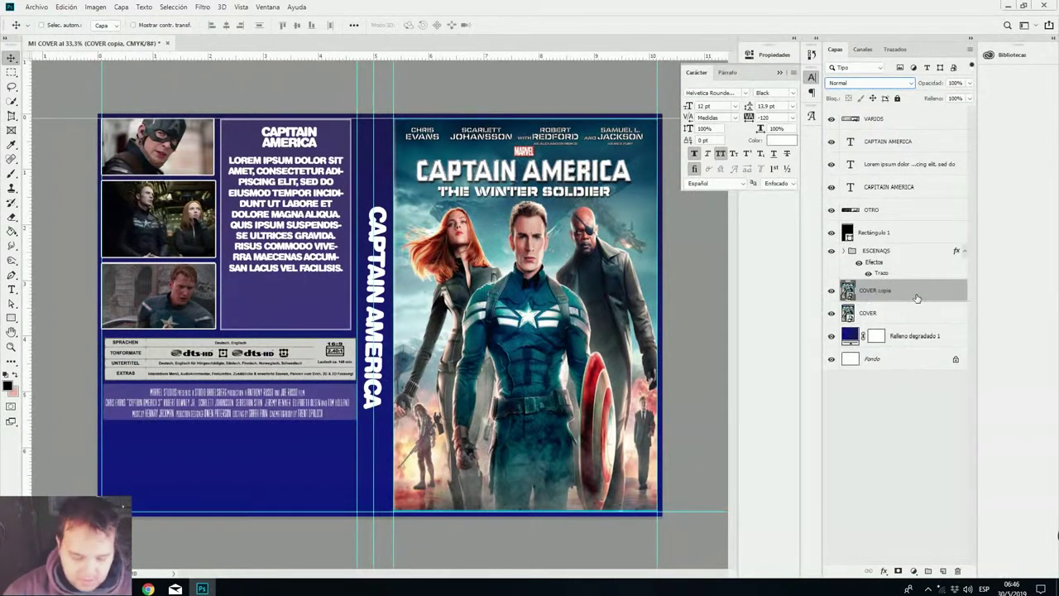
key(ctrl+t)
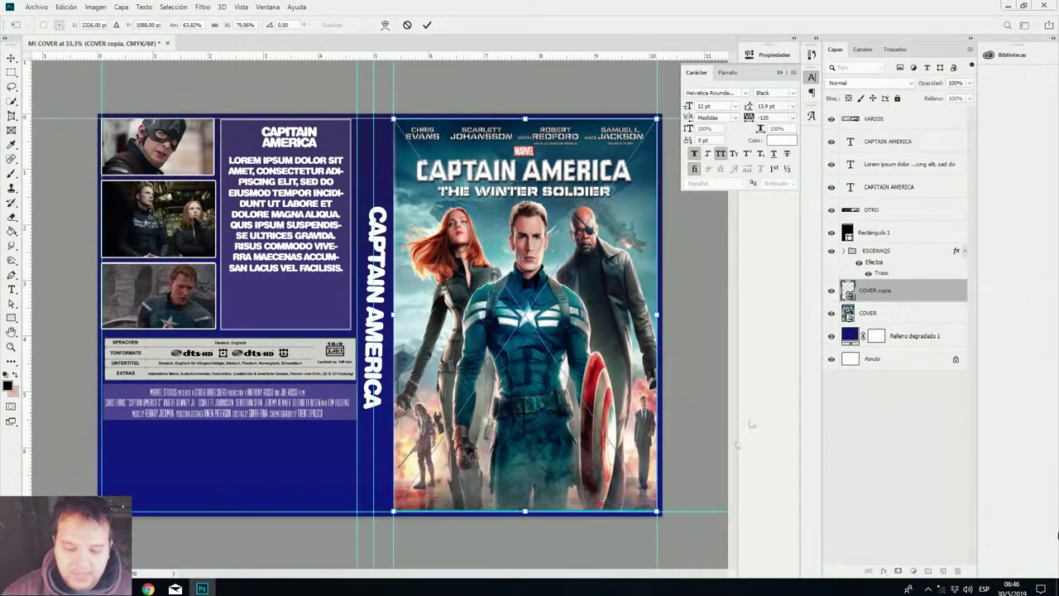
drag(658, 511, 393, 162)
key(Return)
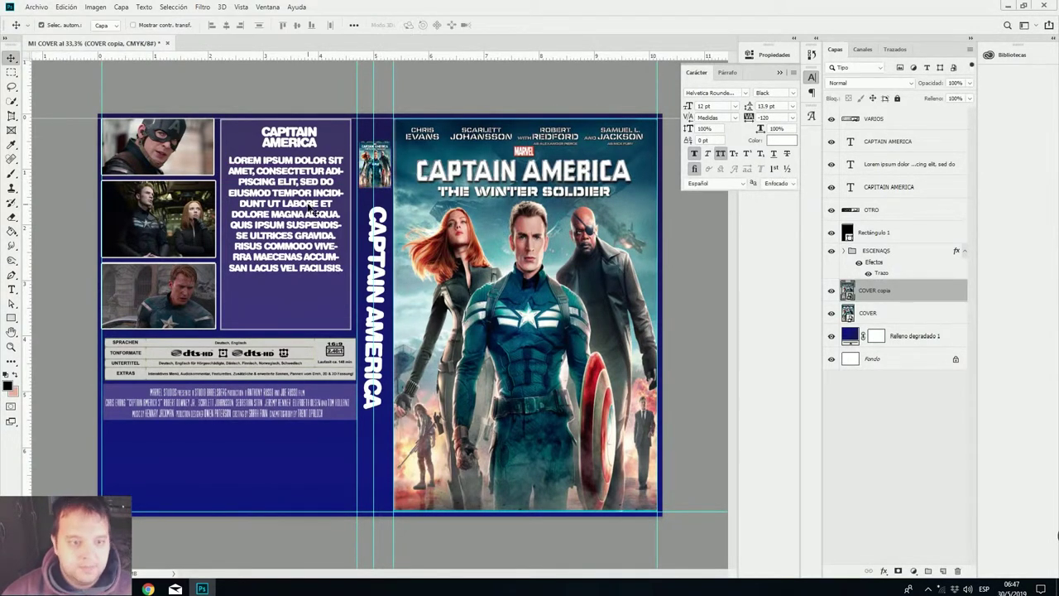
Rotate the CAPTAIN AMERICA spine title by -0.75° and nudge it slightly left to centre it on the spine.
click(389, 262)
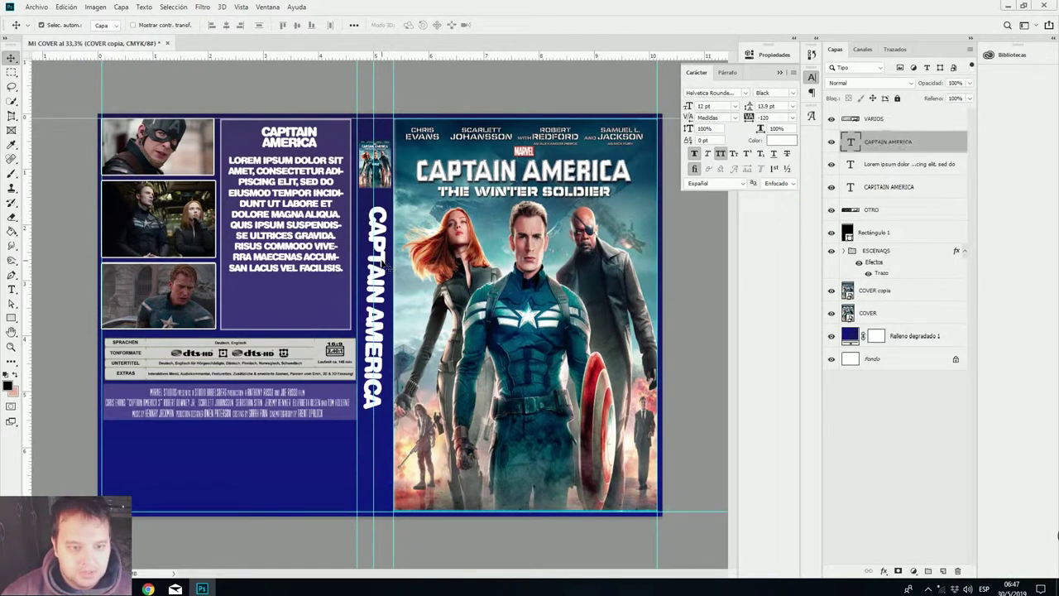
key(ctrl+t)
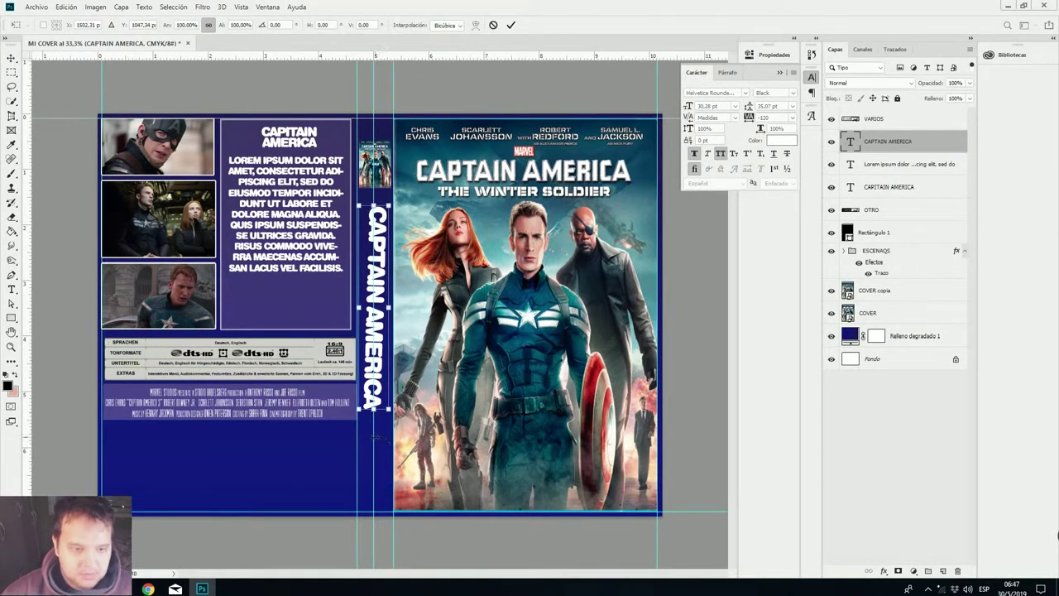
mouse_move(377, 436)
mouse_down()
mouse_move(394, 422)
mouse_move(377, 437)
mouse_up()
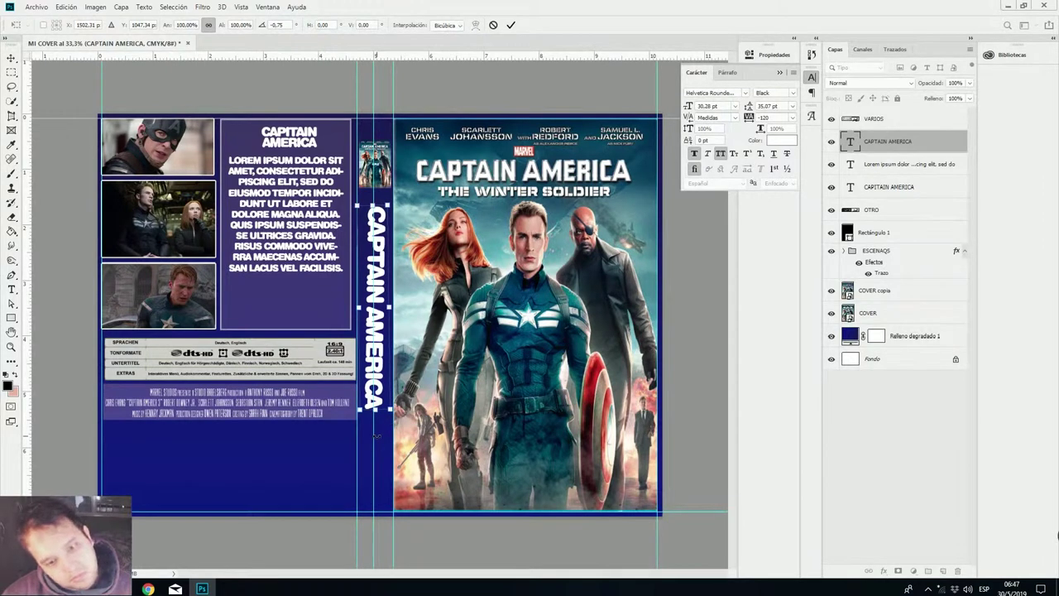
key(Left)
key(Left)
key(Left)
key(Left)
key(Left)
key(Left)
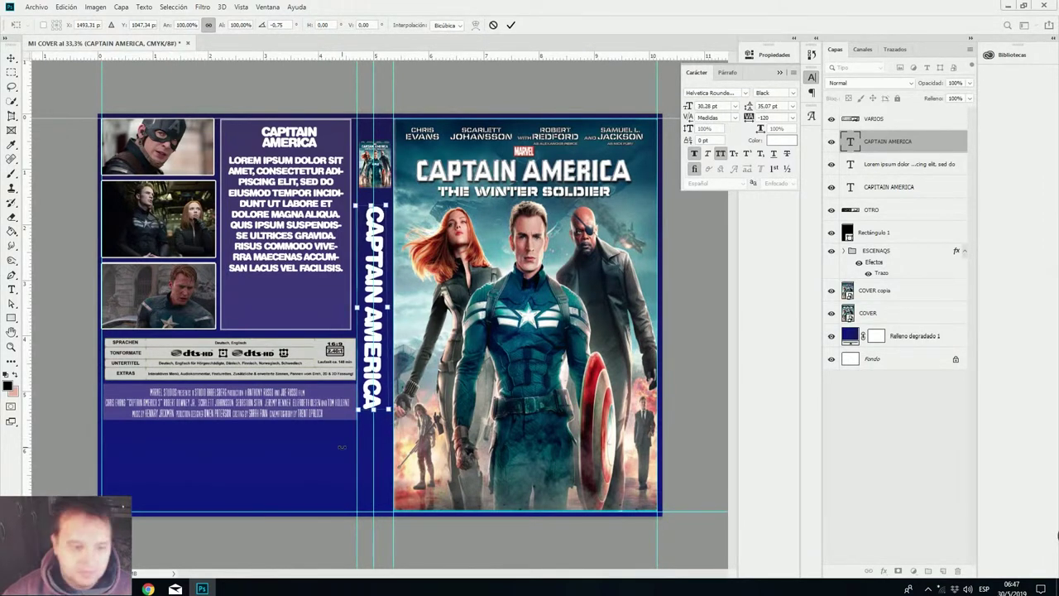
key(Return)
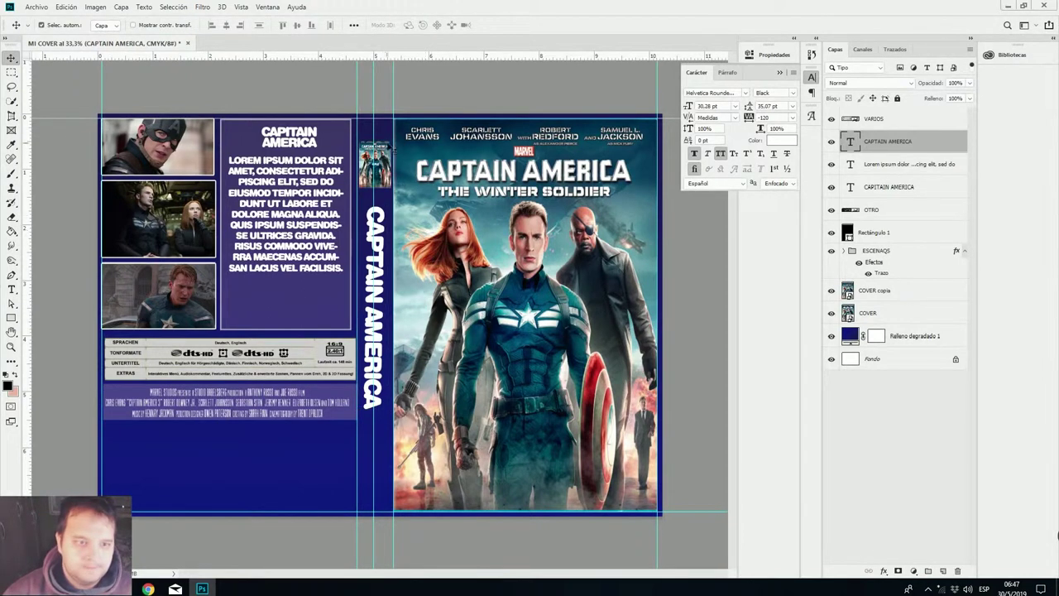
Embed the 2_The-latest-Marvel-logo image at about 8.3% scale on the spine directly below the title.
click(37, 7)
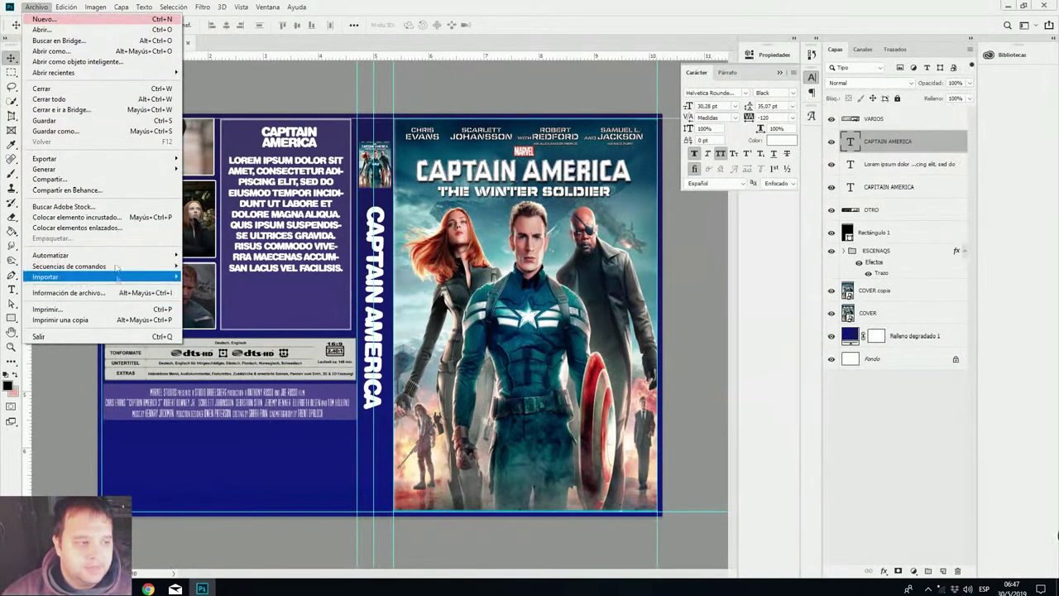
click(121, 219)
click(371, 145)
double_click(371, 146)
drag(580, 396, 391, 431)
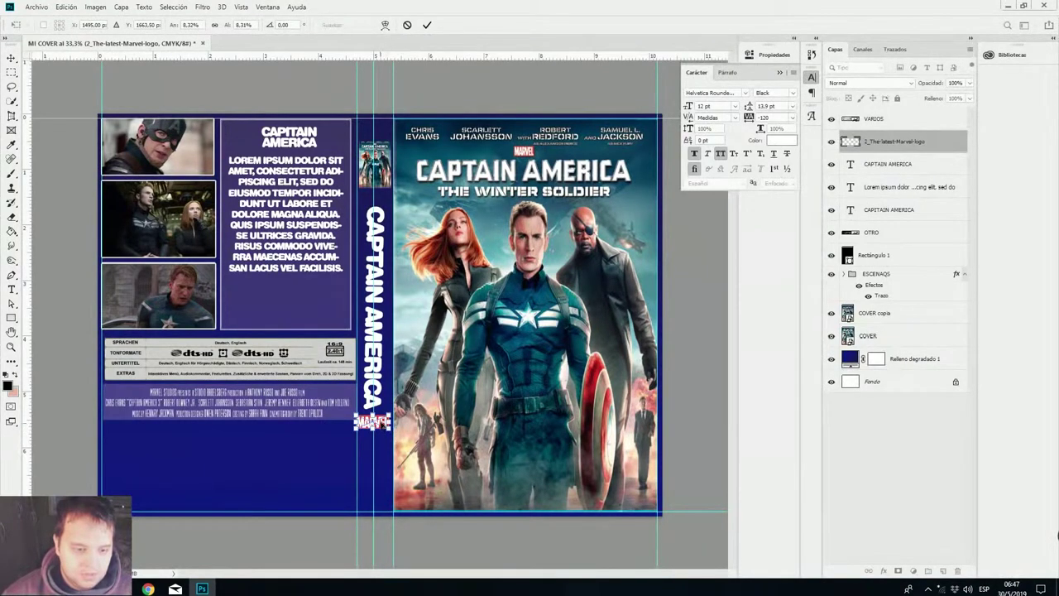
drag(376, 419, 377, 424)
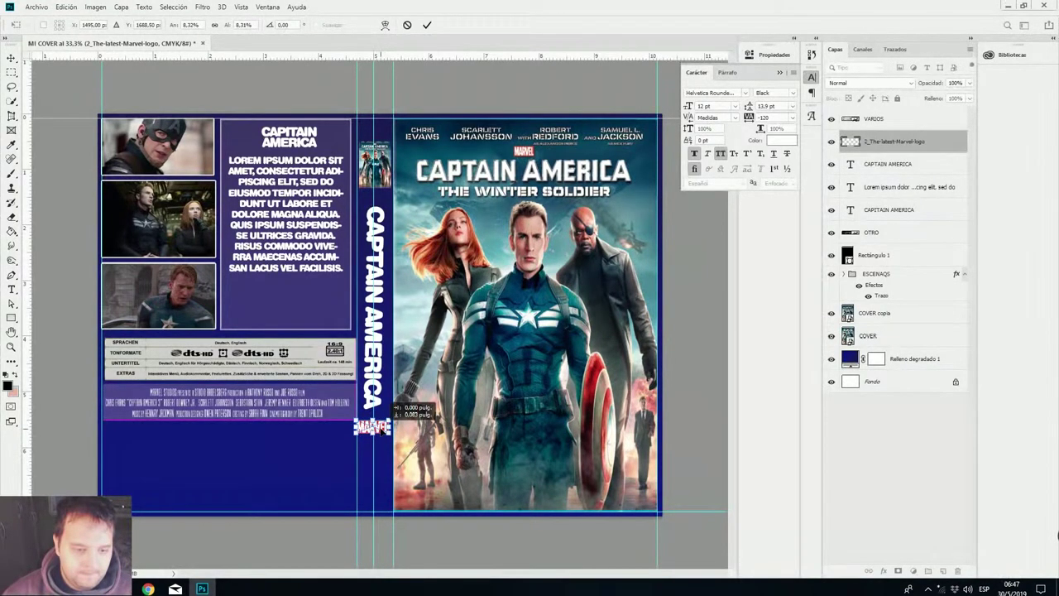
key(Return)
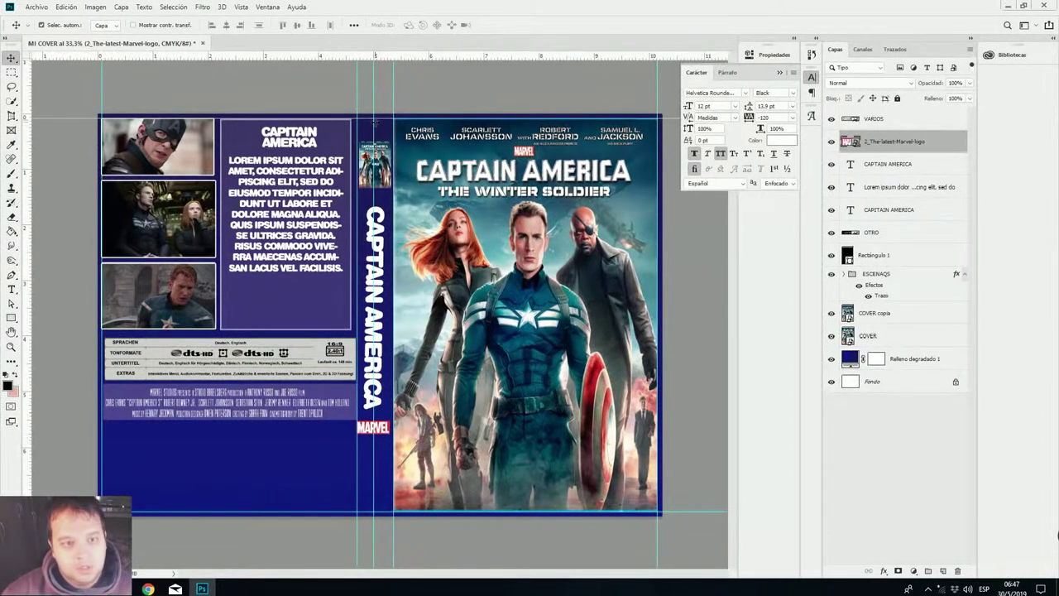
Add the horizontal text 2018 above the spine thumbnail and scale it to about 131.6%, centred on the spine.
click(11, 289)
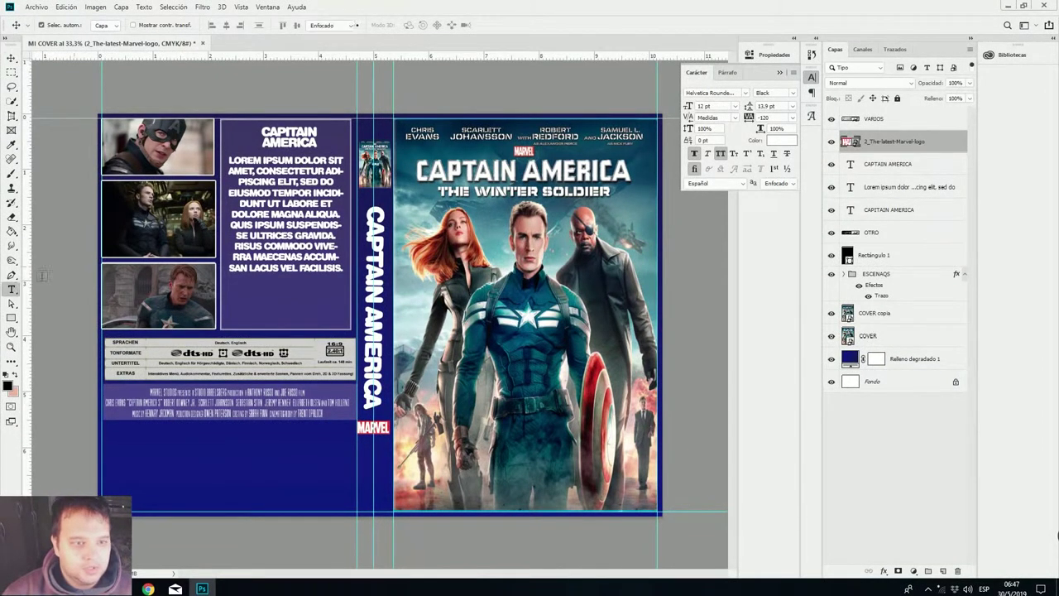
click(364, 130)
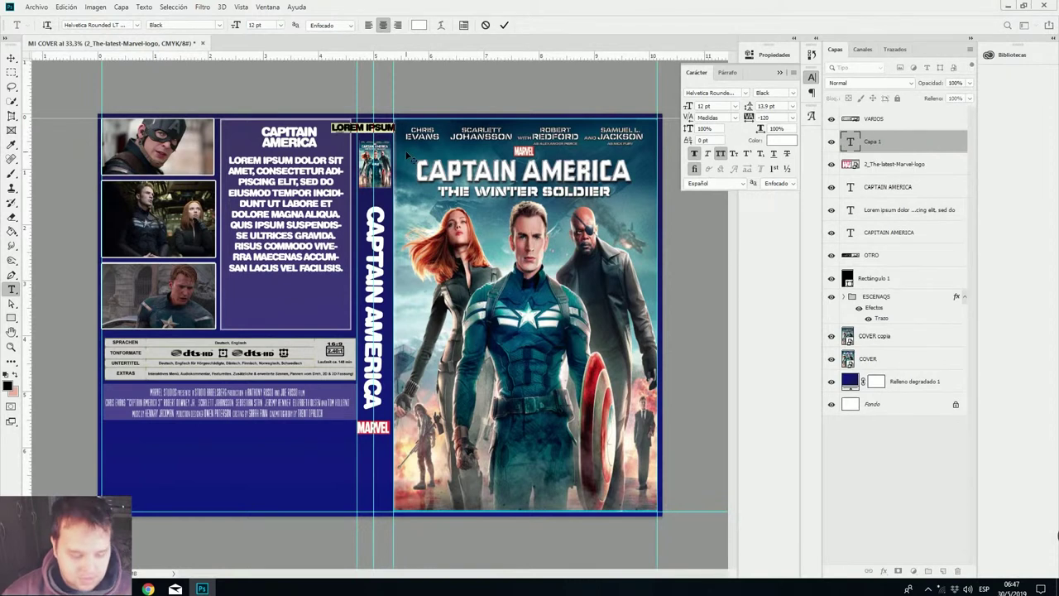
text(2018)
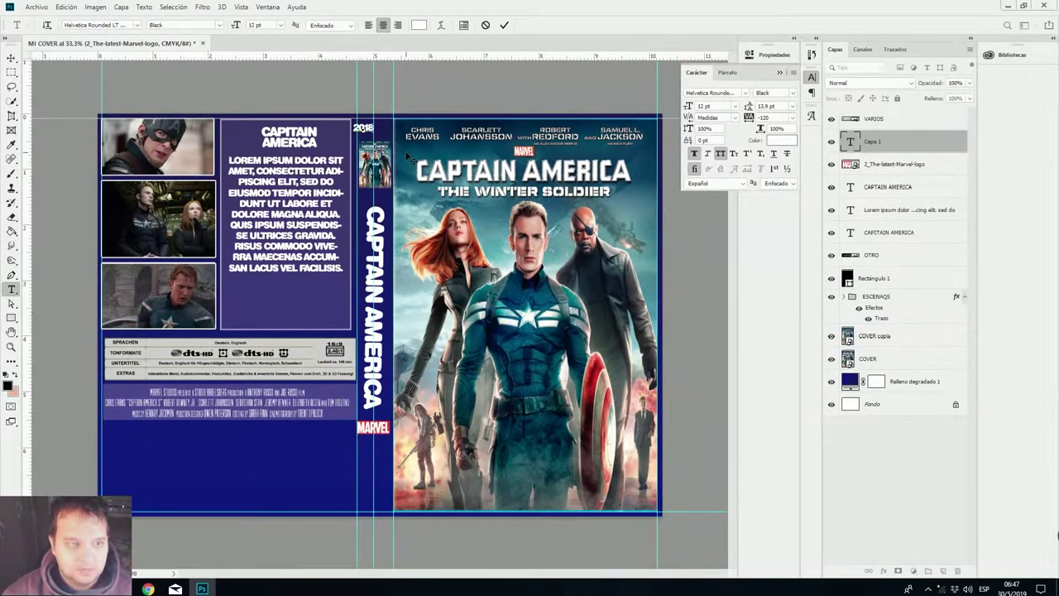
click(11, 58)
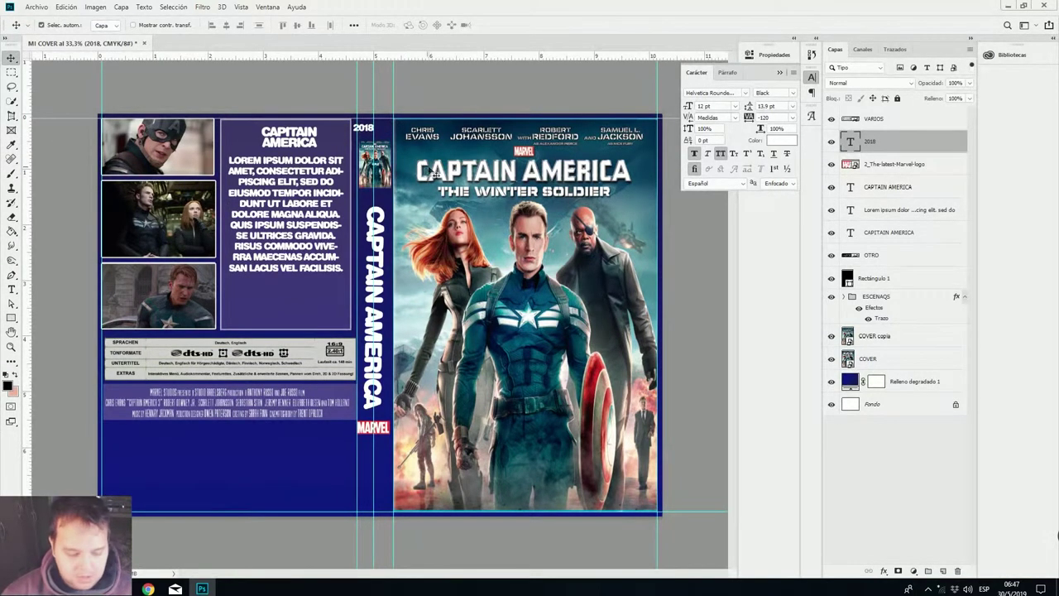
key(ctrl+t)
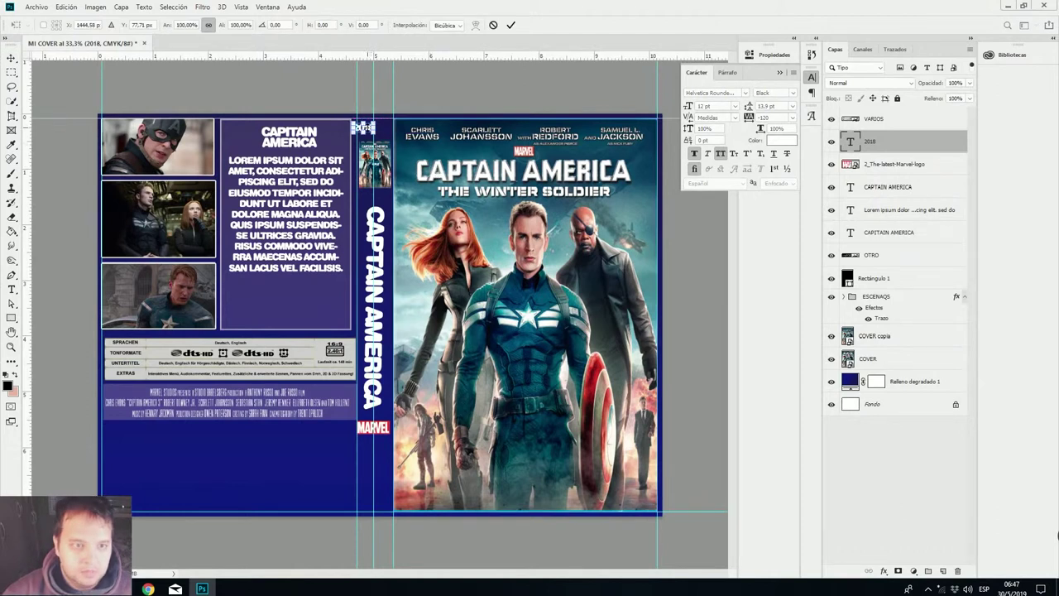
key(ctrl+plus)
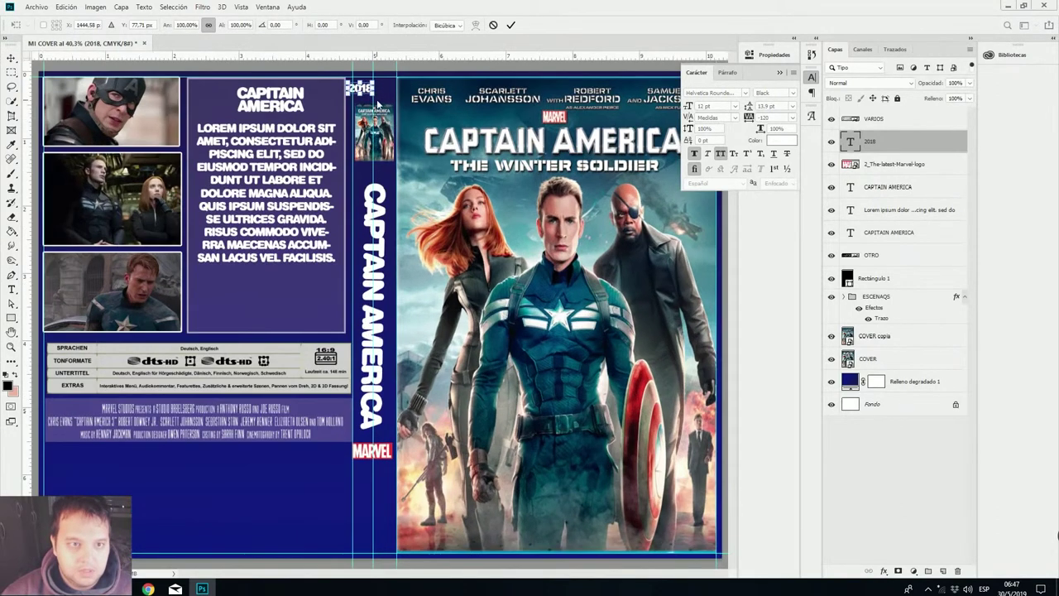
mouse_move(366, 93)
mouse_down()
mouse_move(392, 98)
mouse_move(384, 92)
mouse_up()
key(ctrl+minus)
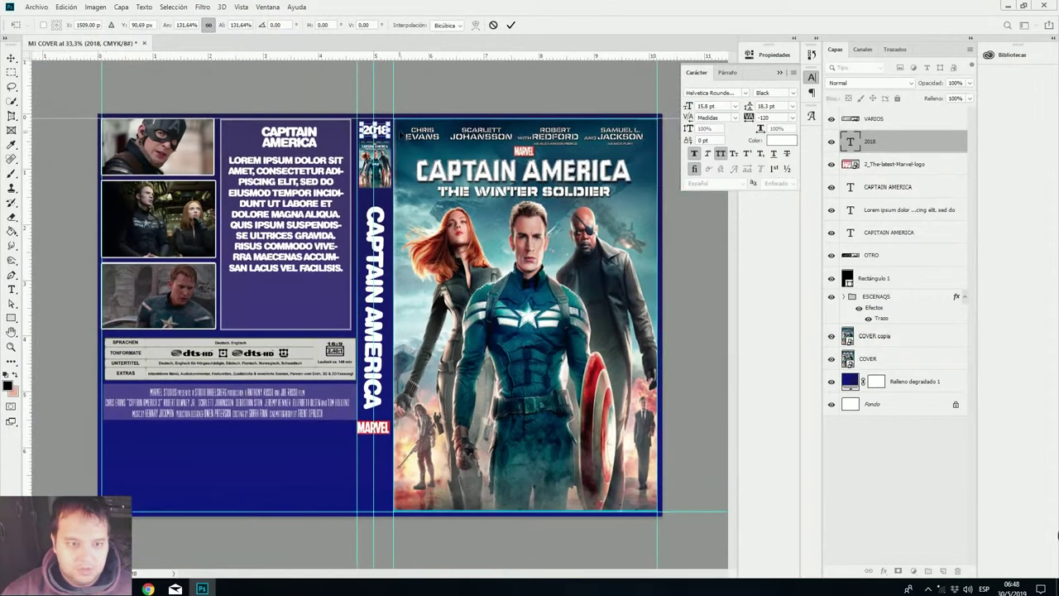
key(Return)
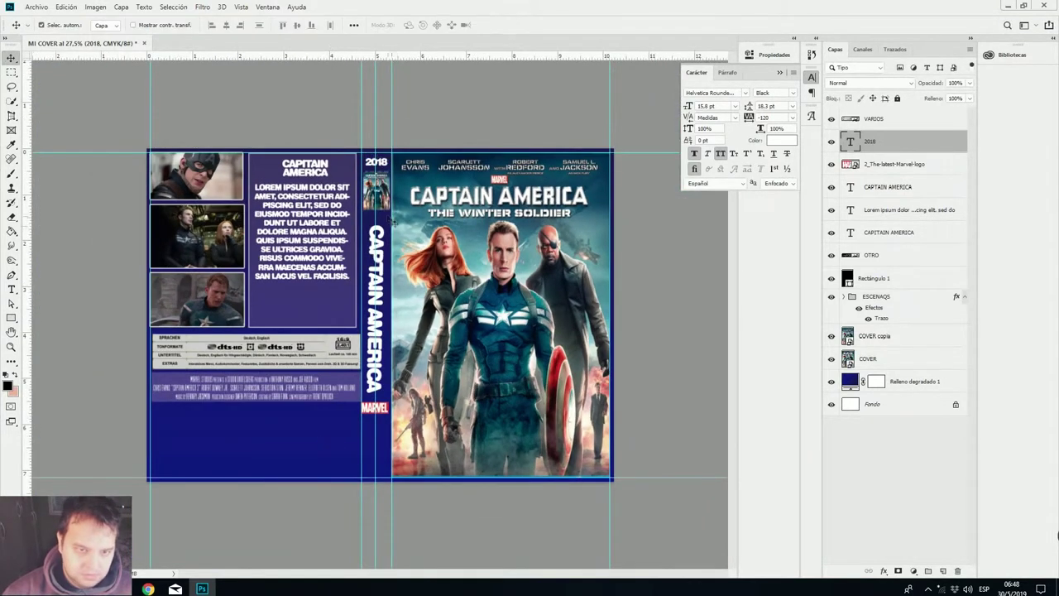
click(13, 290)
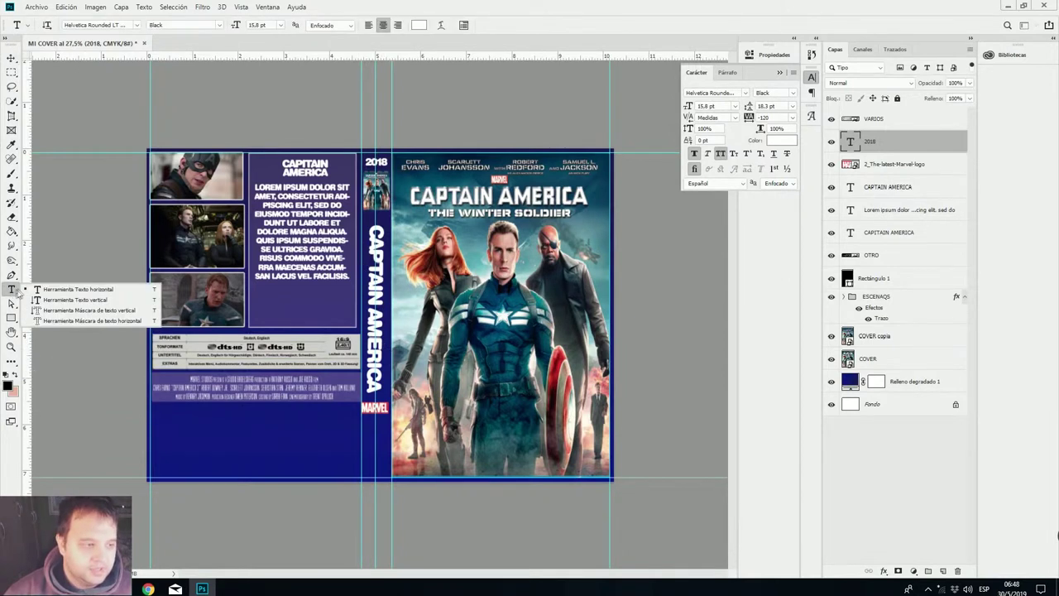
click(75, 301)
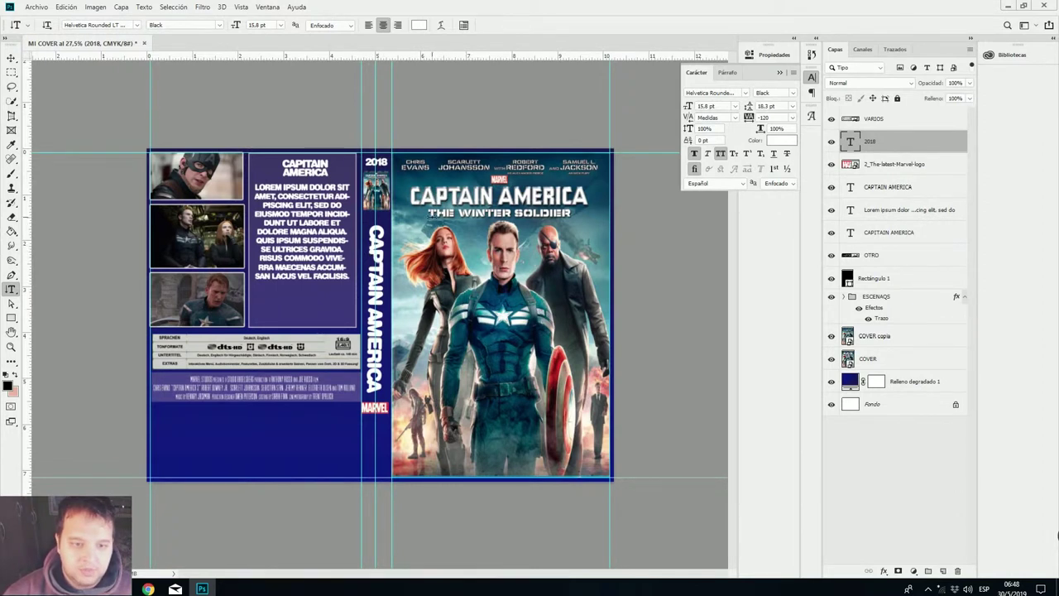
click(436, 184)
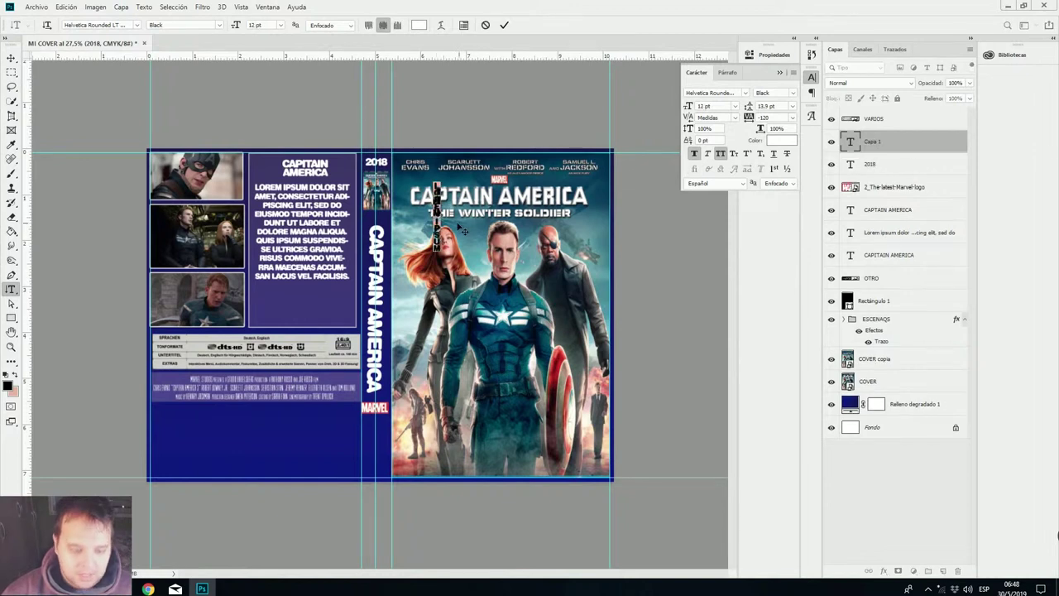
key(BackSpace)
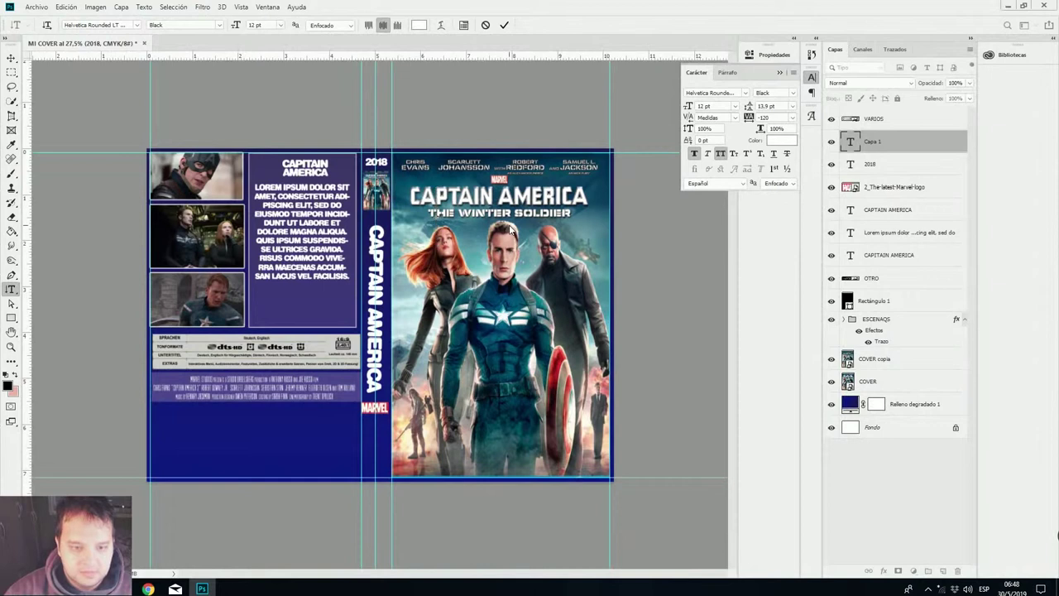
click(15, 73)
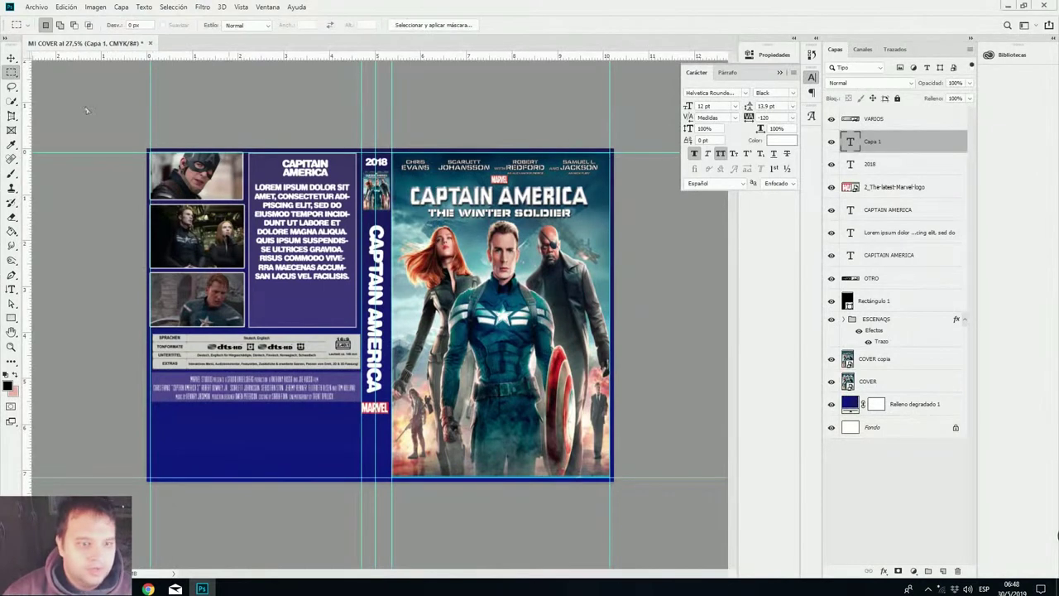
click(879, 164)
click(880, 145)
key(Delete)
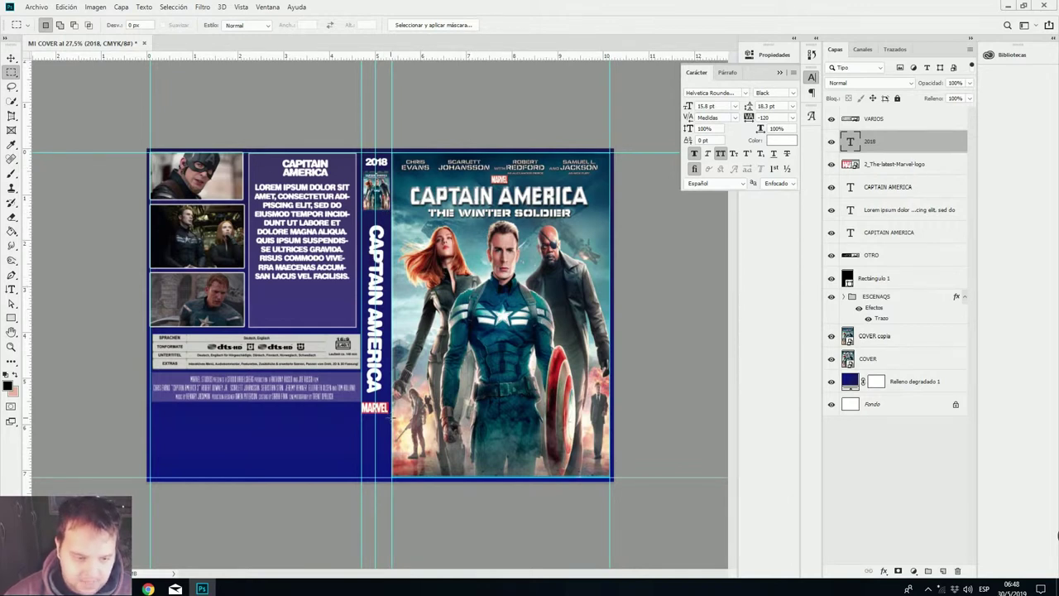
Embed the Blu-ray_Disc.svg.png logo and shrink it to fit centred at the foot of the spine.
click(36, 7)
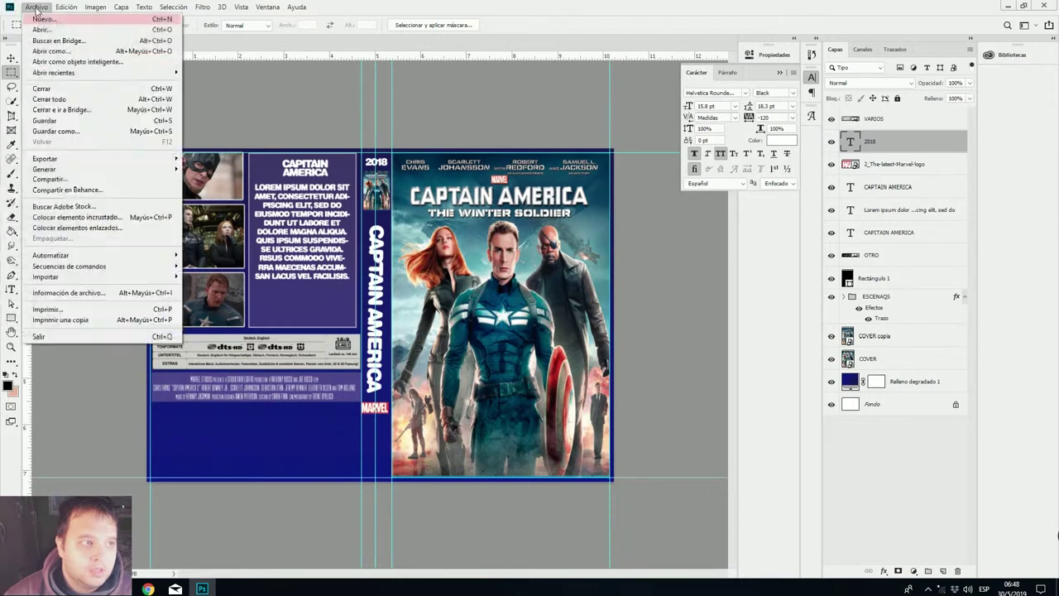
click(78, 217)
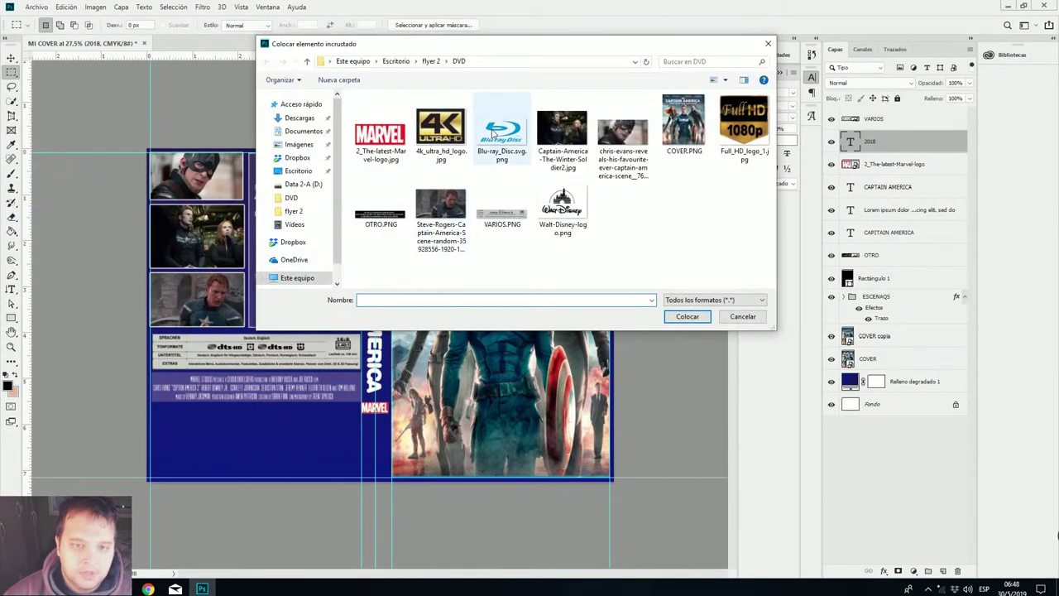
double_click(502, 131)
drag(612, 188, 232, 392)
drag(190, 432, 402, 461)
drag(447, 423, 376, 461)
key(m)
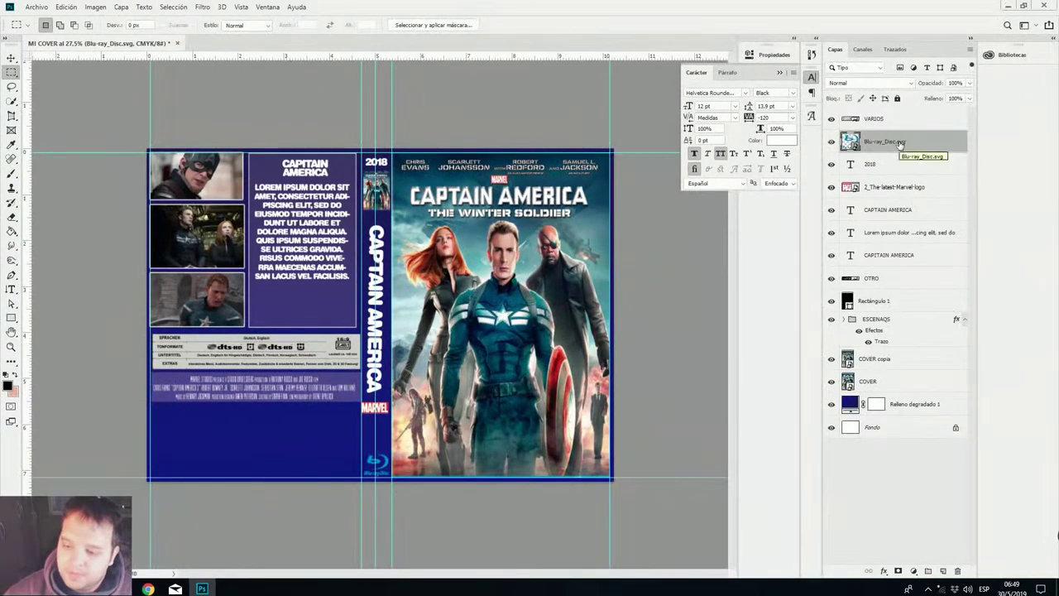
Clip a Levels adjustment to the Blu-ray logo and raise its black output level to the maximum to turn the logo white.
click(915, 571)
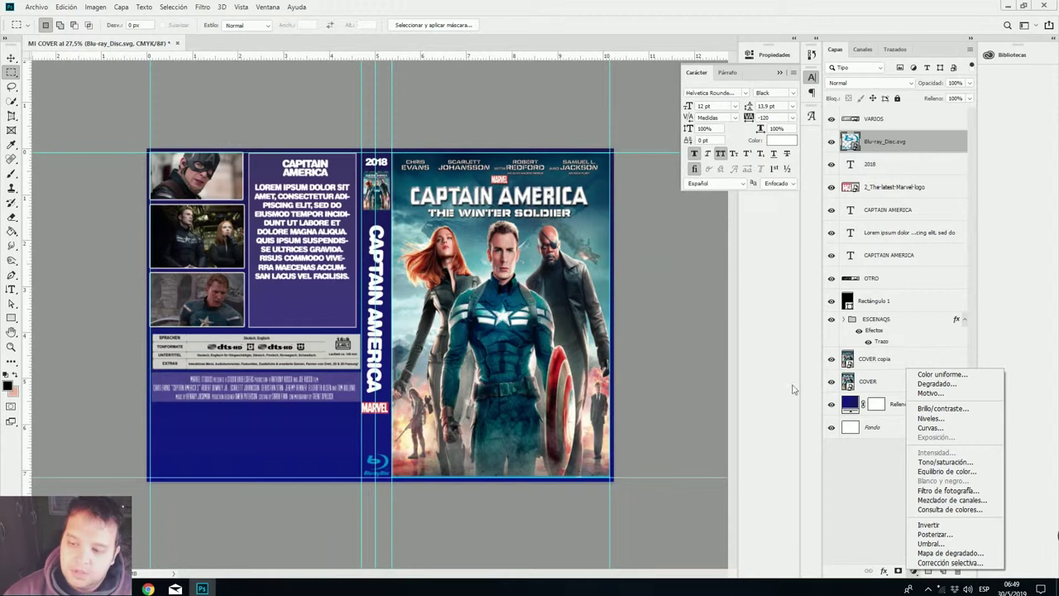
click(960, 420)
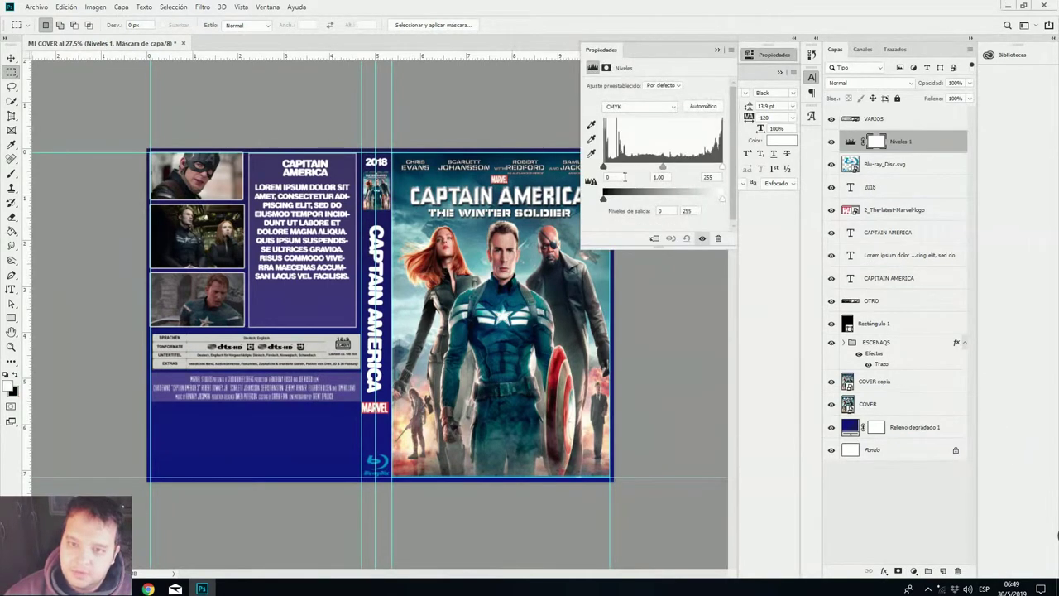
drag(722, 167, 759, 170)
click(655, 238)
drag(723, 168, 722, 200)
drag(606, 199, 748, 200)
click(718, 50)
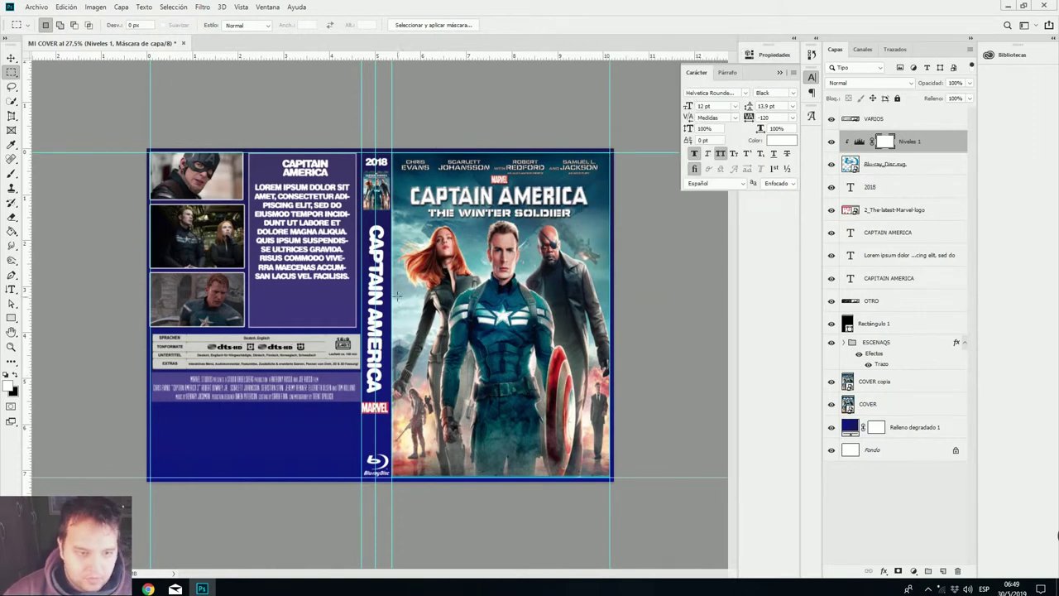
Fine-tune the positions of the spine title and the Marvel logo below it.
click(9, 58)
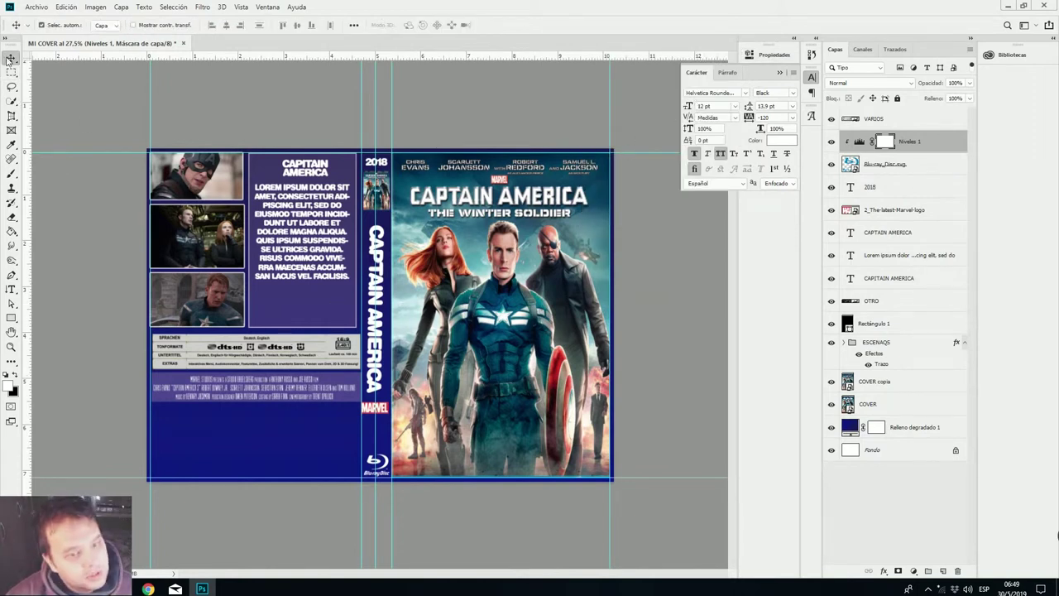
click(383, 272)
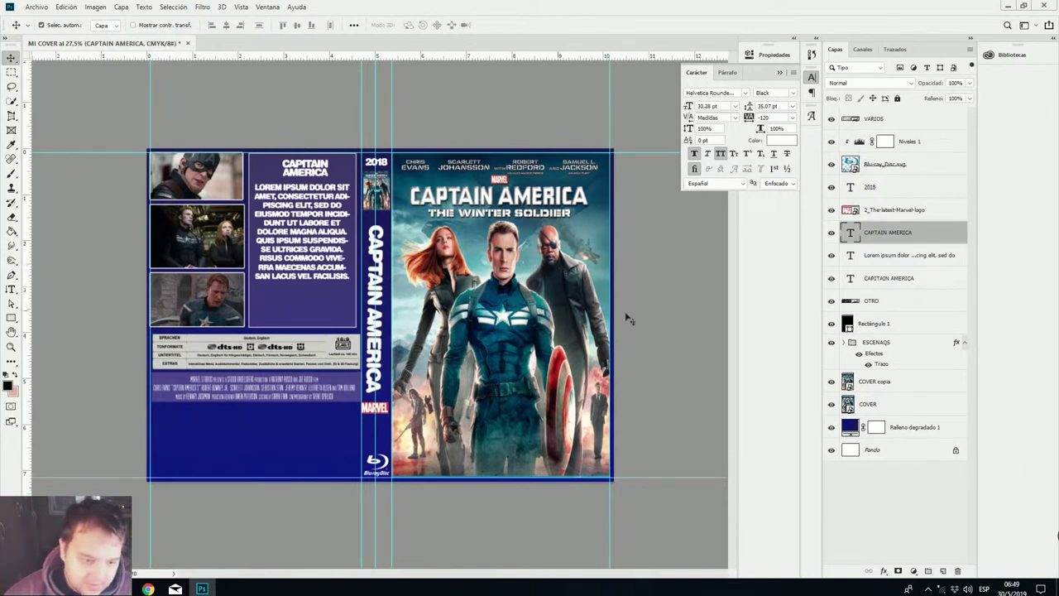
click(376, 408)
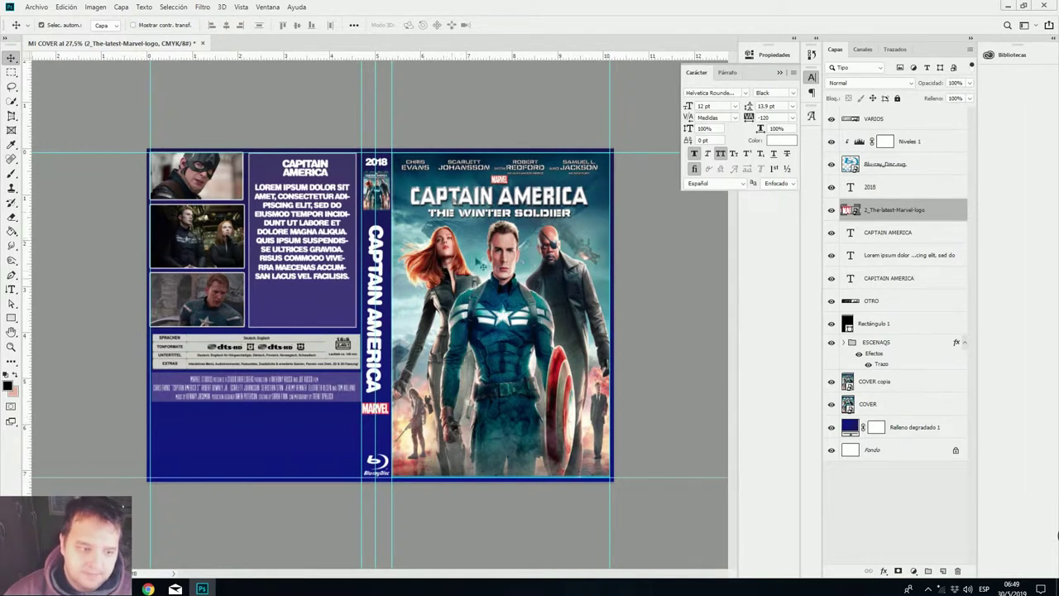
Embed the Full_HD_logo_1 image and shrink it into the lower-left corner of the back cover.
click(36, 7)
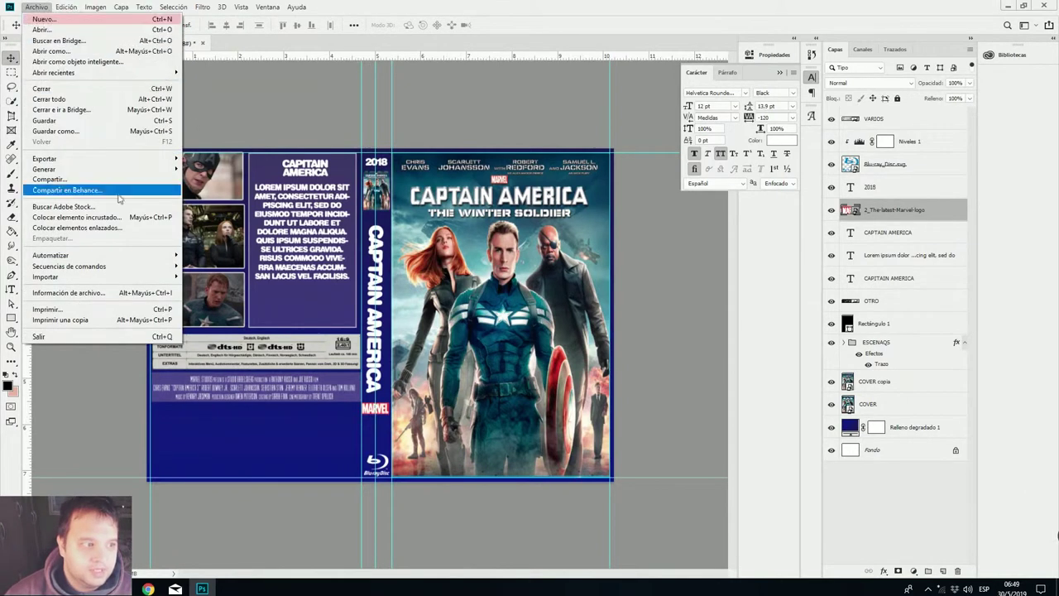
click(129, 218)
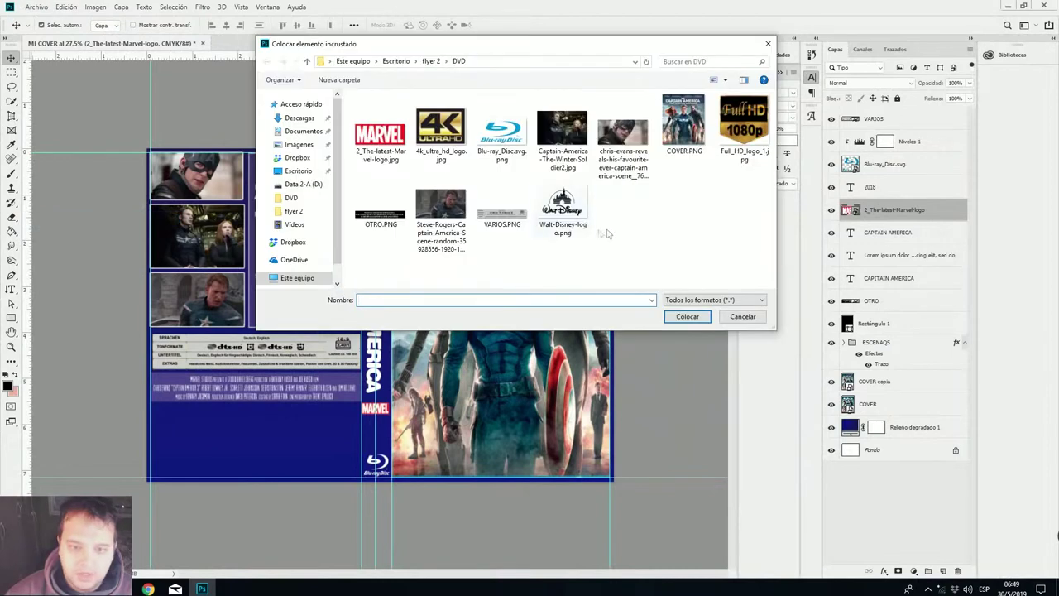
double_click(742, 128)
drag(547, 151, 192, 440)
key(Return)
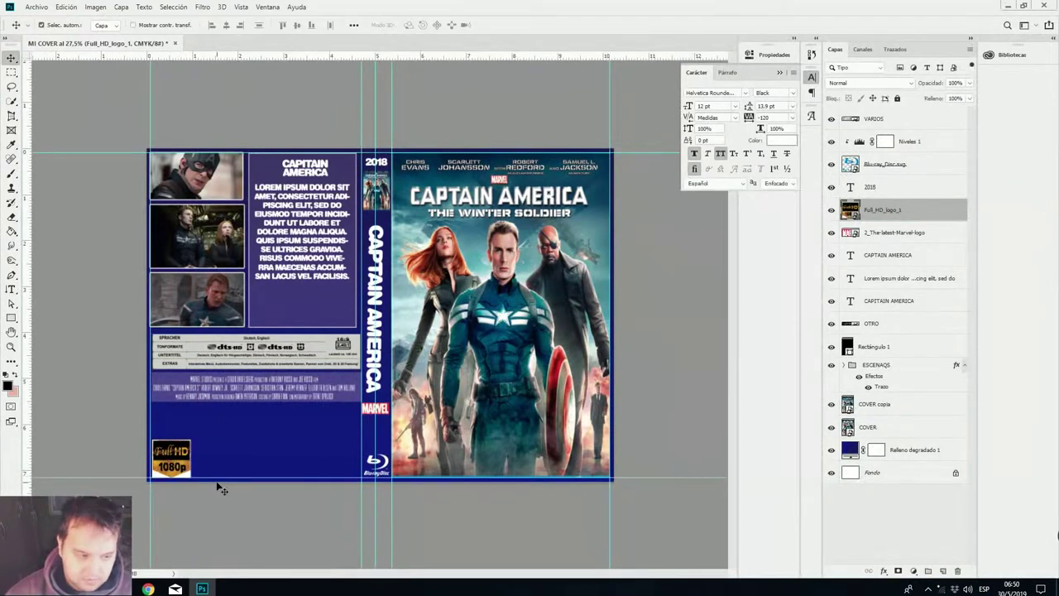
Embed the Walt-Disney-logo image and shrink it to fit beside the Full HD logo on the back cover.
key(ctrl+shift+p)
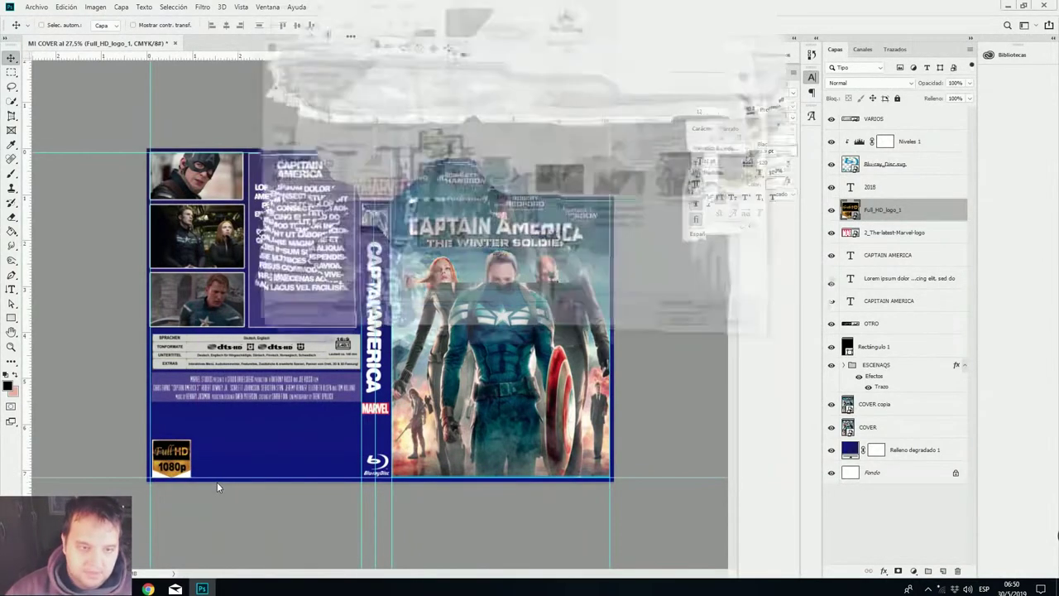
double_click(563, 207)
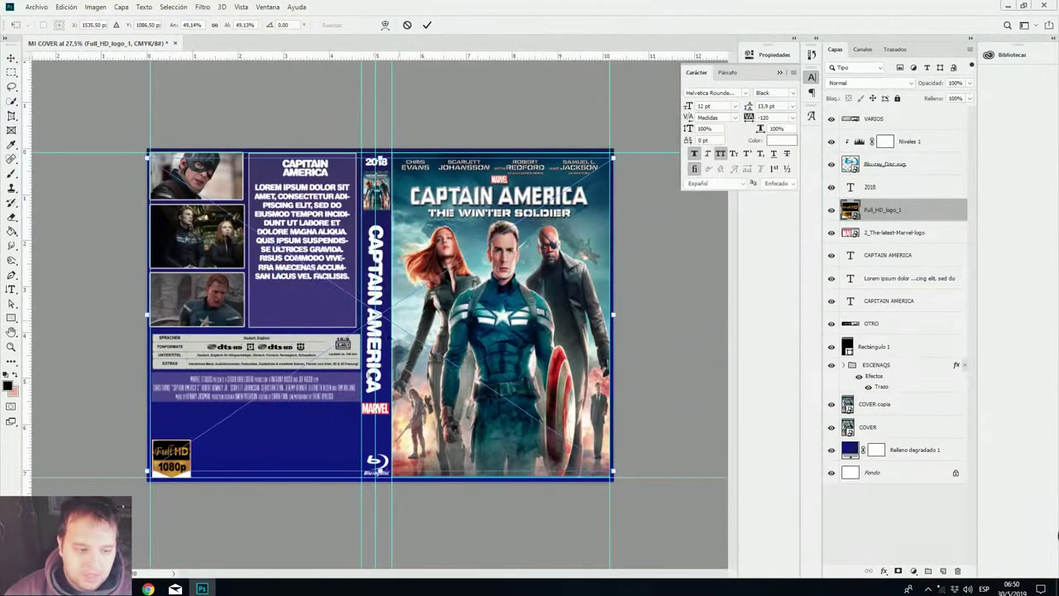
drag(614, 156, 217, 473)
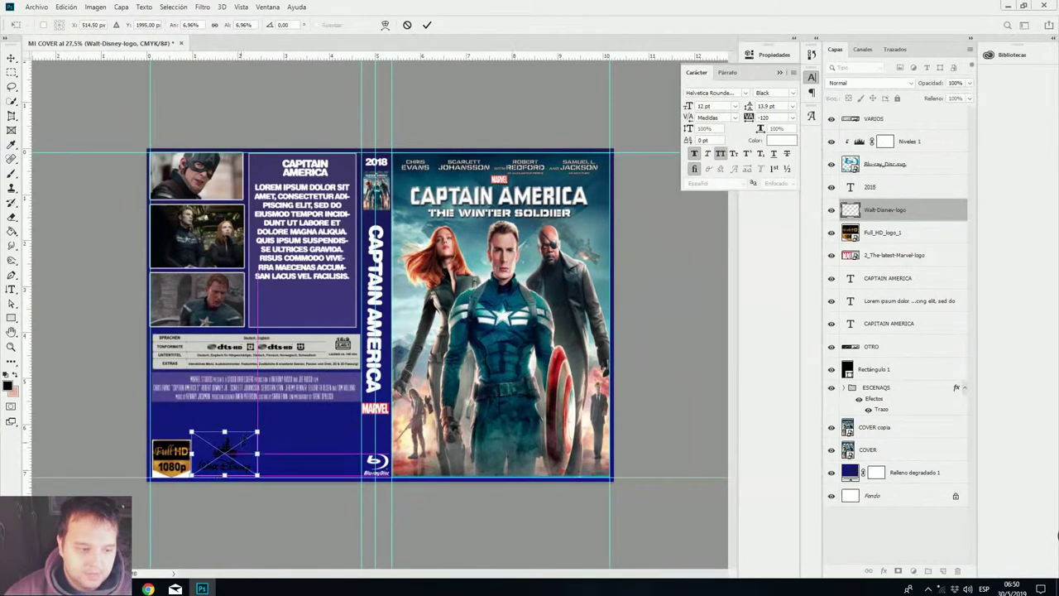
drag(257, 431, 257, 436)
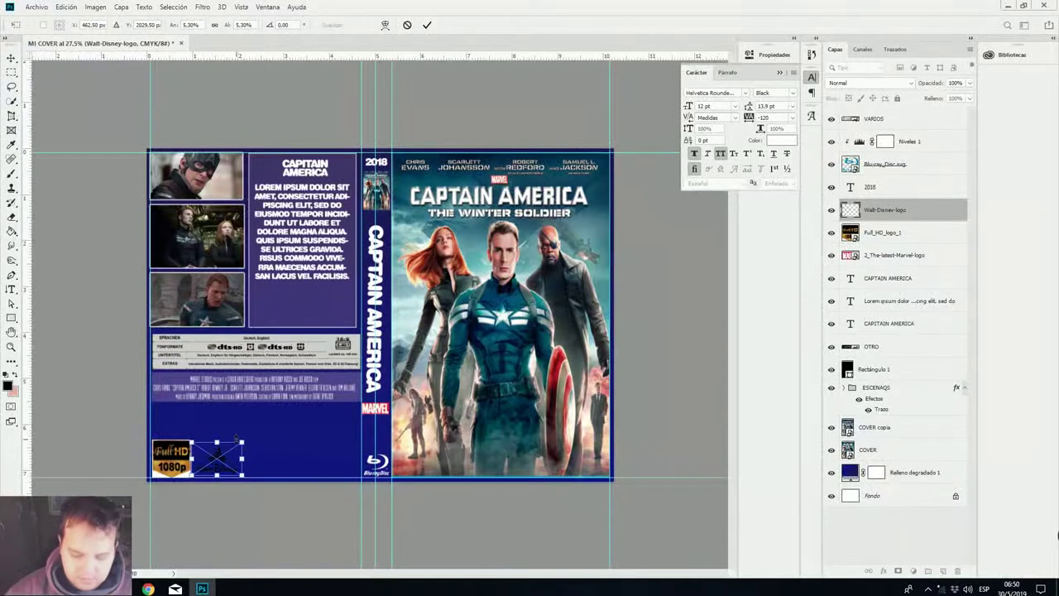
key(Return)
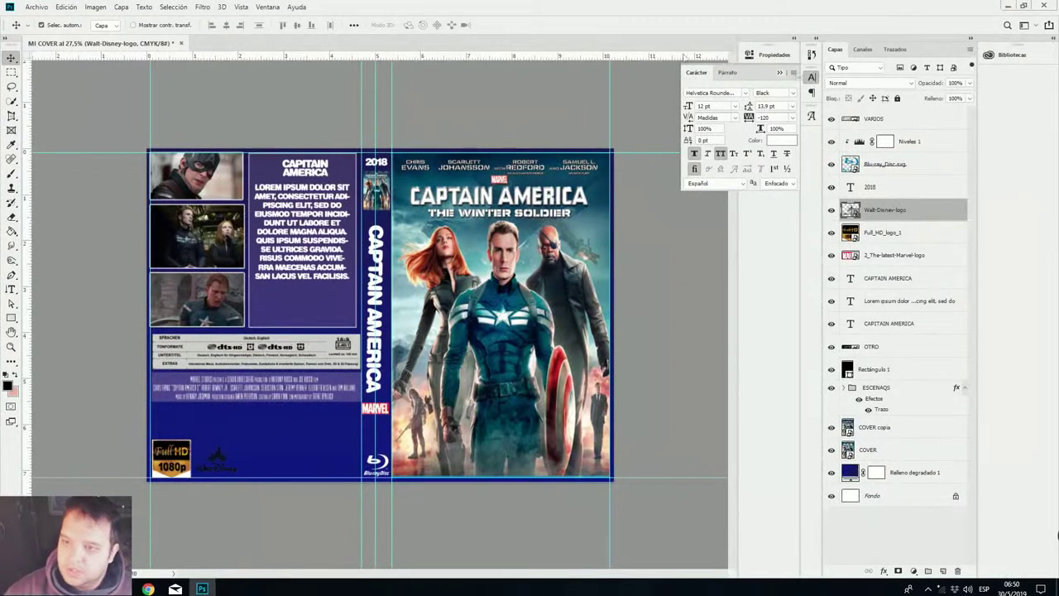
Clip a Levels adjustment to the Walt Disney logo and raise its black output level to turn the logo white.
right_click(890, 210)
click(933, 224)
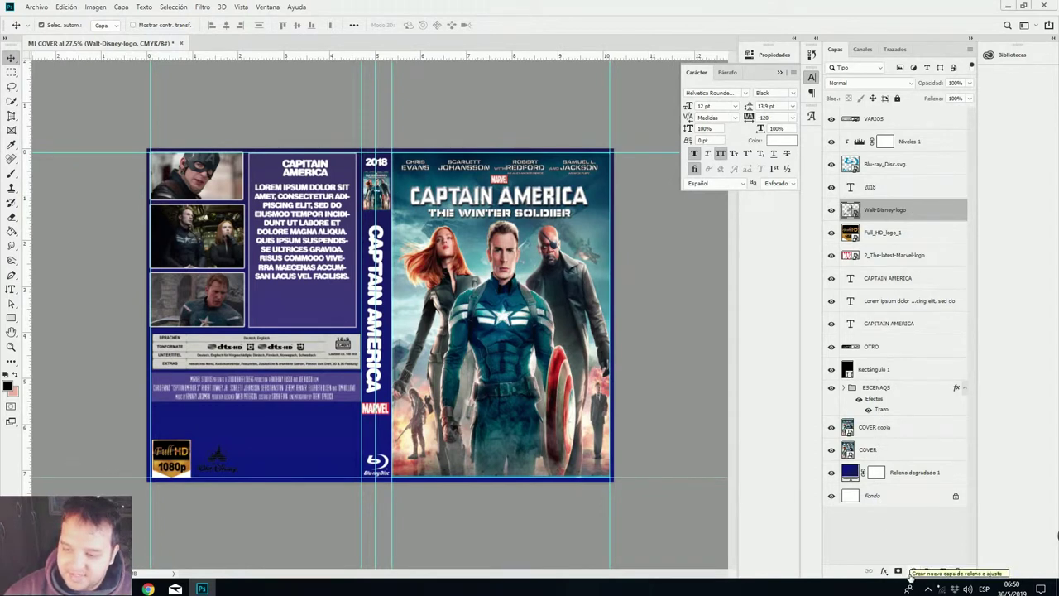
click(912, 573)
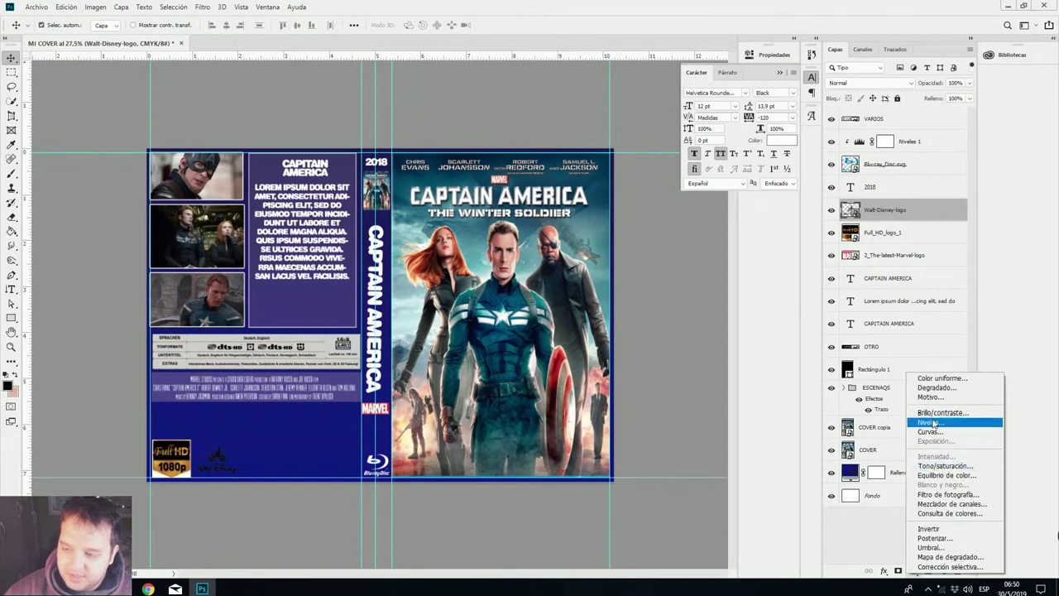
click(912, 420)
drag(607, 199, 720, 200)
click(655, 239)
click(717, 51)
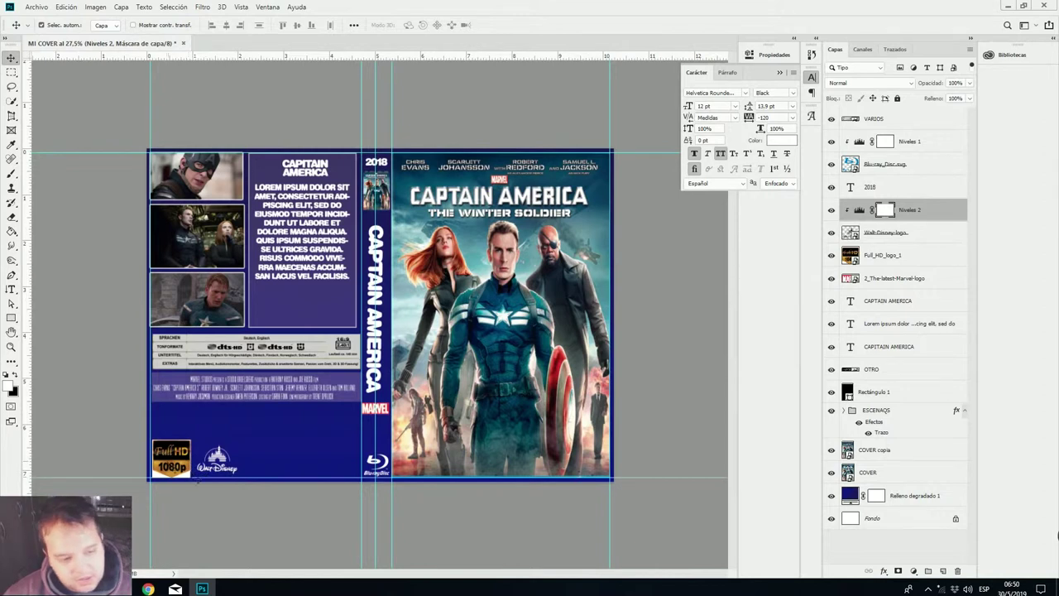
Select the white lower corners of the Full HD logo, rasterize its layer and delete them.
click(188, 464)
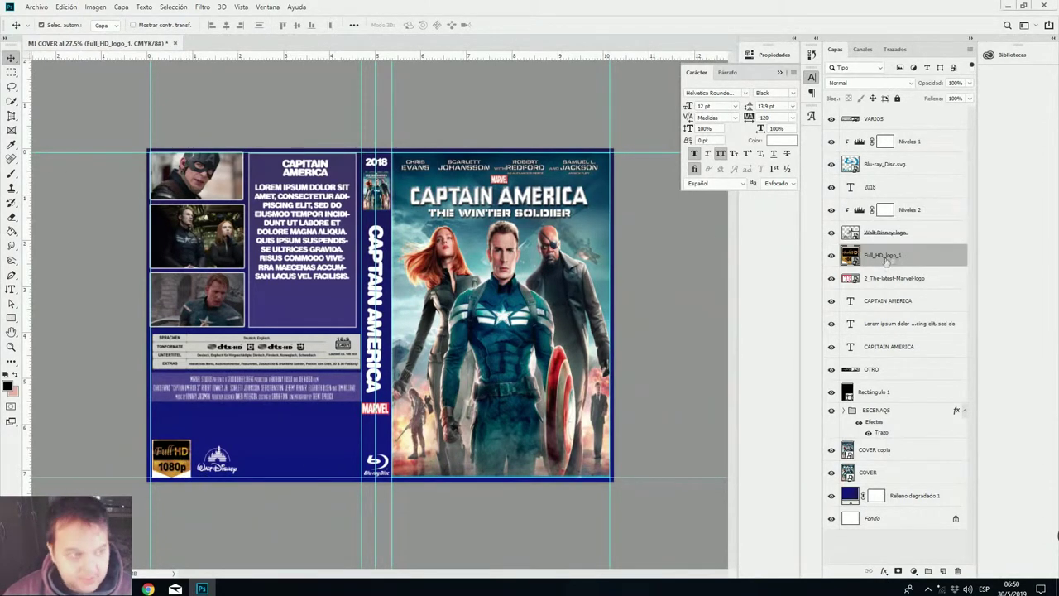
click(11, 102)
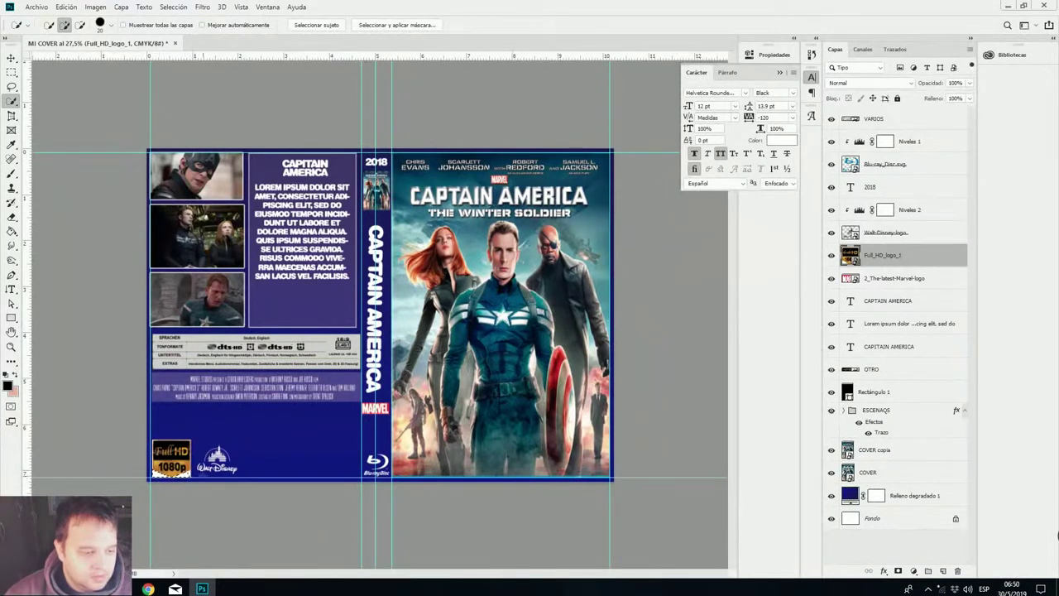
click(310, 449)
key(Return)
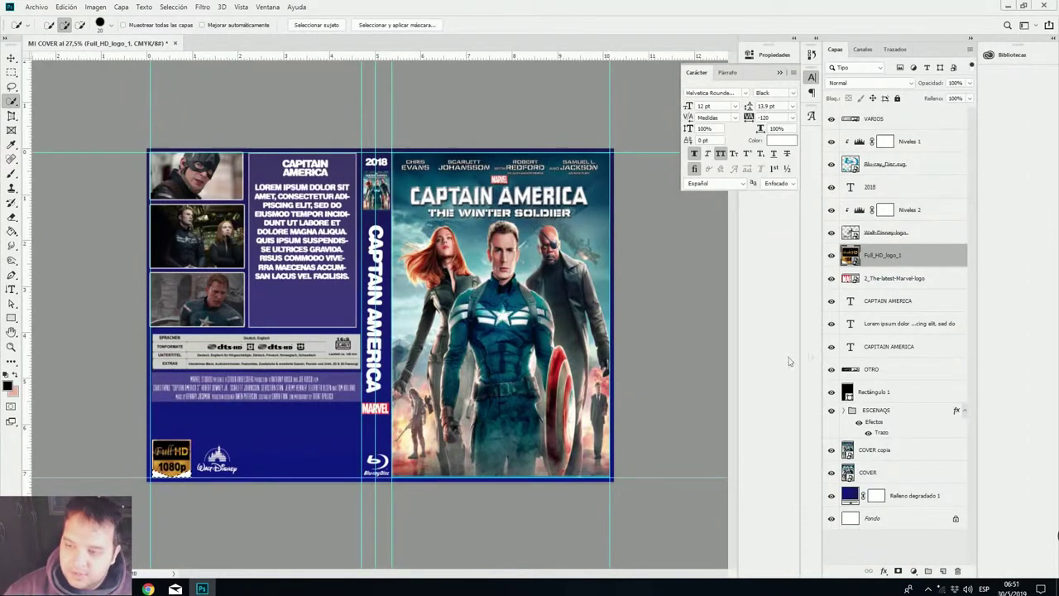
right_click(883, 259)
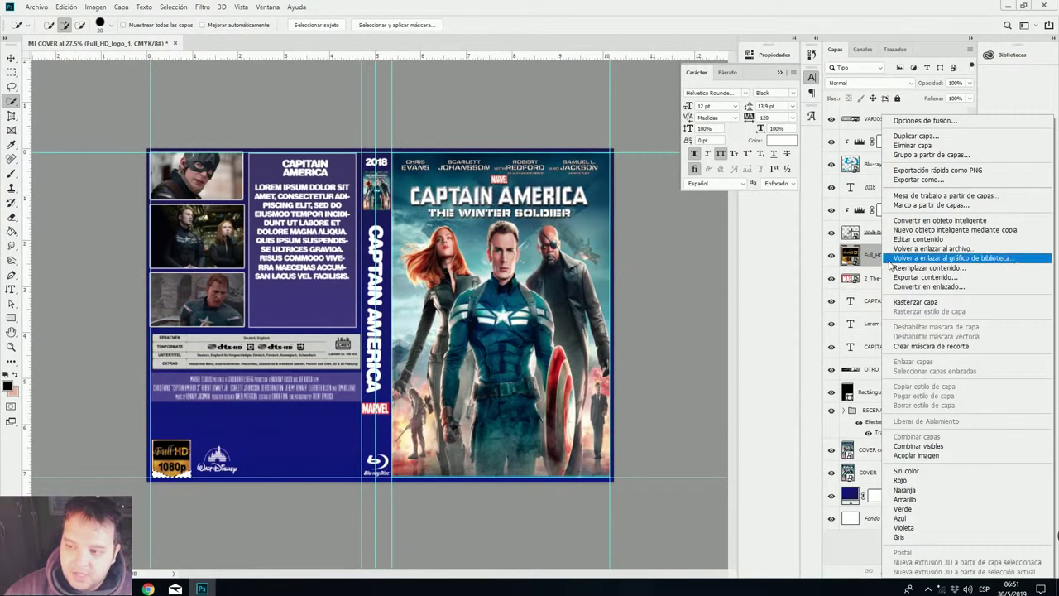
click(919, 302)
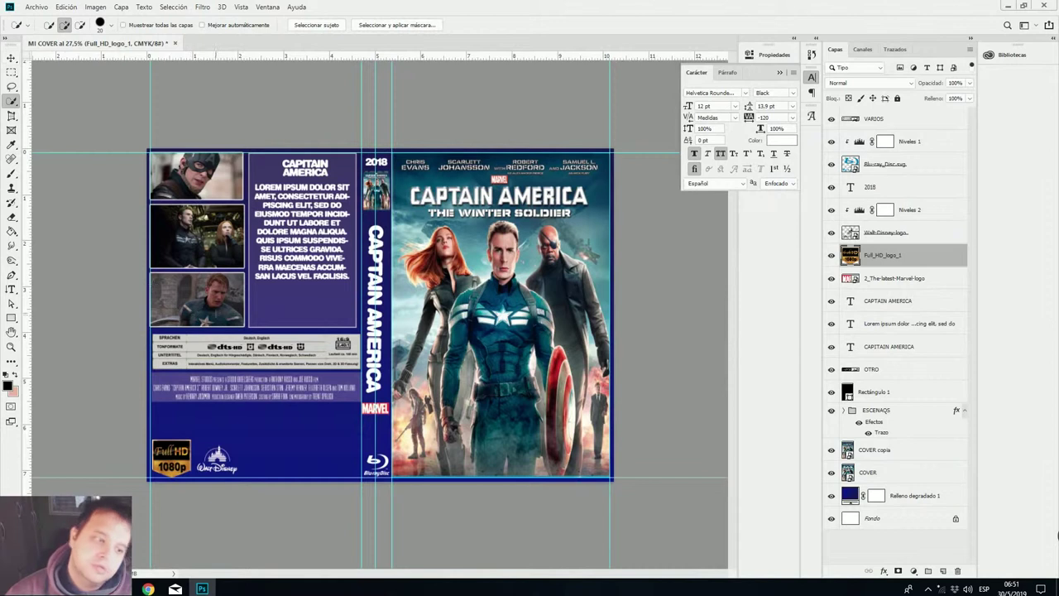
Embed the 4k_ultra_hd_logo image and shrink it to fit in the back cover's logo row, right of the Disney logo.
click(35, 8)
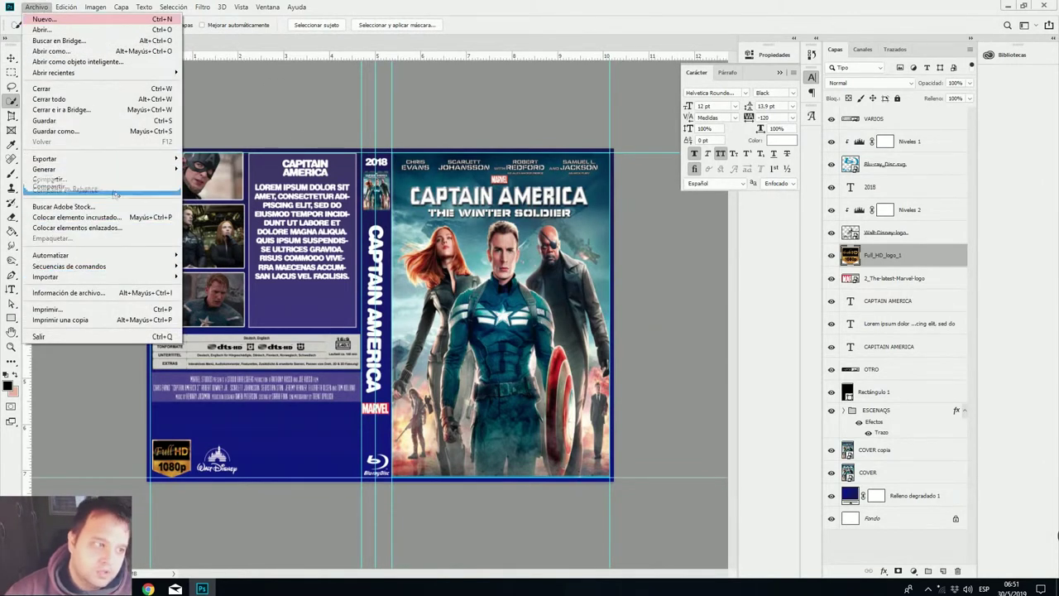
click(76, 217)
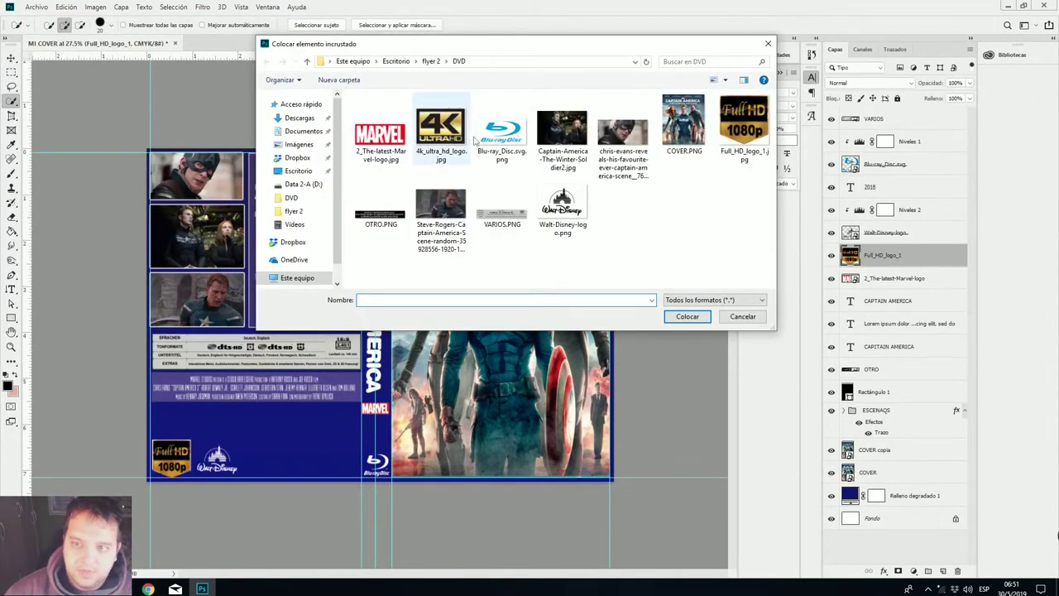
double_click(440, 131)
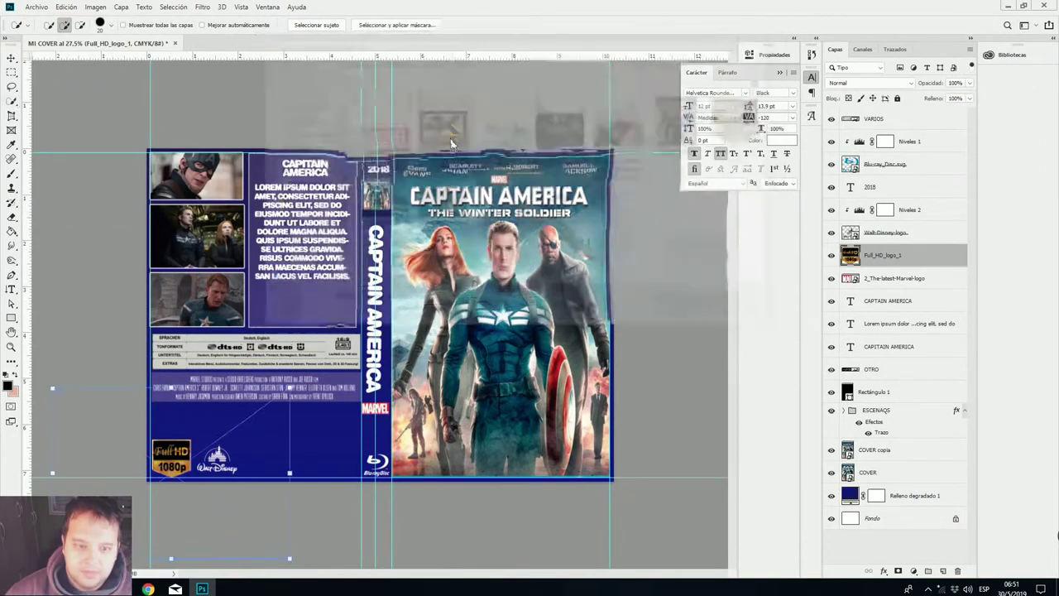
drag(256, 423, 388, 338)
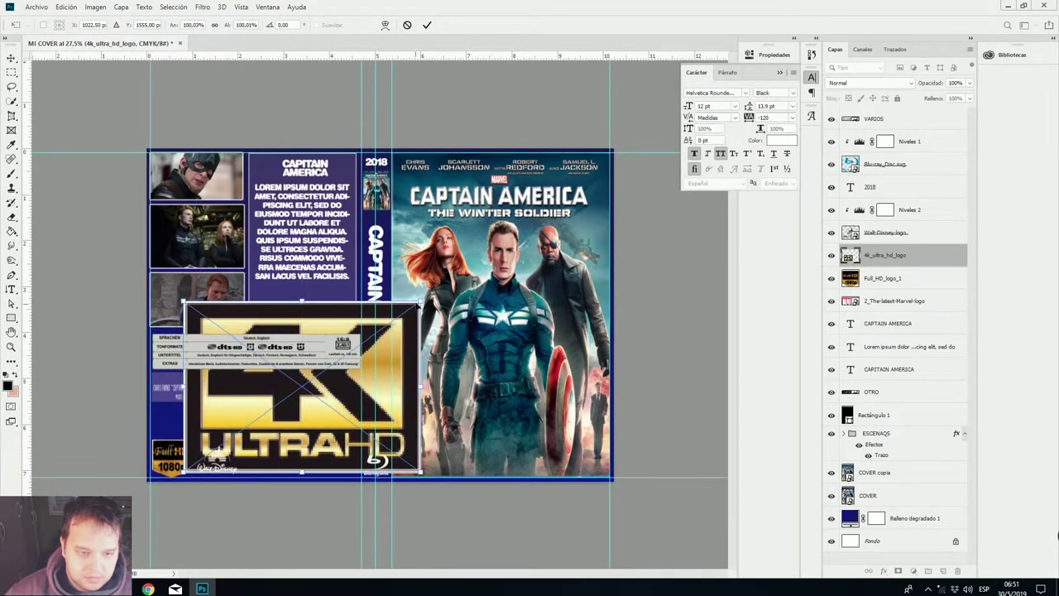
drag(418, 299, 286, 445)
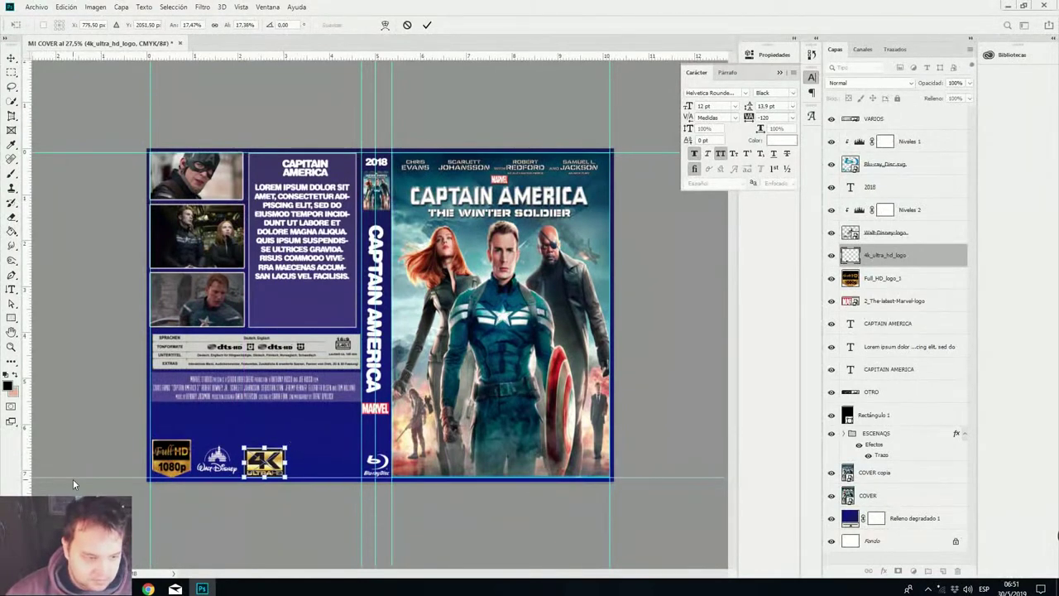
mouse_move(287, 445)
mouse_down()
mouse_move(306, 429)
mouse_move(291, 452)
mouse_move(229, 455)
mouse_move(246, 478)
mouse_move(287, 450)
mouse_up()
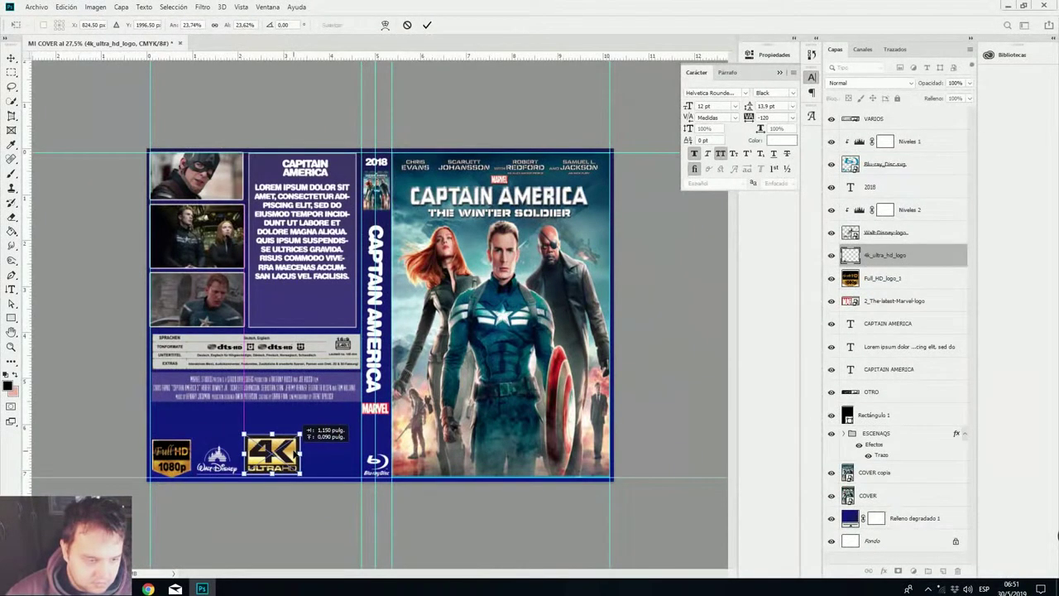
key(Return)
Move the Disney logo toward the spine, place the 4K logo beside the Full HD logo and shrink it to similar height.
key(w)
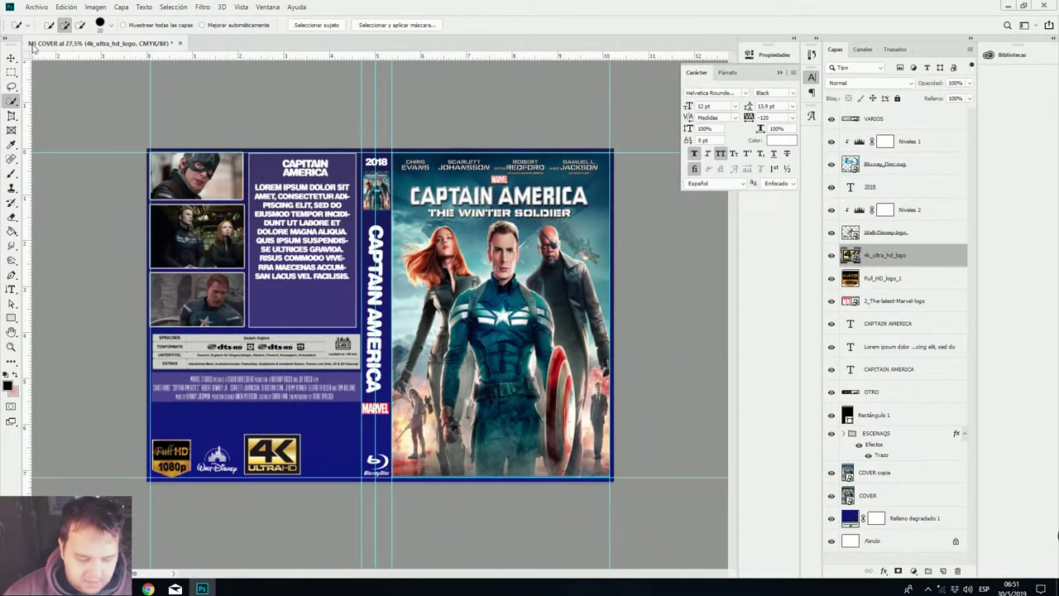
key(v)
mouse_move(218, 462)
mouse_down()
mouse_move(330, 462)
mouse_move(229, 457)
mouse_up()
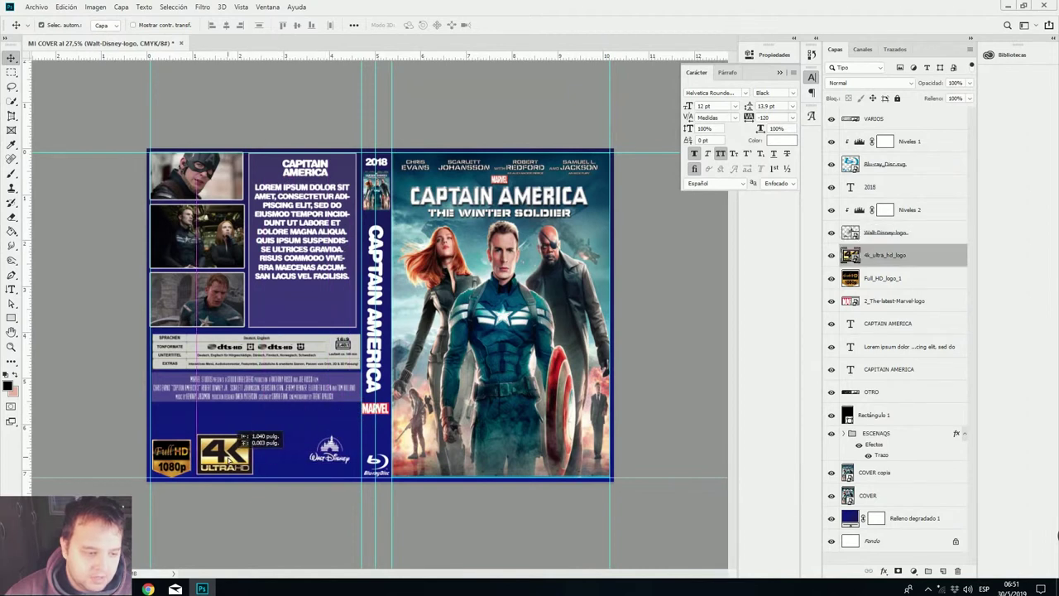
key(ctrl+t)
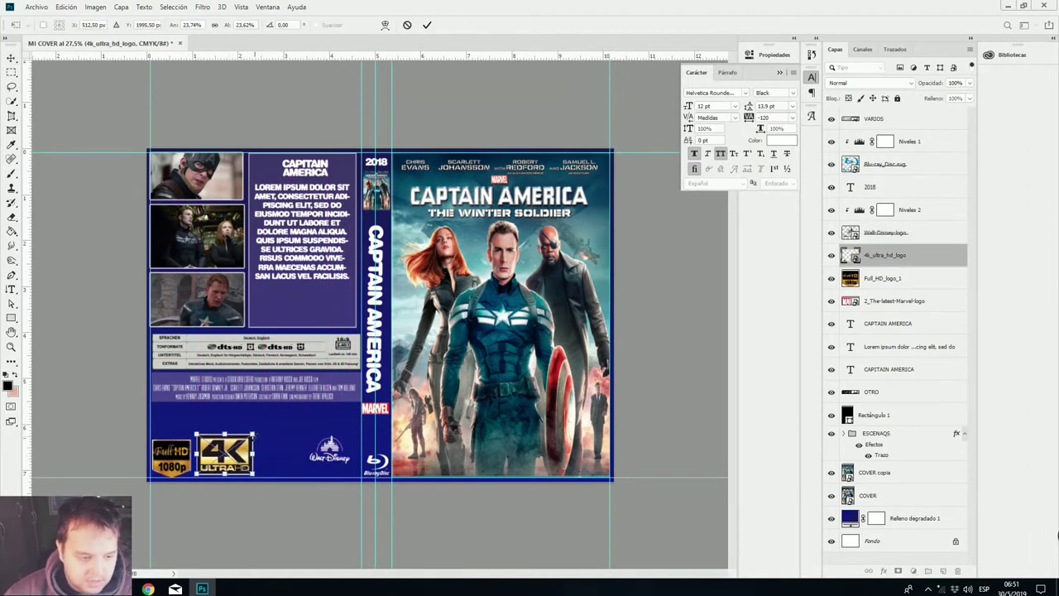
drag(254, 432, 243, 439)
key(Return)
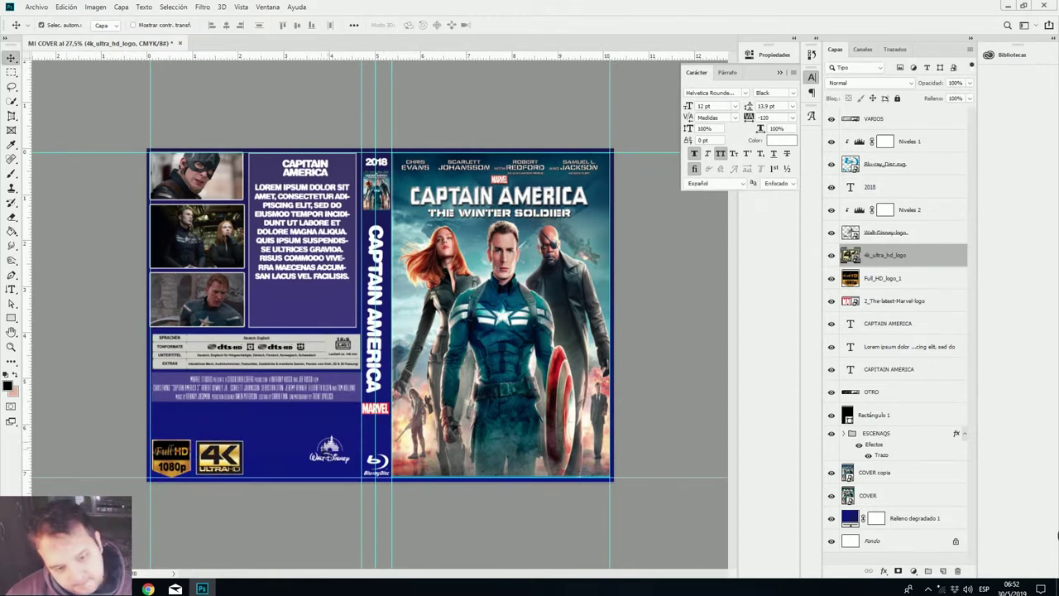
Duplicate the spine's Blu-ray logo and place the copy, slightly enlarged, right of the 4K logo on the back cover.
click(389, 469)
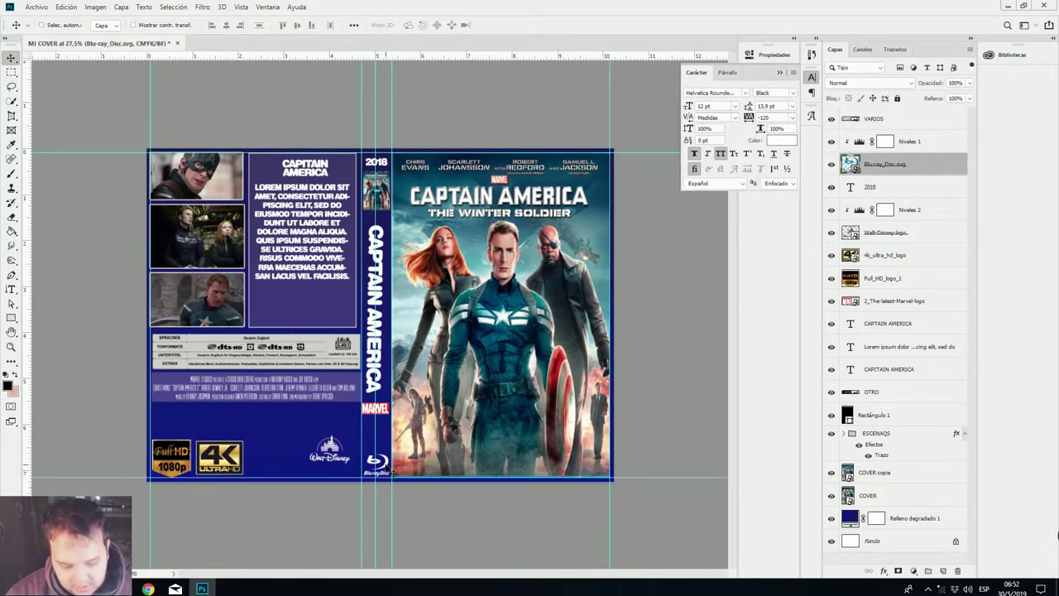
key(ctrl+j)
key(ctrl+t)
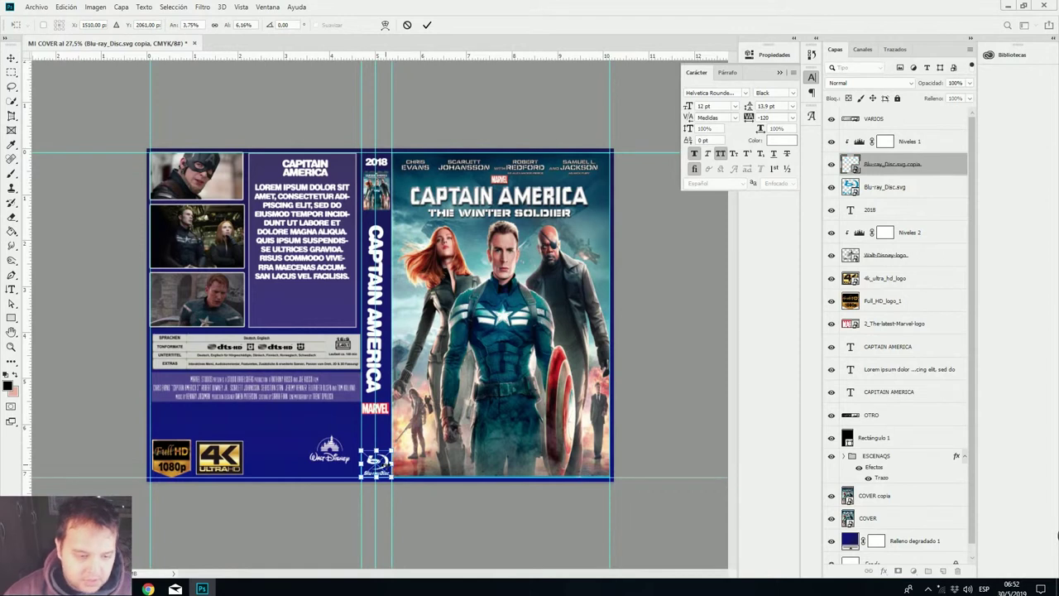
drag(381, 459, 288, 439)
key(Return)
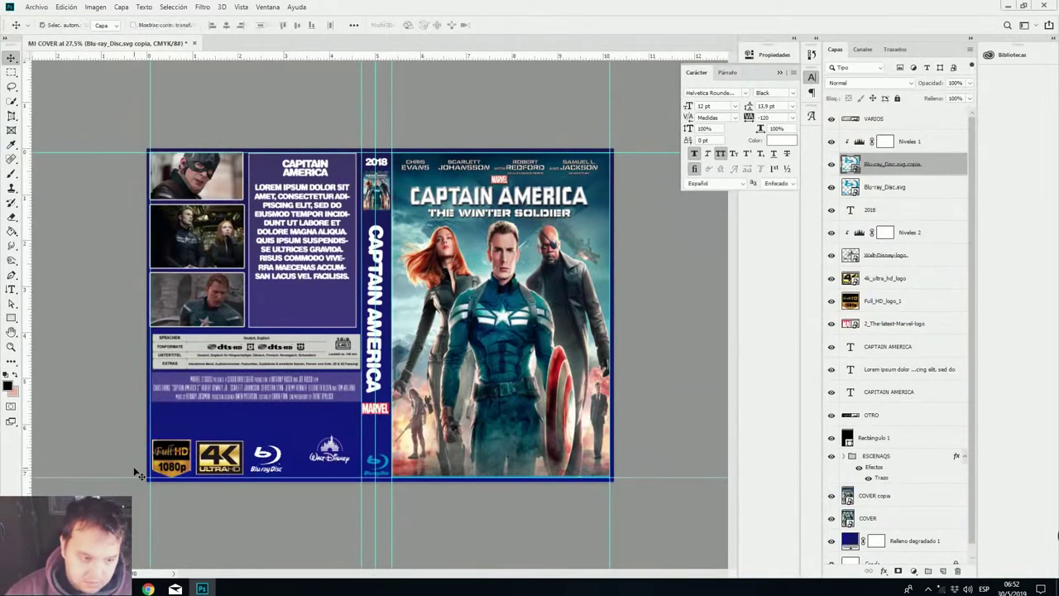
Move the Disney logo beside the back cover's Blu-ray logo and resize it to complete the logo row.
mouse_move(335, 452)
mouse_down()
mouse_move(313, 453)
mouse_move(340, 438)
mouse_move(331, 433)
mouse_up()
key(ctrl+t)
key(Return)
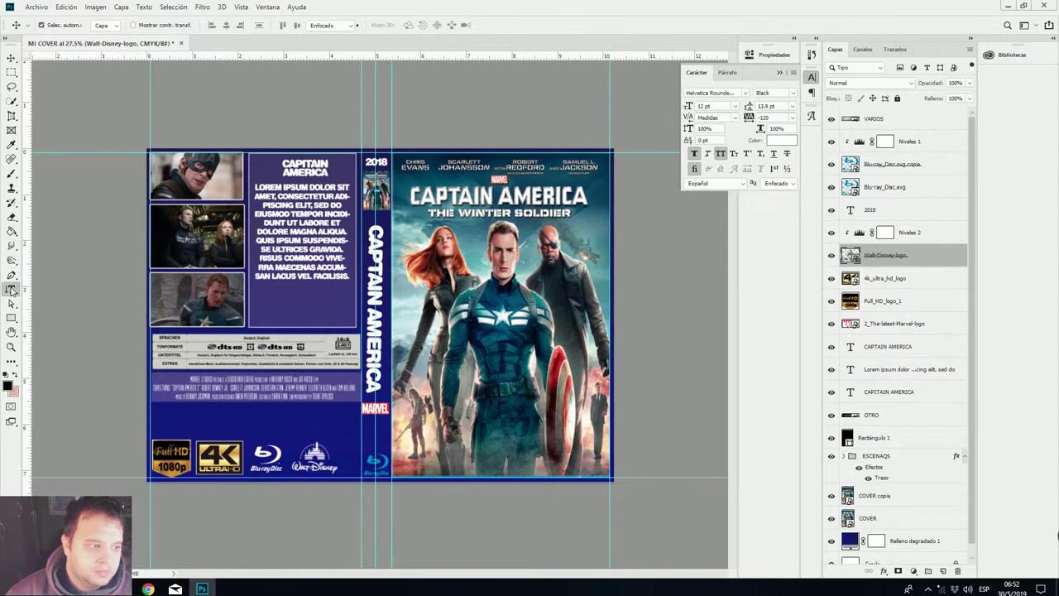
Open the back cover's Lorem ipsum synopsis for editing and align its text to the left.
click(11, 289)
click(54, 289)
right_click(292, 228)
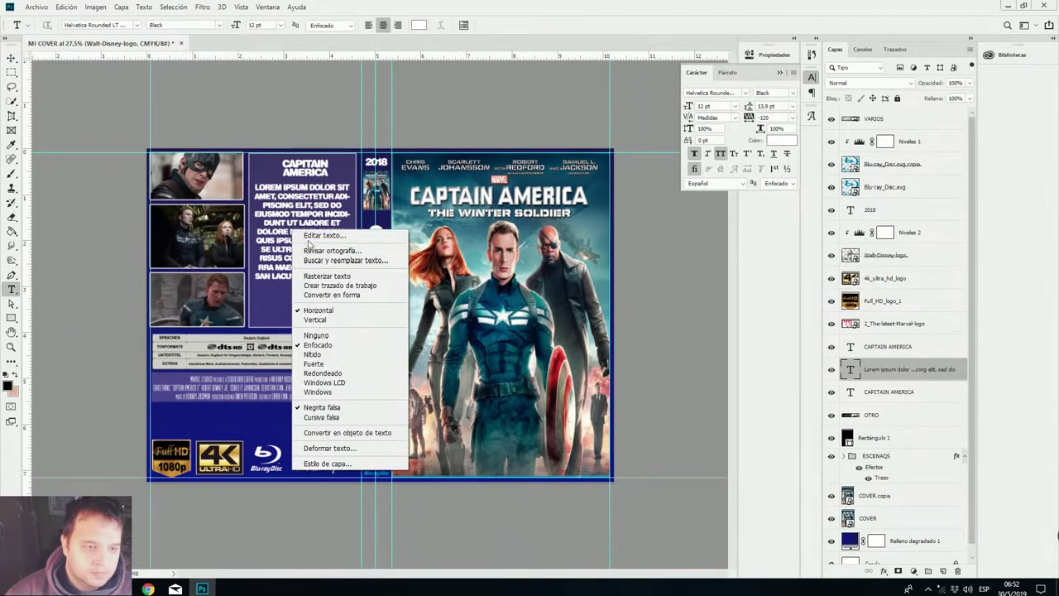
click(346, 241)
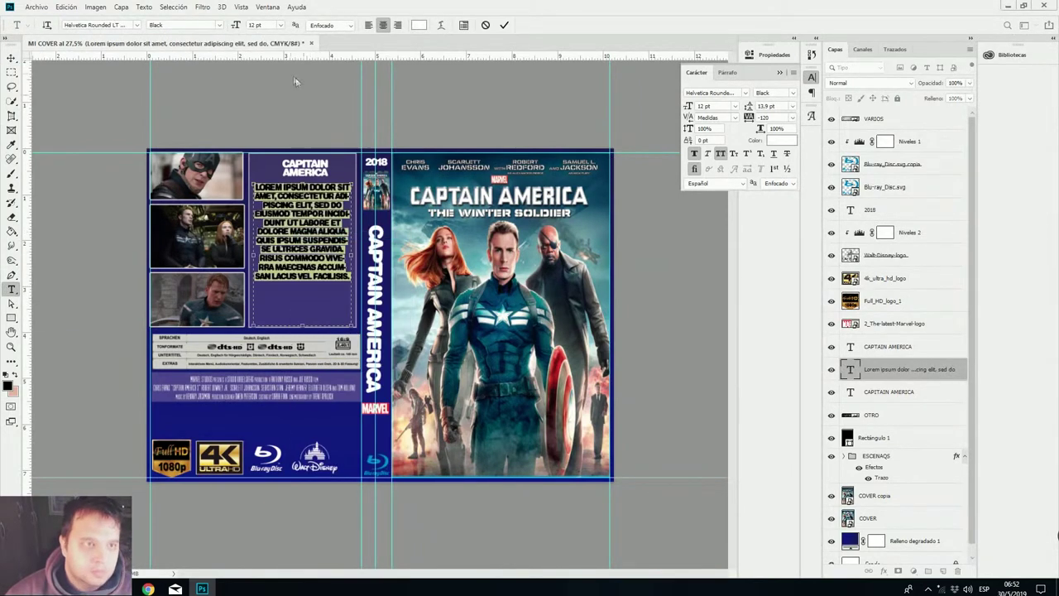
click(369, 26)
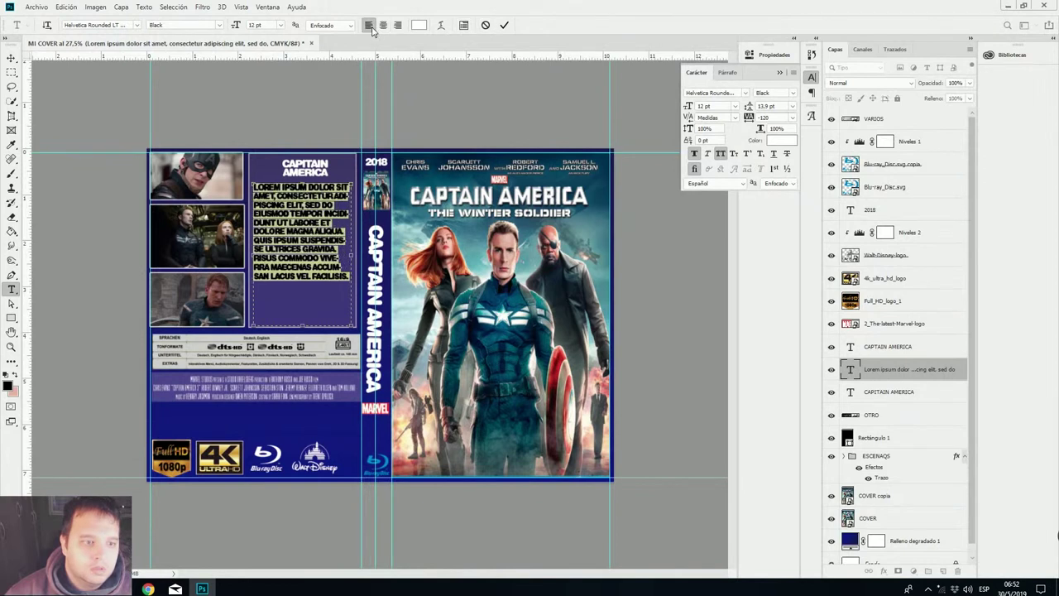
Extend the synopsis with repeated D and S filler letters until the text box is filled.
click(325, 256)
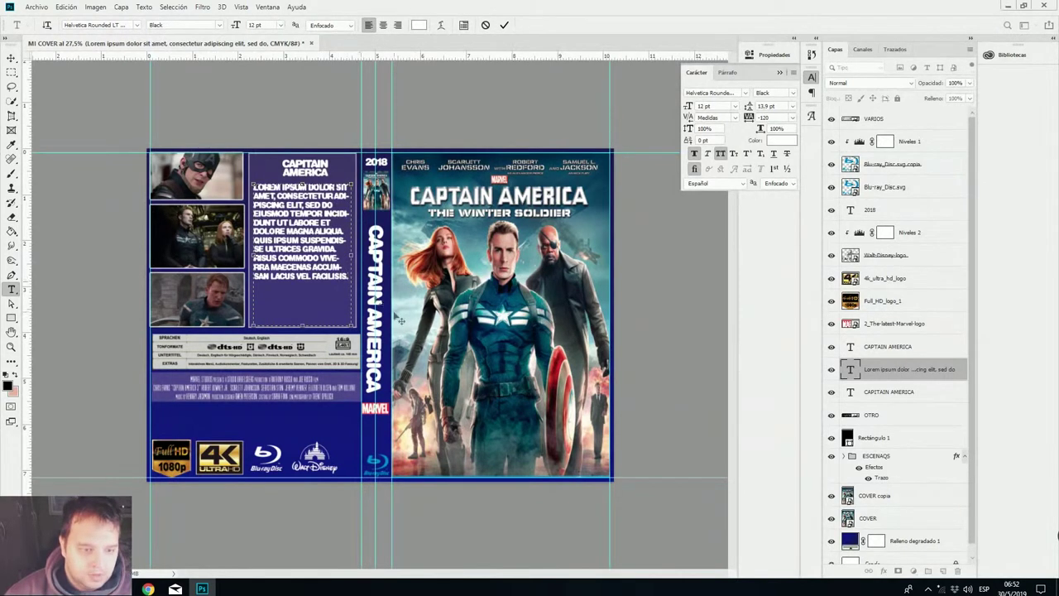
text(dddddd)
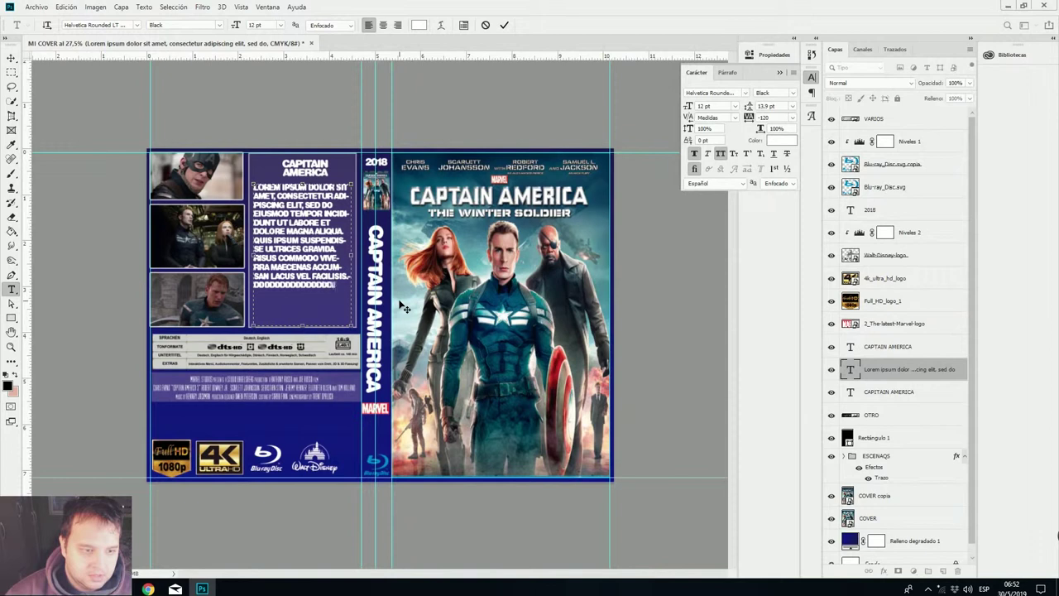
text(ddddd)
text(DDDDDDDDDD)
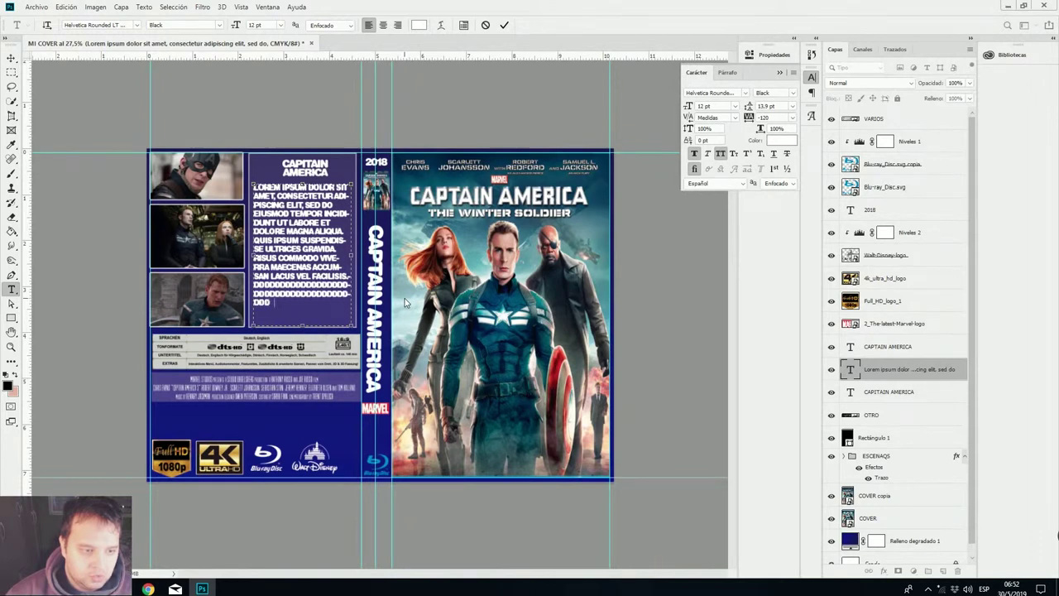
text(SSSSSSSSSSSSS)
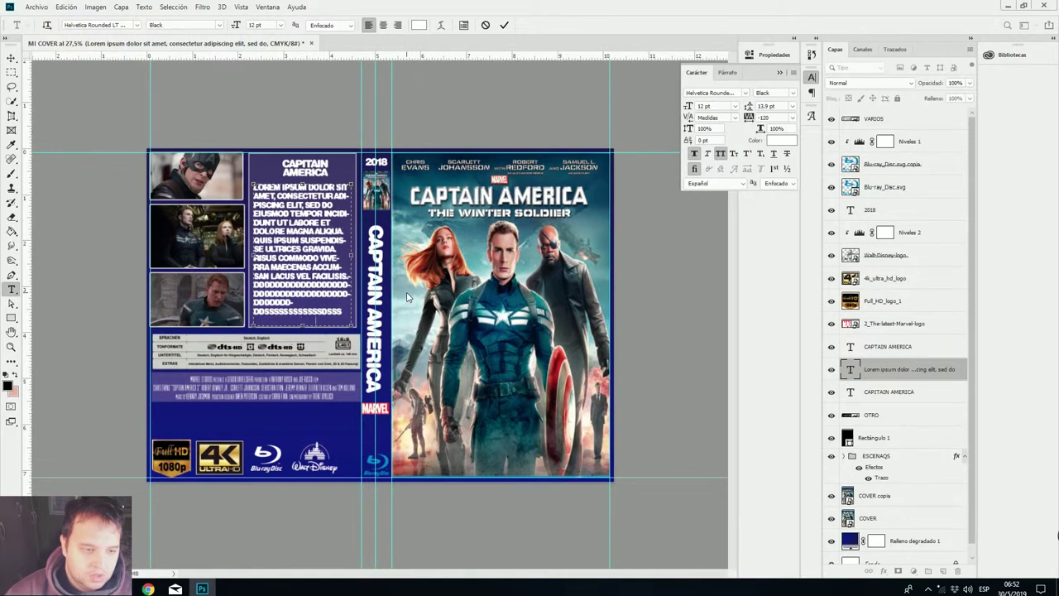
text(DSSSSSSSSSSSSSSSS)
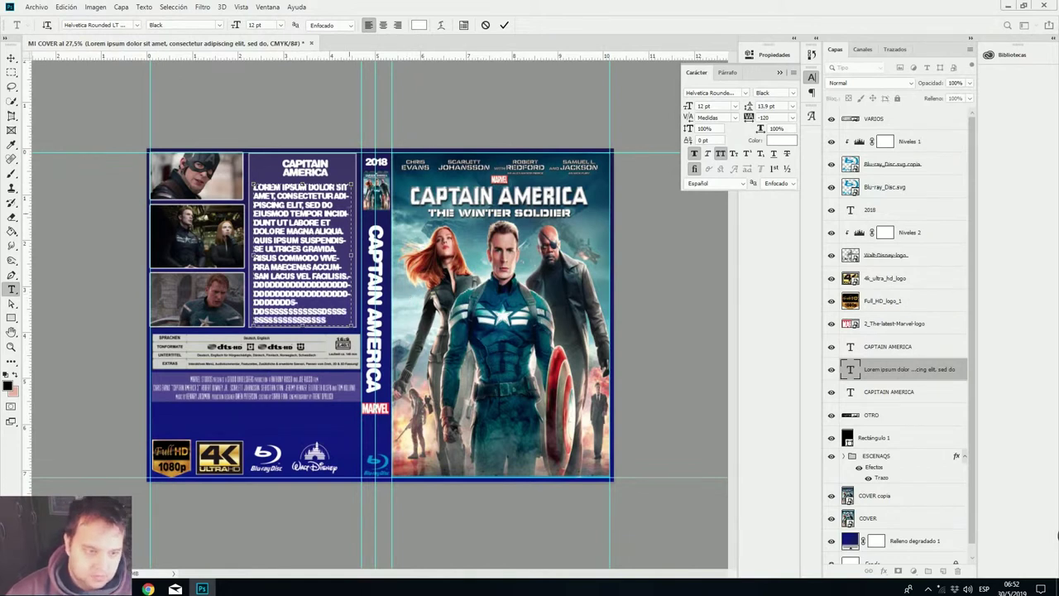
Add the last S and D filler letters to complete the closing lines of the back cover's synopsis.
text(SSSSS)
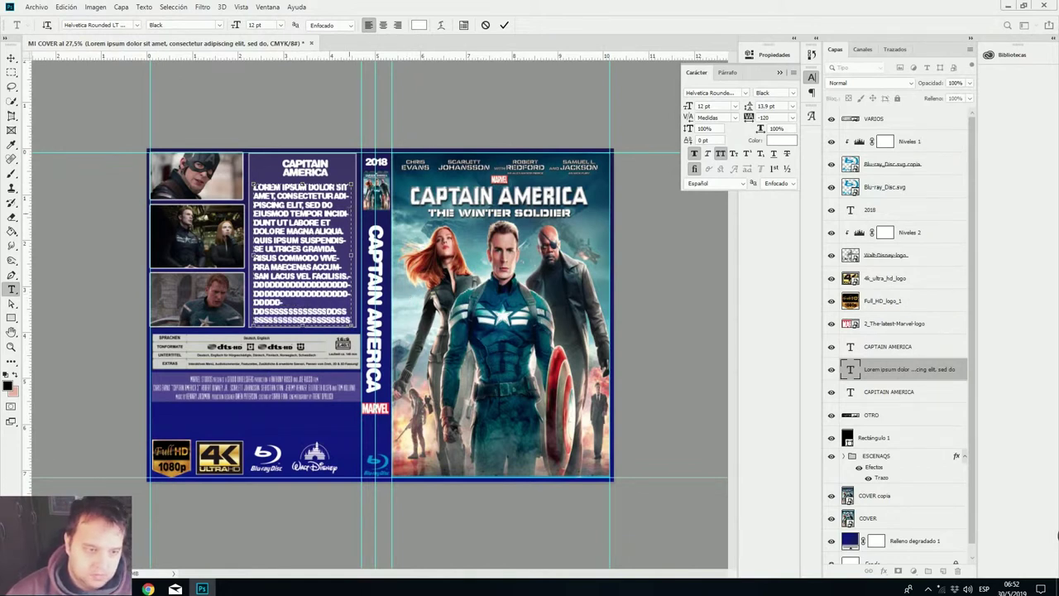
text(DD)
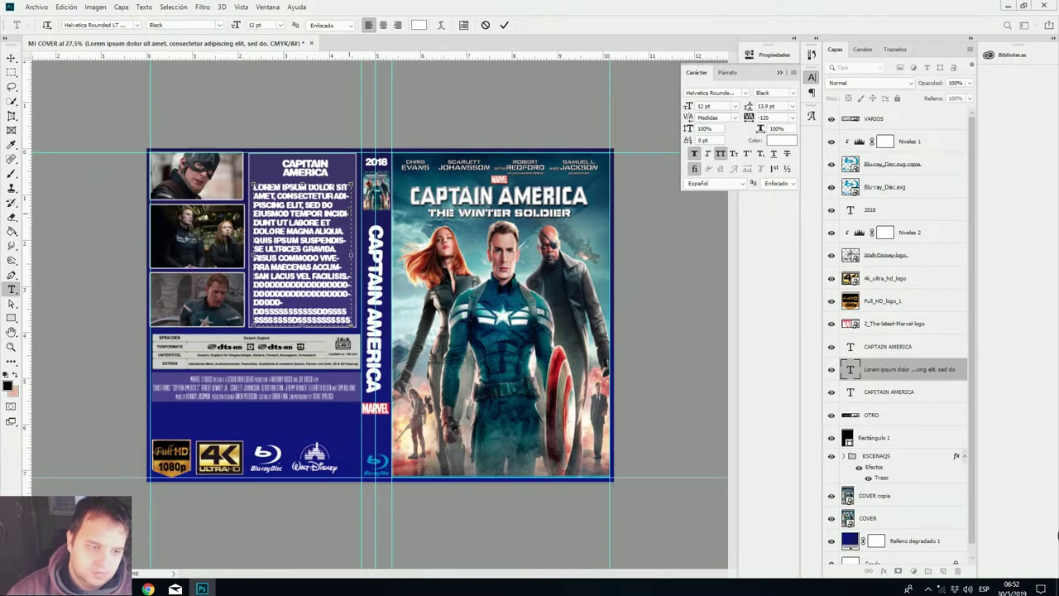
text(DDDDDDDD)
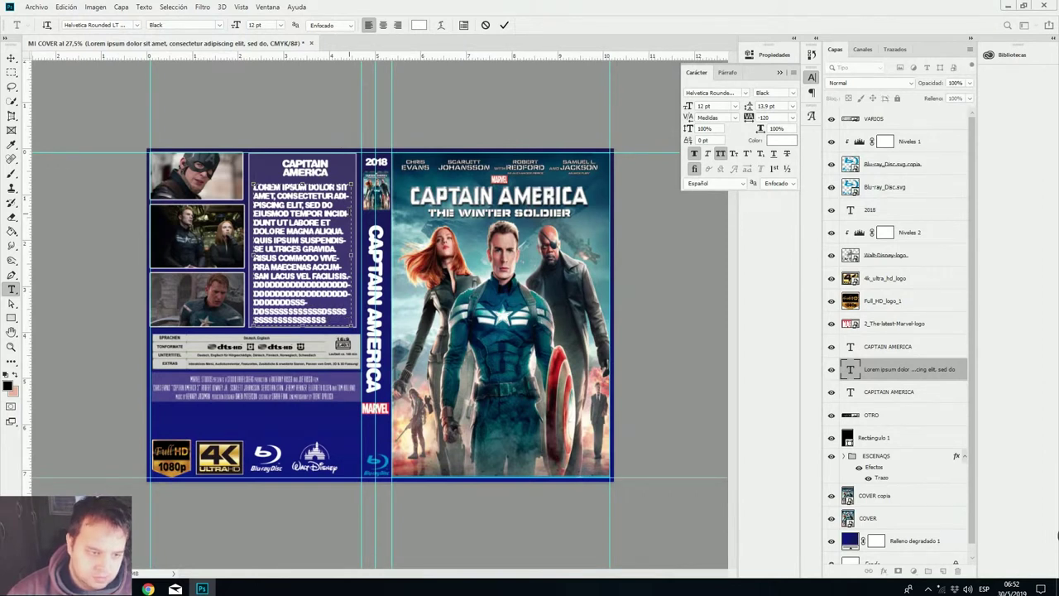
Change the font of the entire back-cover synopsis to Arial and finish editing the text.
triple_click(313, 240)
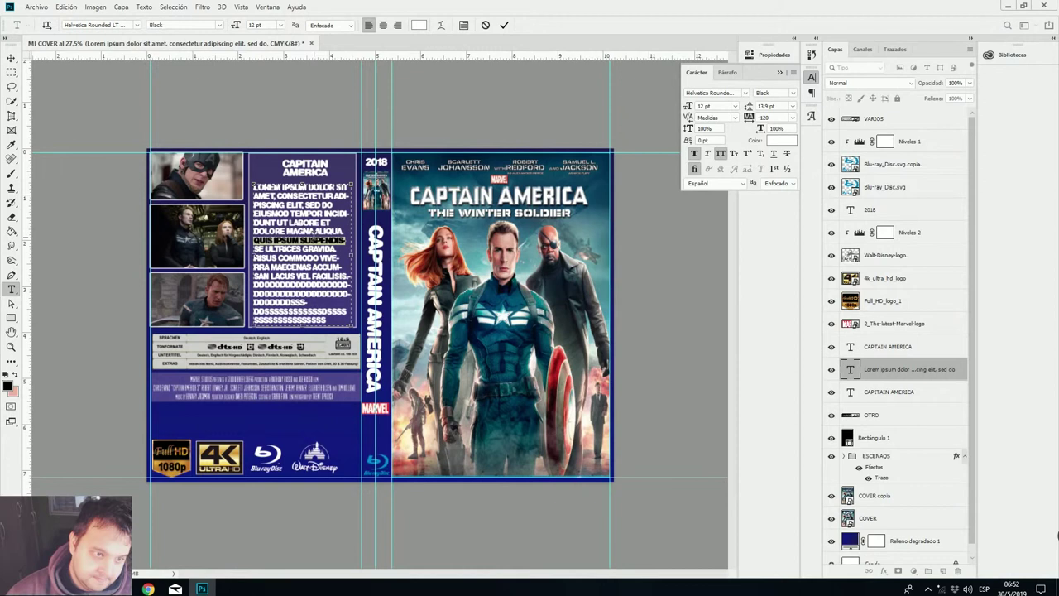
click(314, 239)
click(282, 24)
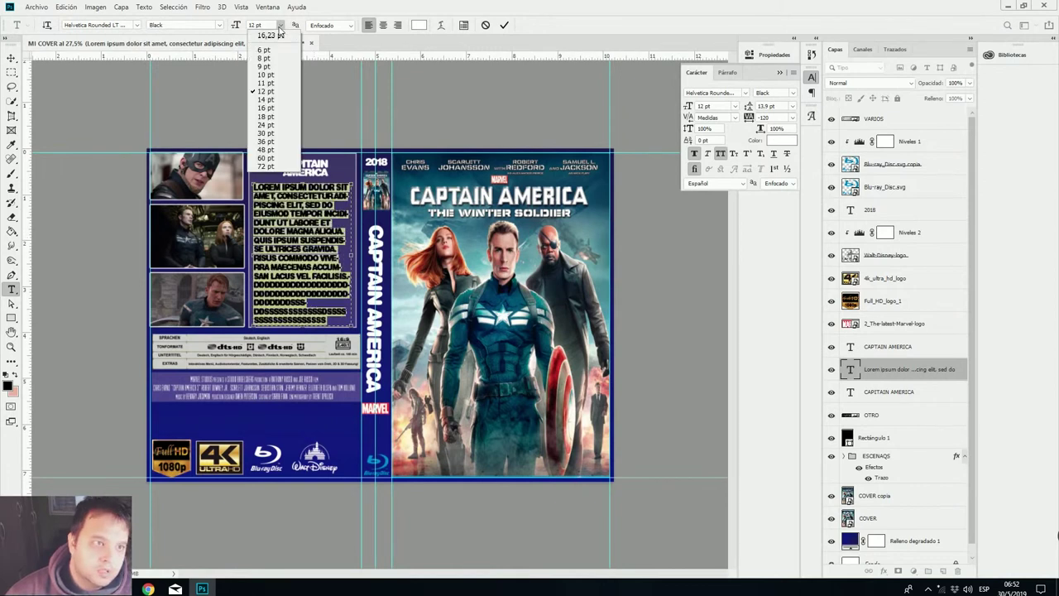
click(137, 26)
click(136, 26)
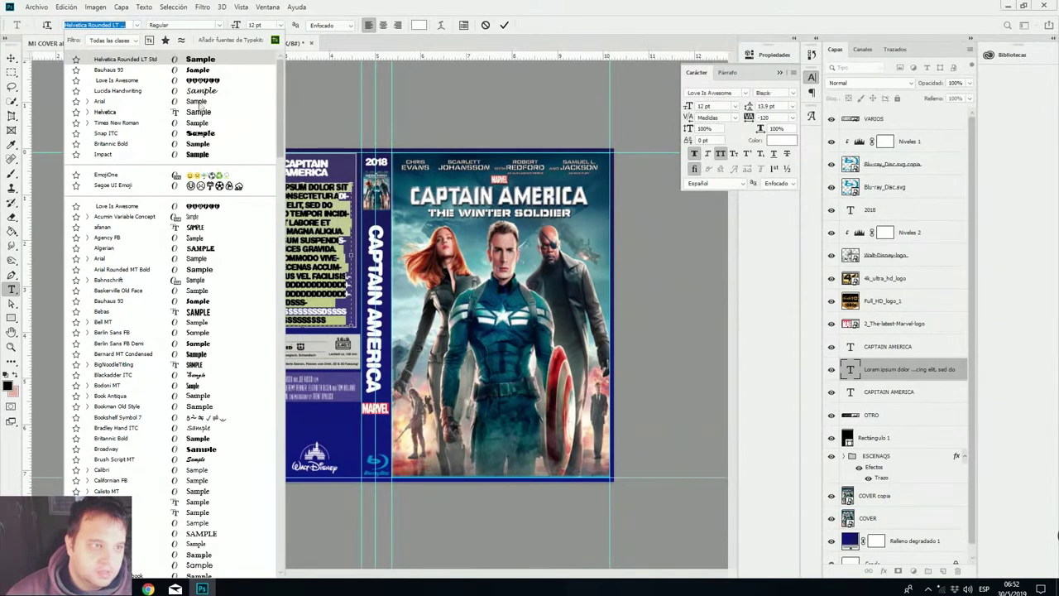
click(199, 104)
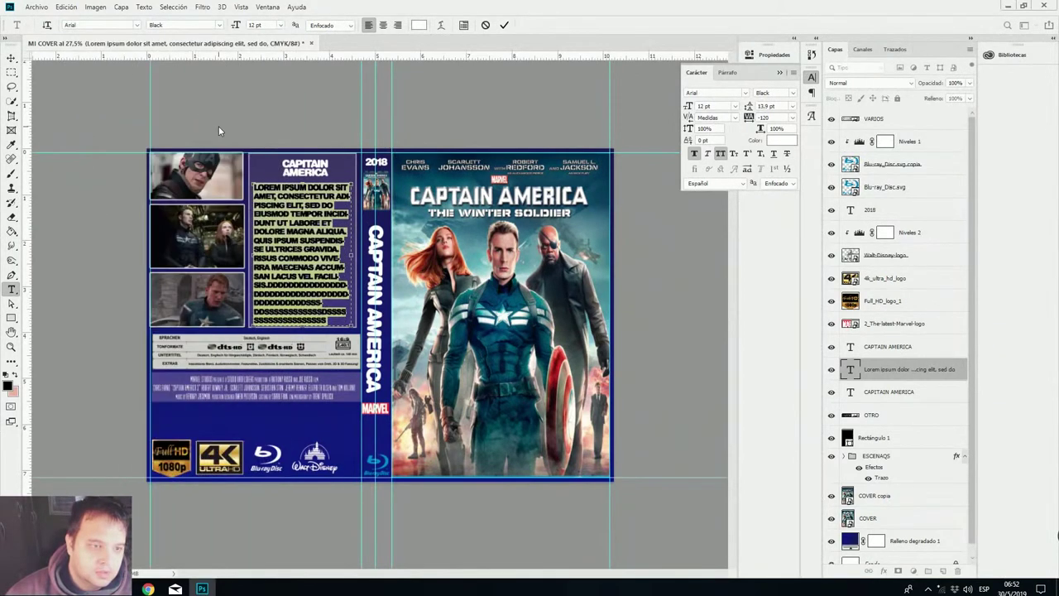
click(10, 60)
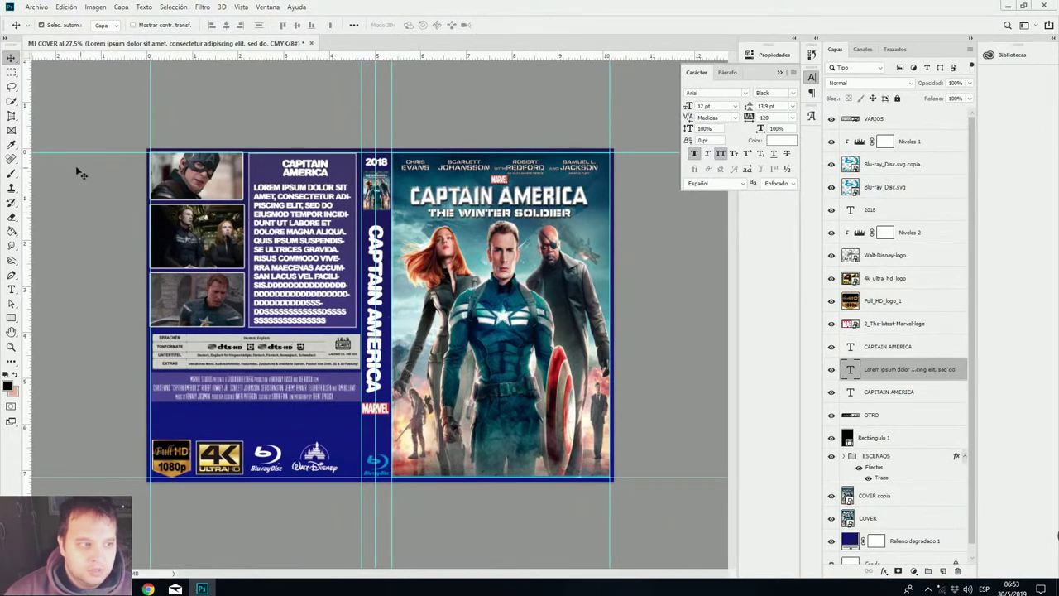
Copy a full-width strip of the front poster across the three characters' faces from the COVER layer to a new layer.
click(11, 73)
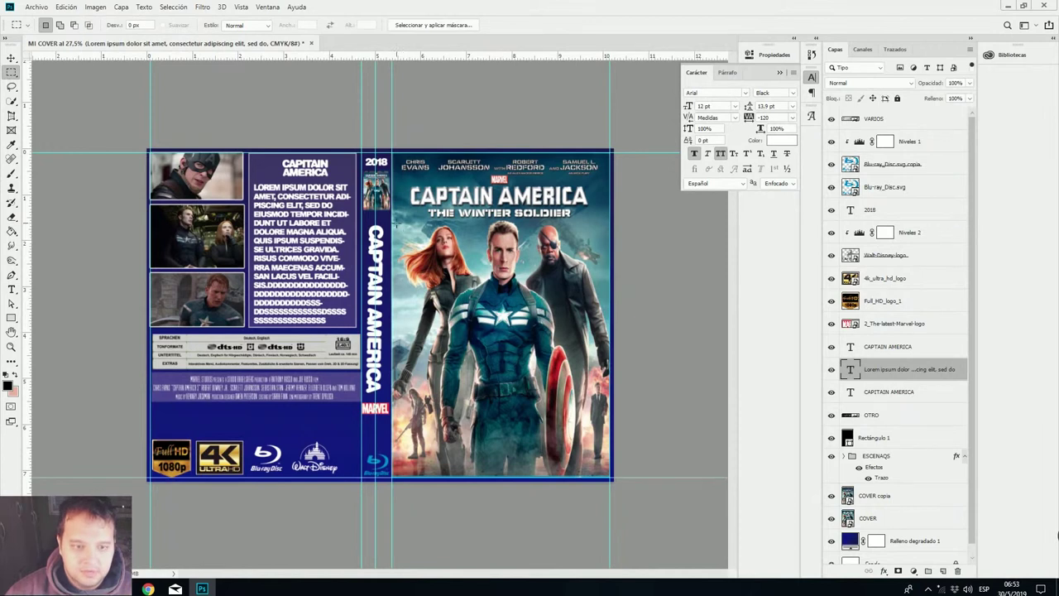
drag(393, 222, 610, 267)
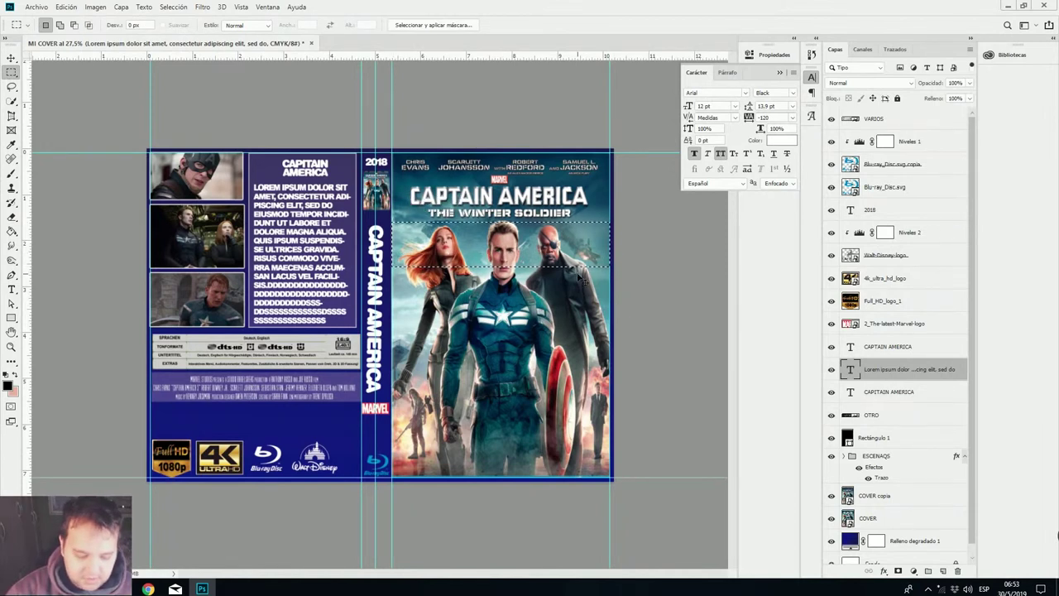
key(ctrl+j)
key(Return)
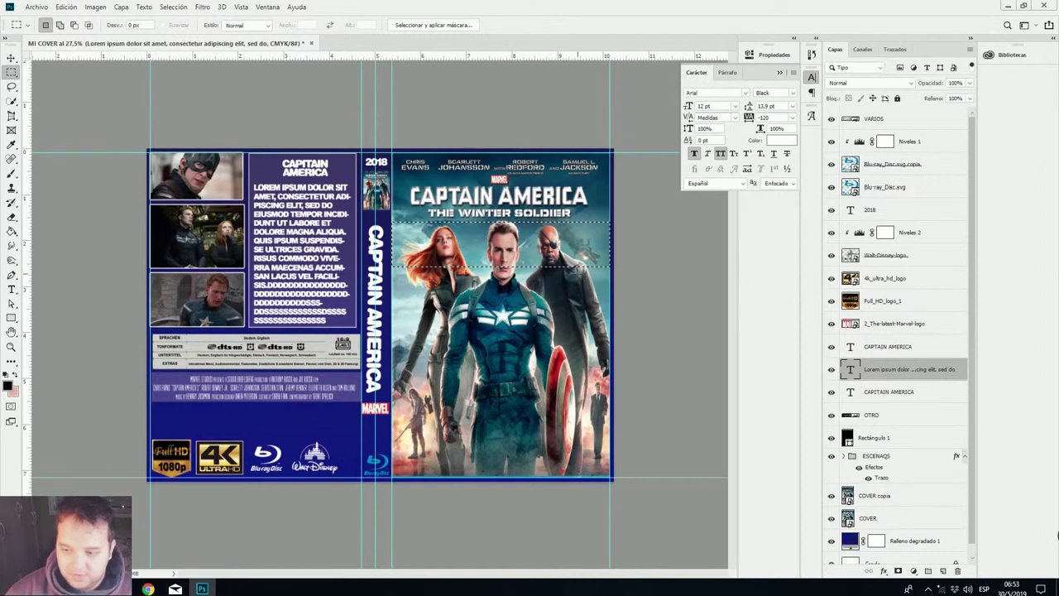
click(907, 519)
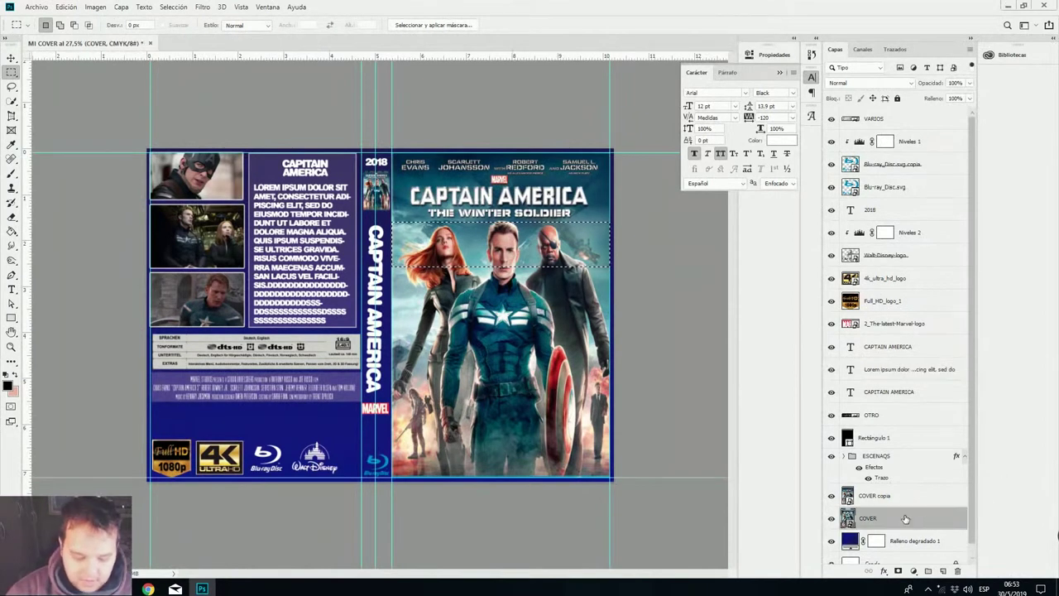
key(ctrl+j)
Scale the copied faces strip to 77.21% and place it on the back cover between the credits and the logo row.
key(ctrl+t)
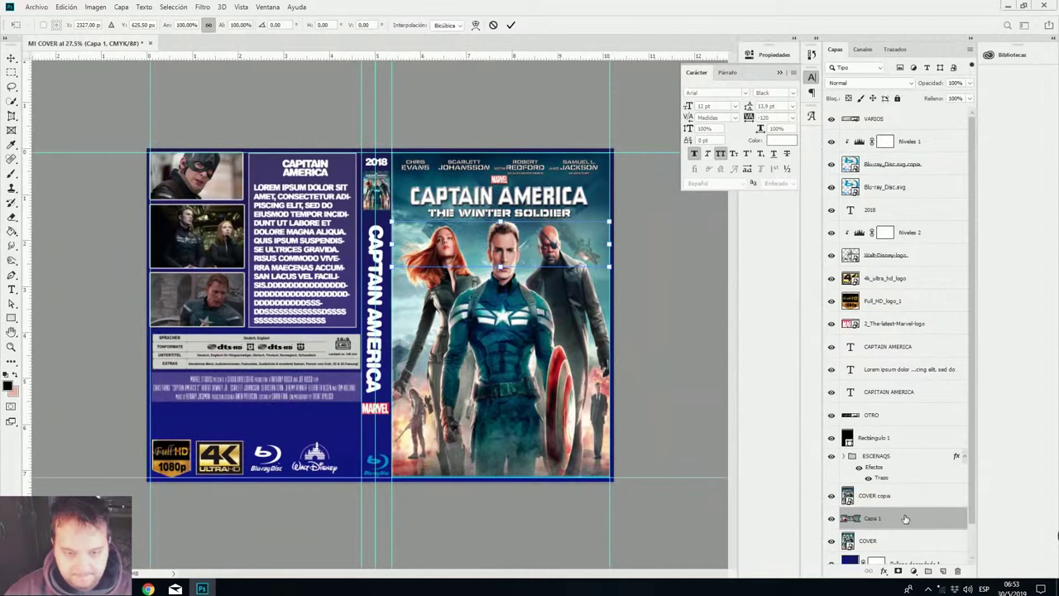
drag(560, 246, 312, 399)
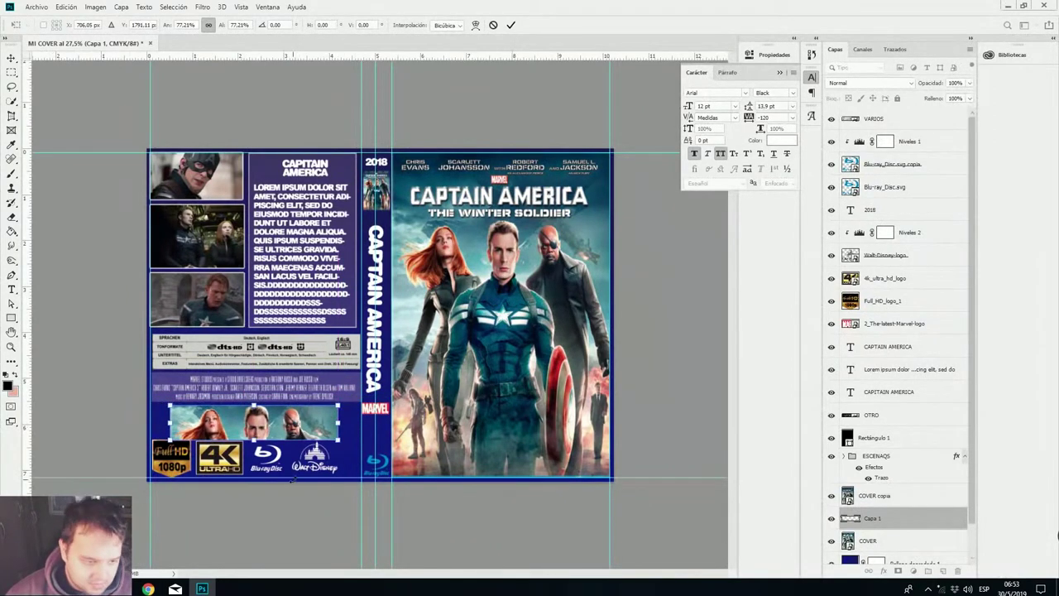
key(Right)
key(Right)
key(Up)
key(Right)
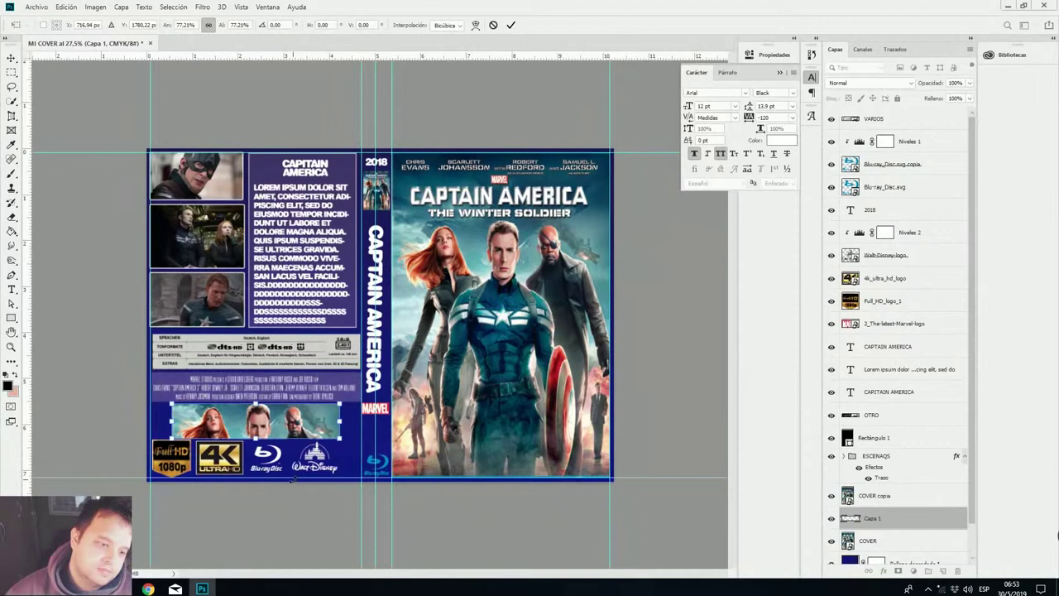
key(Return)
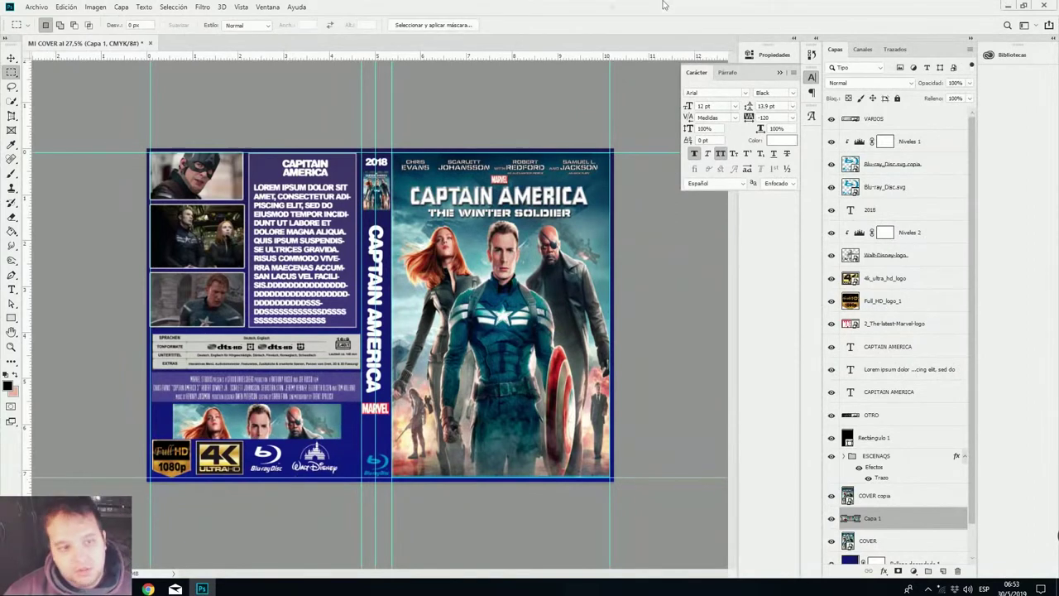
Place the landscape photo of people holding a certificate from the flyer 2 folder as an embedded element.
click(38, 7)
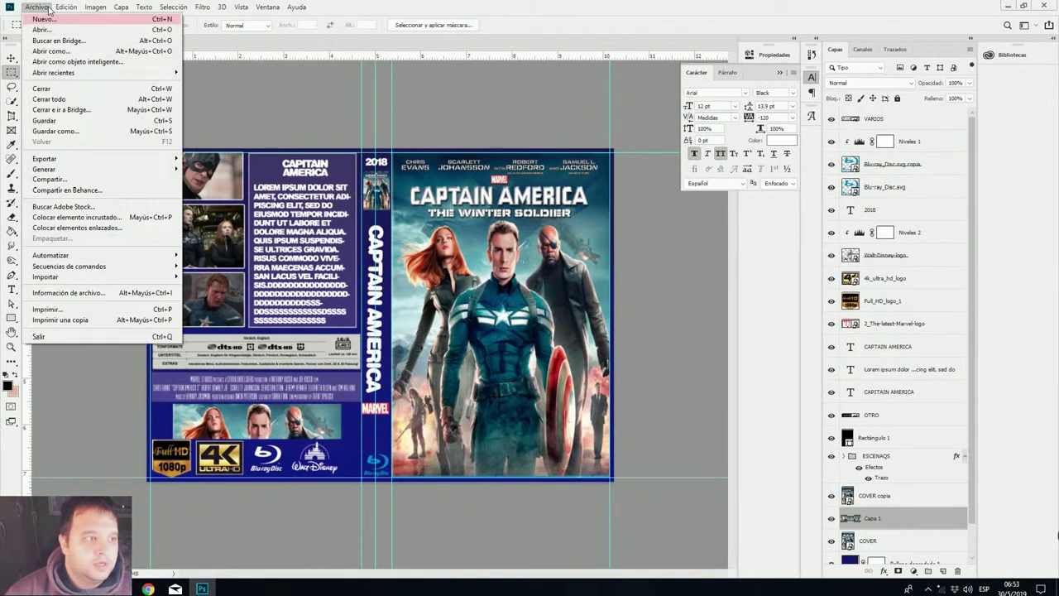
click(83, 217)
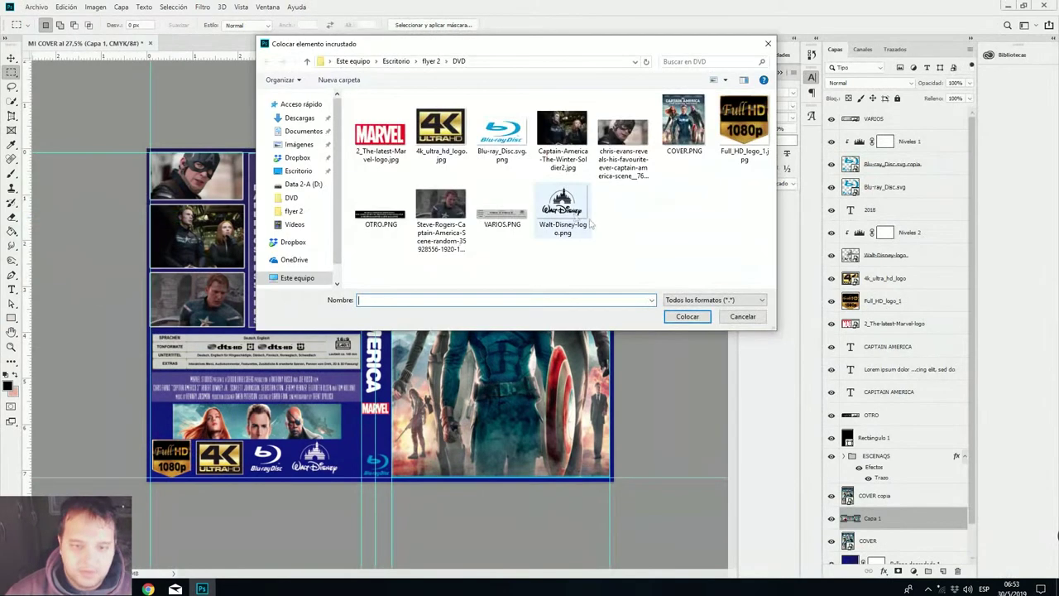
click(431, 62)
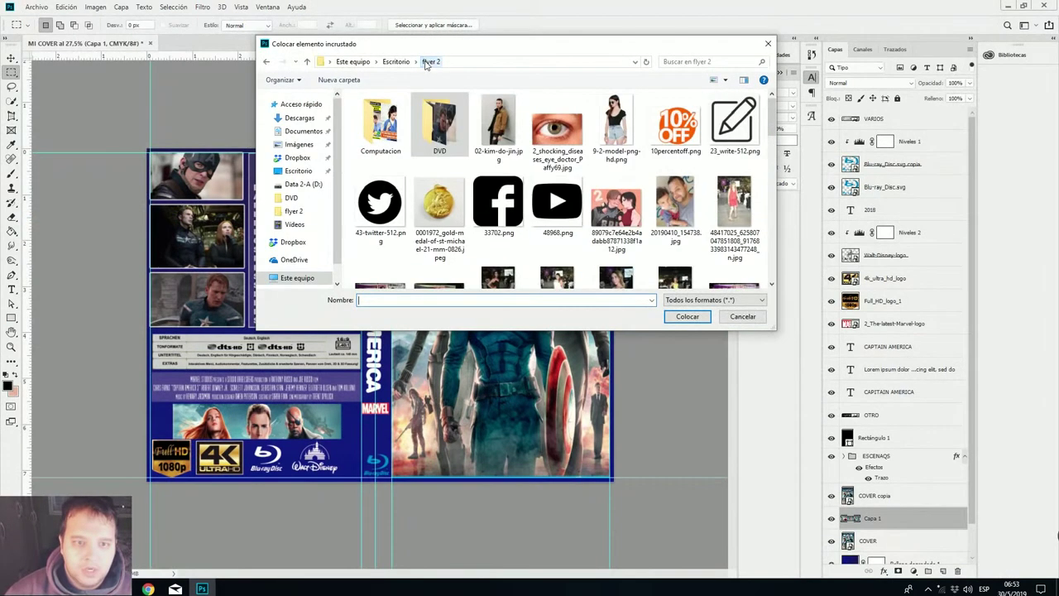
scroll(513, 189, down, 2)
scroll(518, 190, down, 1)
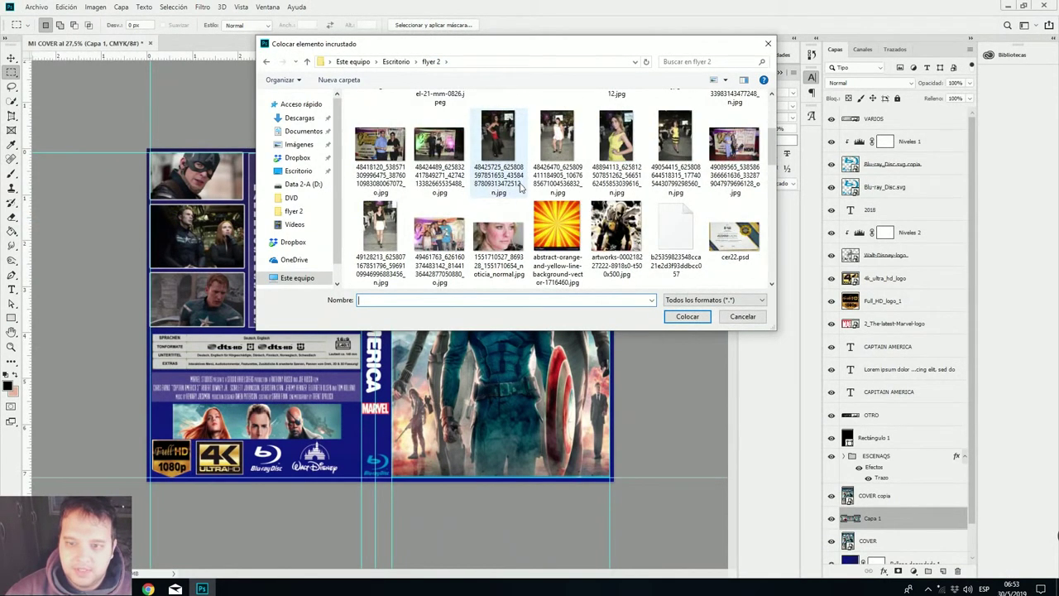
scroll(453, 225, up, 1)
scroll(454, 225, down, 1)
double_click(454, 222)
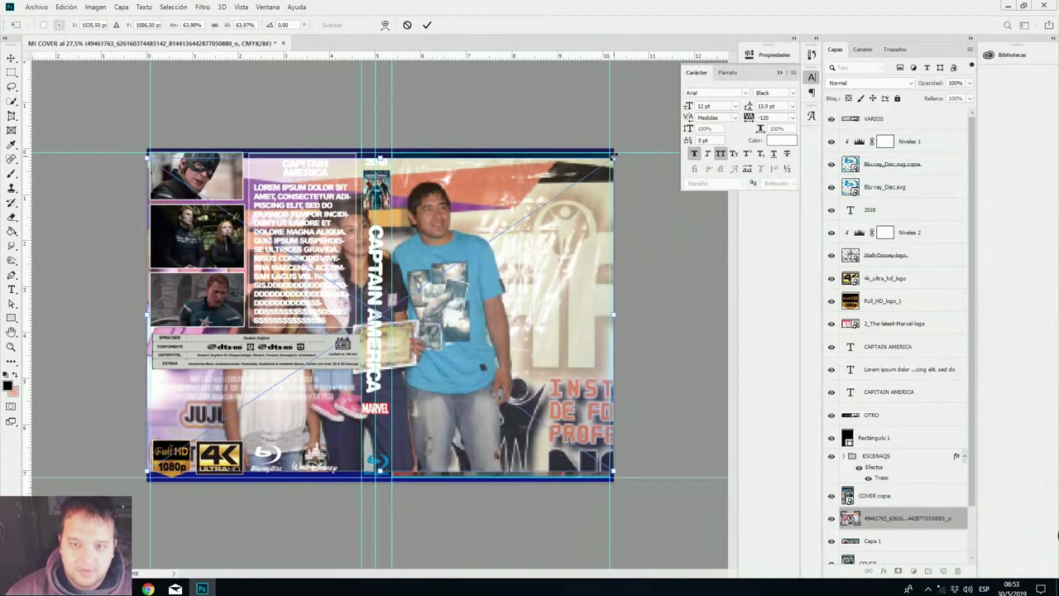
Enlarge the placed photo until it spans the whole cover and apply the transformation.
drag(613, 155, 630, 146)
drag(146, 478, 158, 486)
key(m)
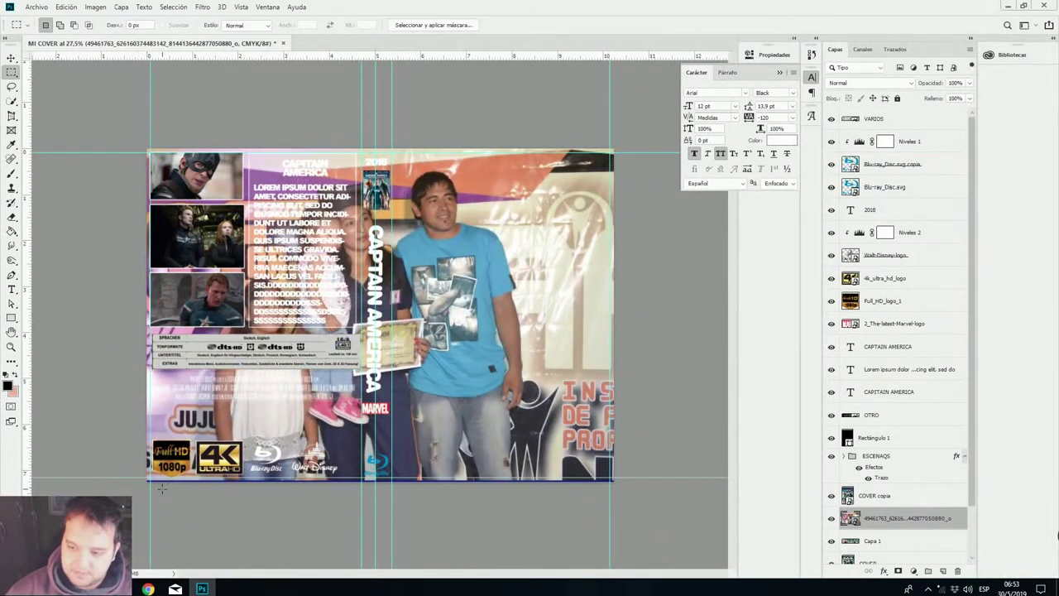
Move the photo layer below Relleno degradado 1 and set that gradient fill's blend mode to Multiplicar.
scroll(902, 462, down, 2)
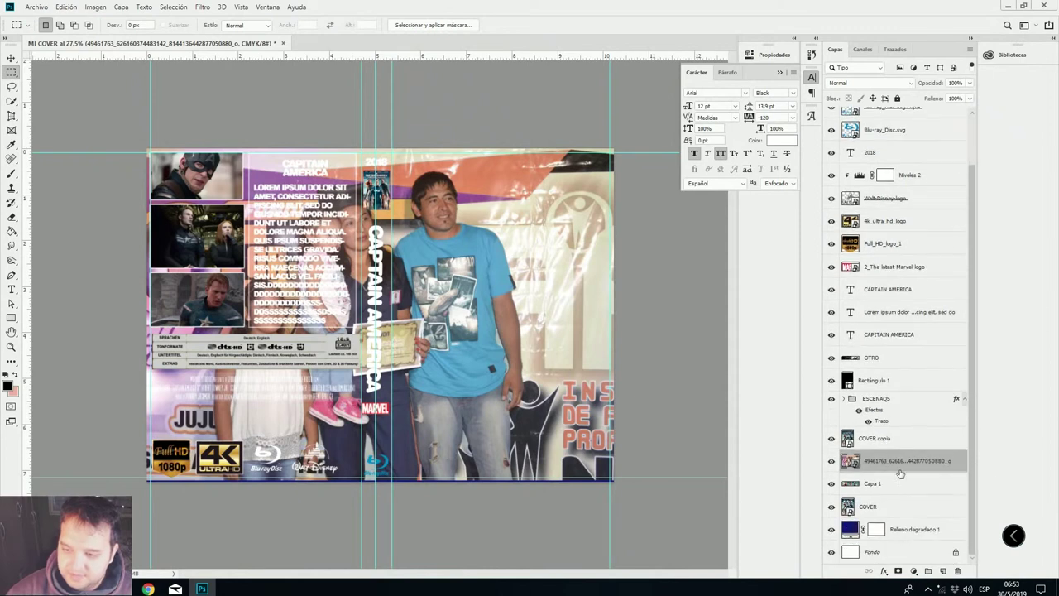
drag(902, 460, 910, 527)
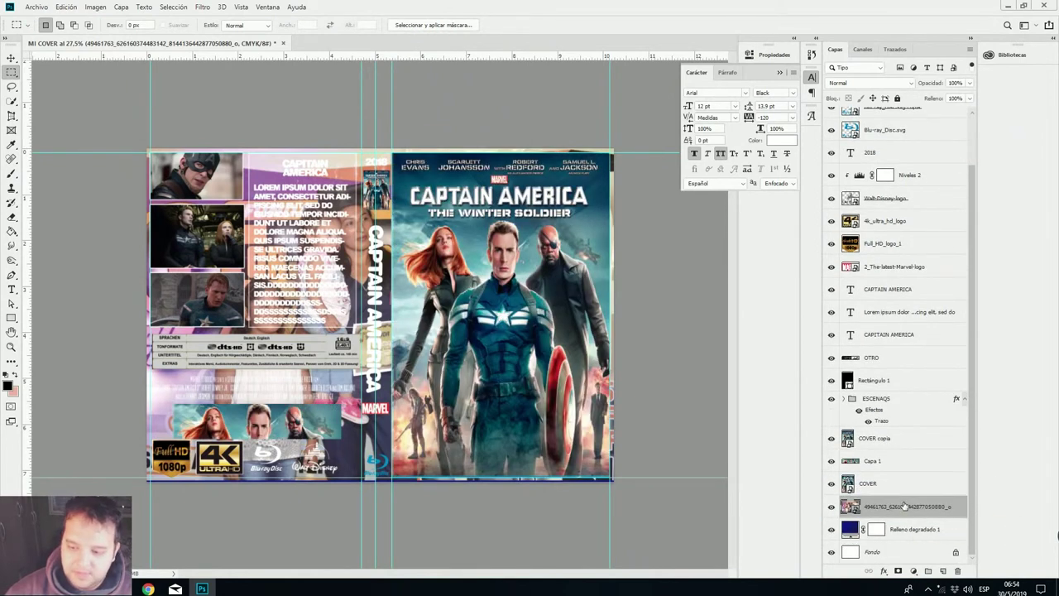
drag(905, 506, 909, 531)
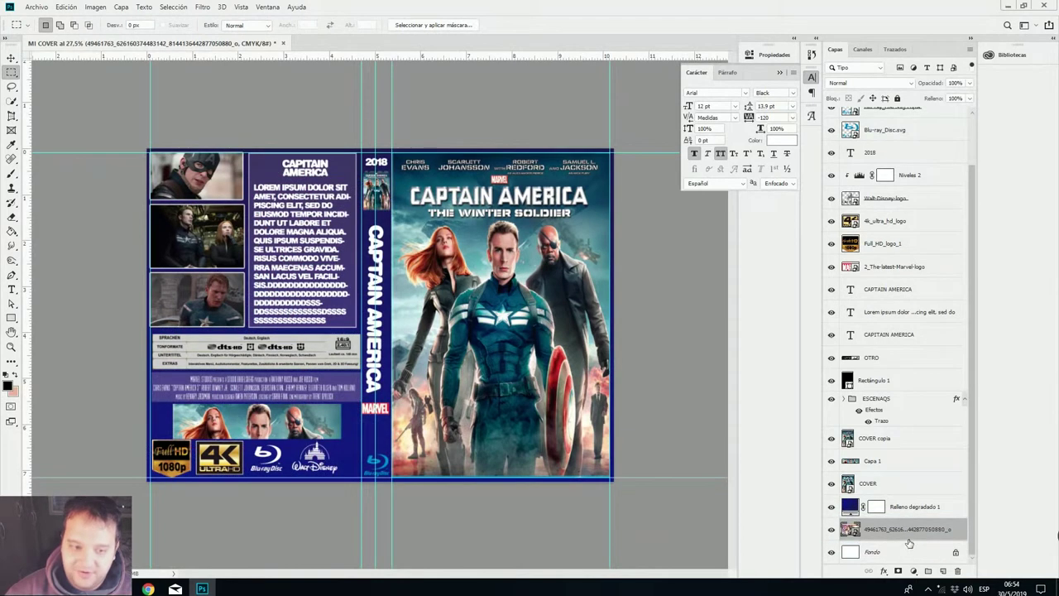
click(908, 511)
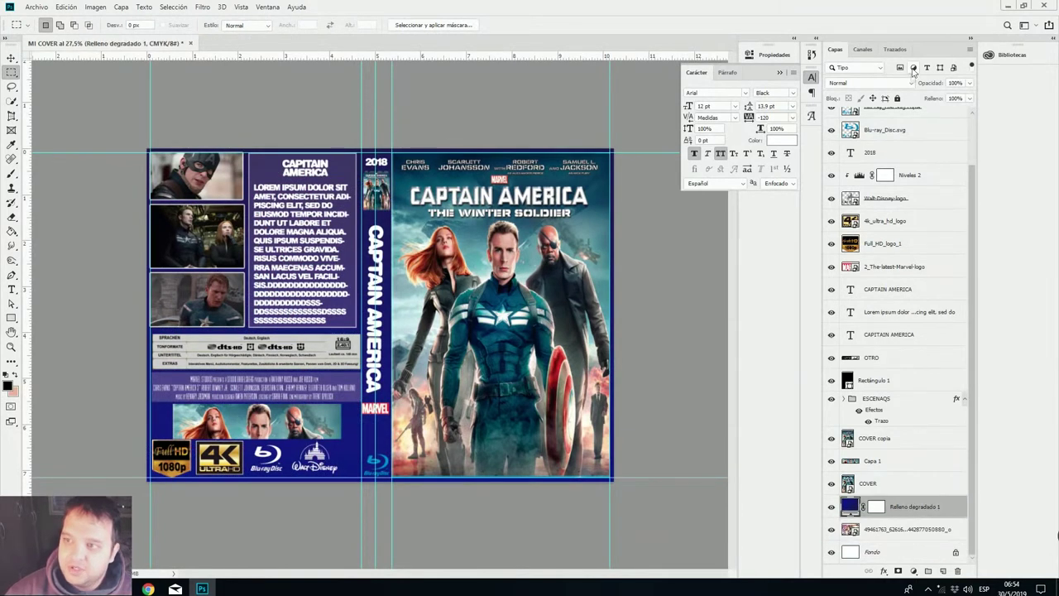
click(910, 82)
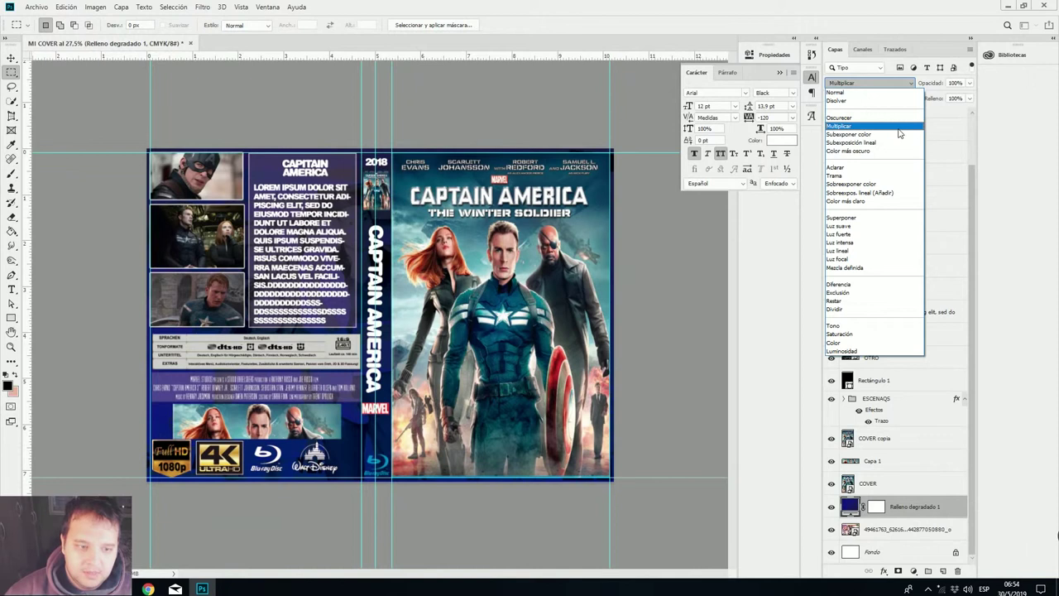
click(900, 126)
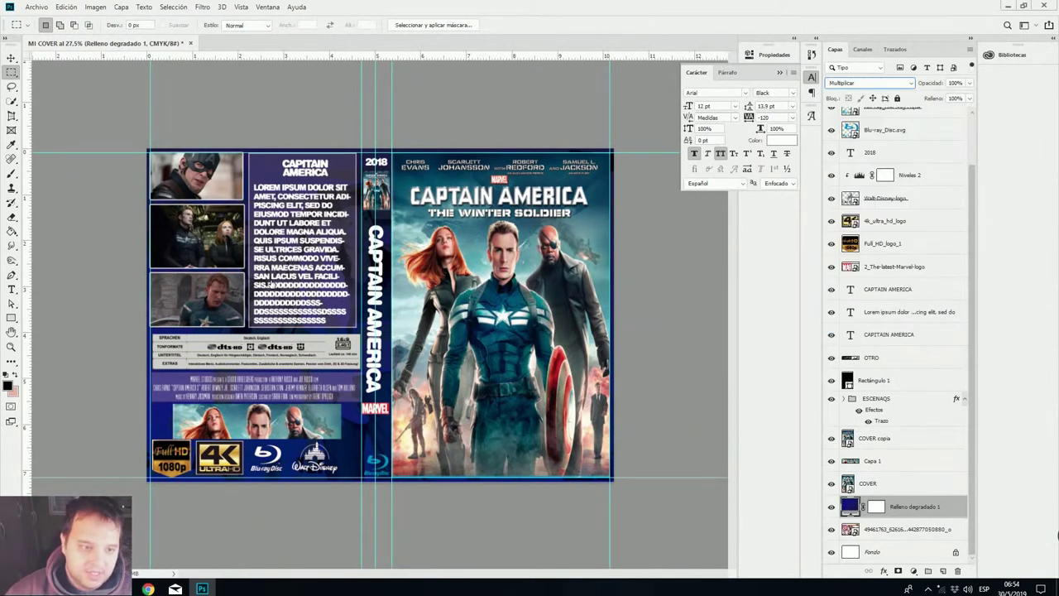
Apply a Gaussian blur with a 4.9-pixel radius to the background photo layer.
click(887, 532)
click(202, 7)
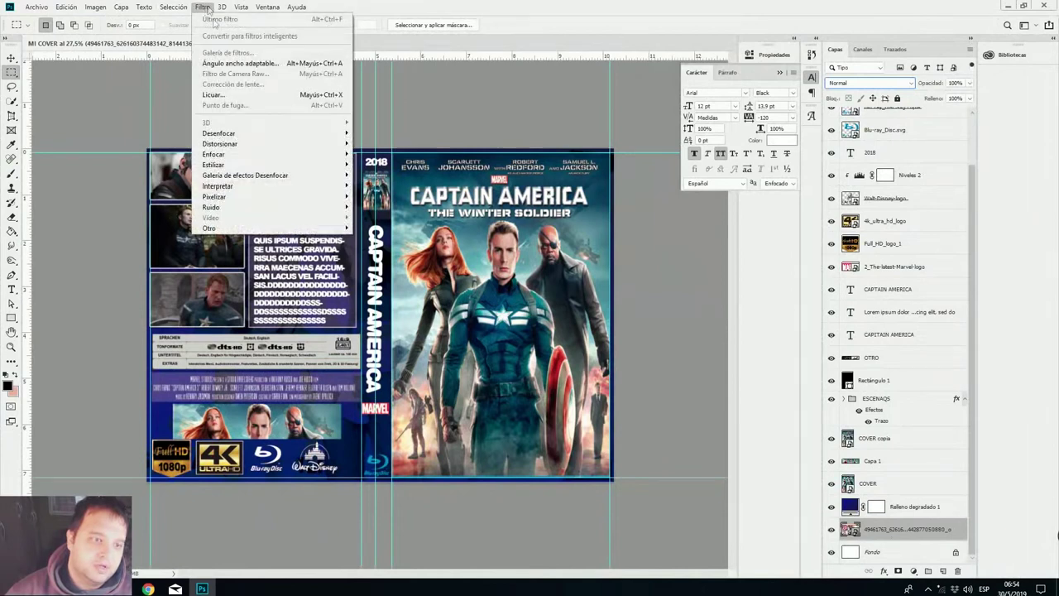
mouse_move(277, 136)
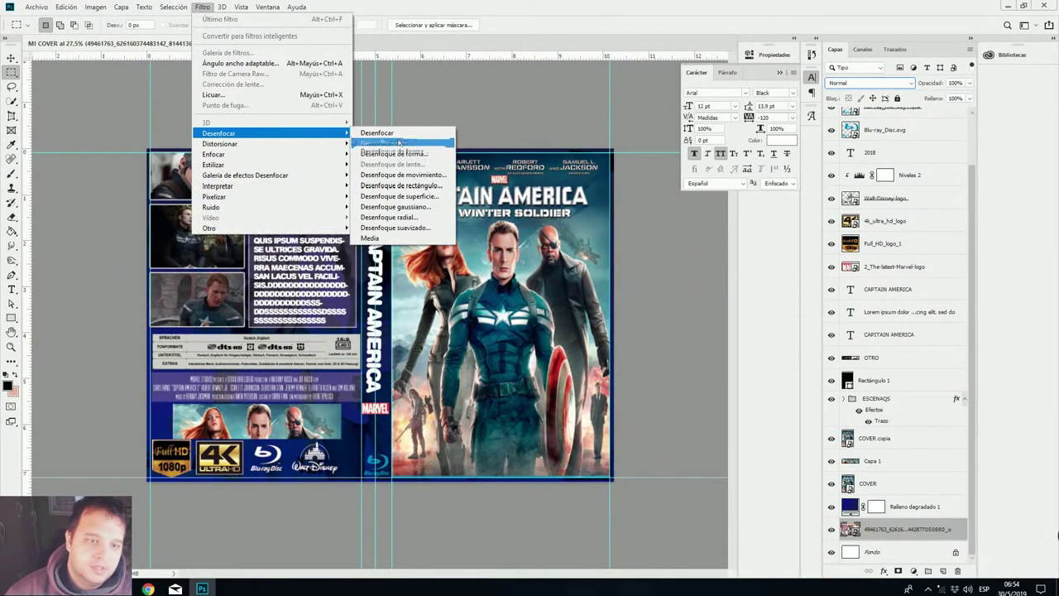
click(416, 209)
mouse_move(544, 243)
mouse_down()
mouse_move(569, 245)
mouse_move(554, 244)
mouse_up()
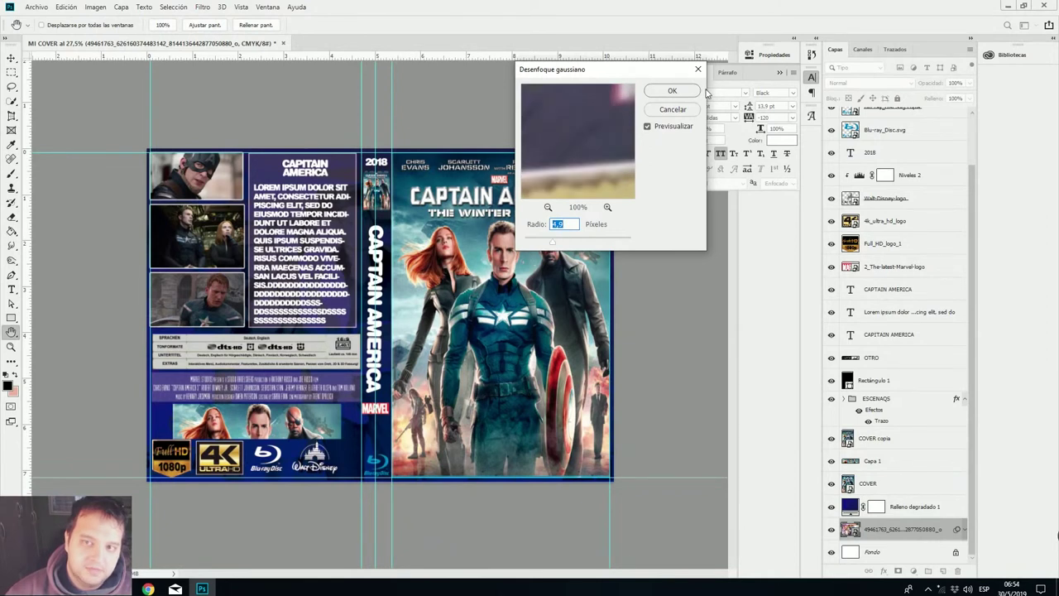
click(672, 90)
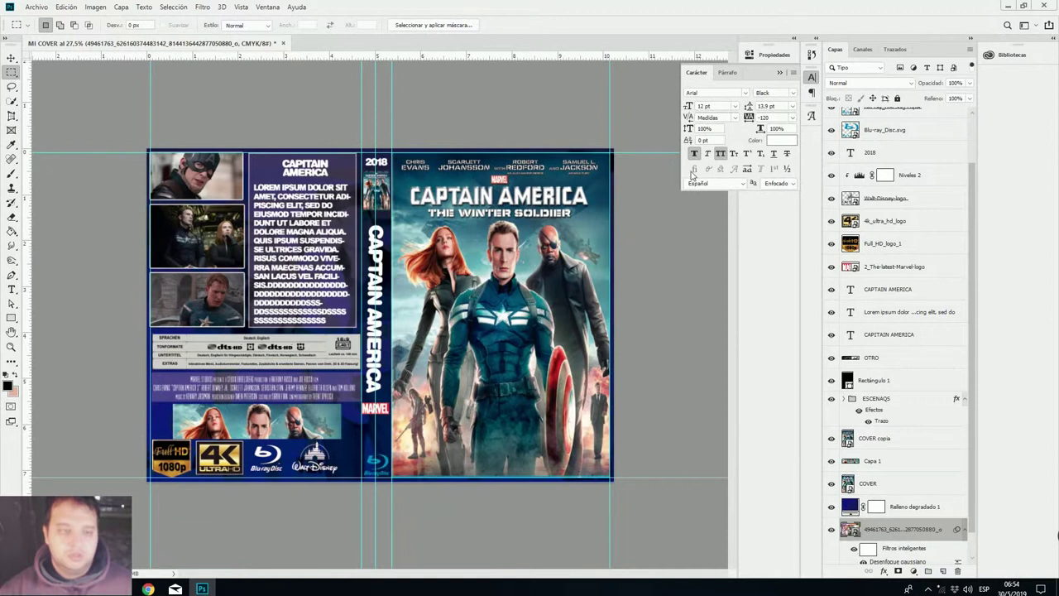
Try stretching the front poster's inner edge onto the guide in the middle of the spine, and undo that transformation.
click(12, 57)
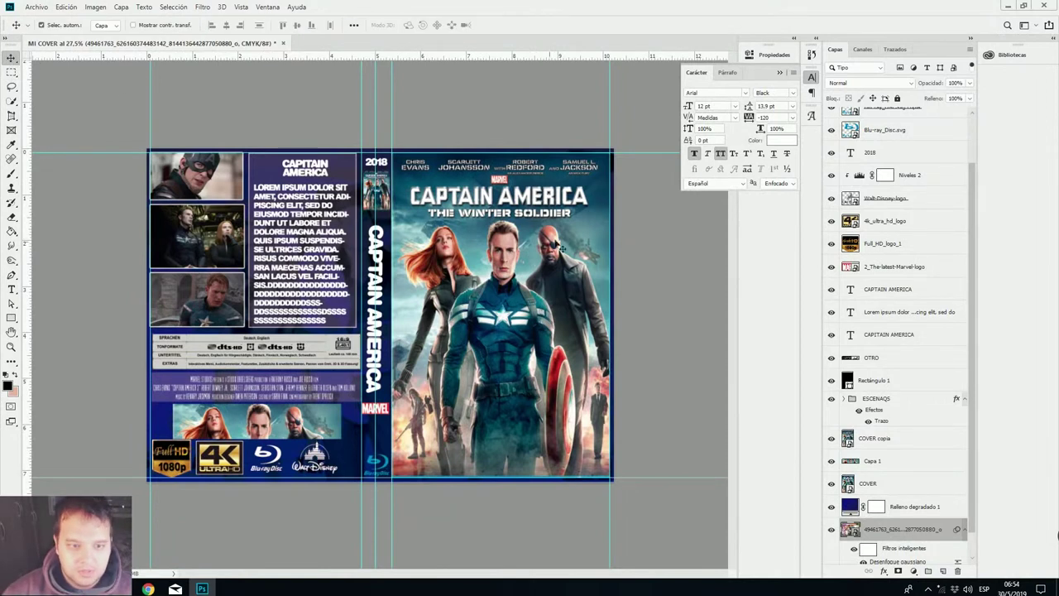
click(561, 247)
key(ctrl+t)
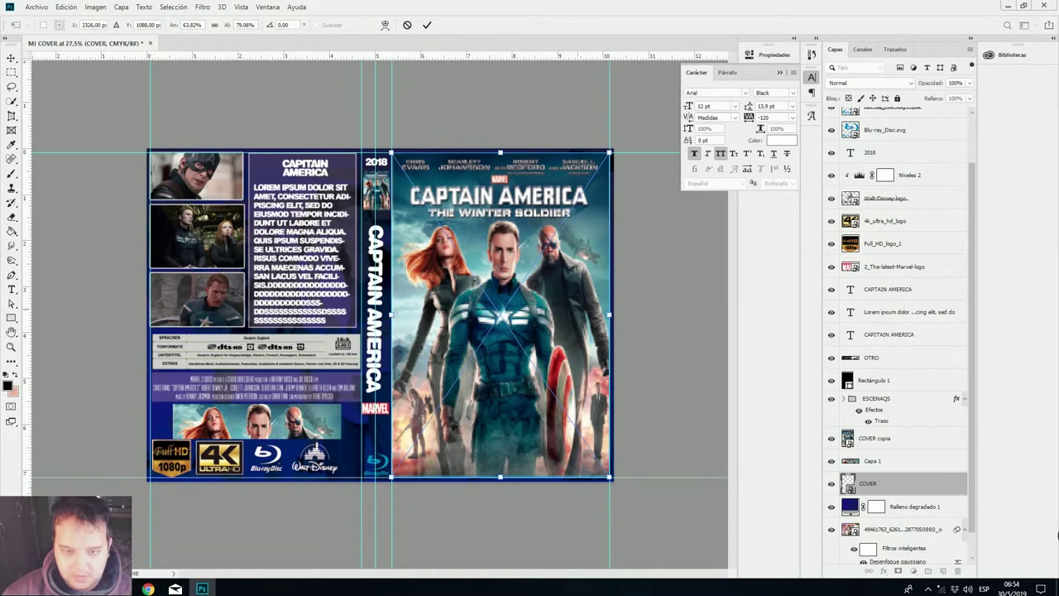
drag(390, 315, 377, 314)
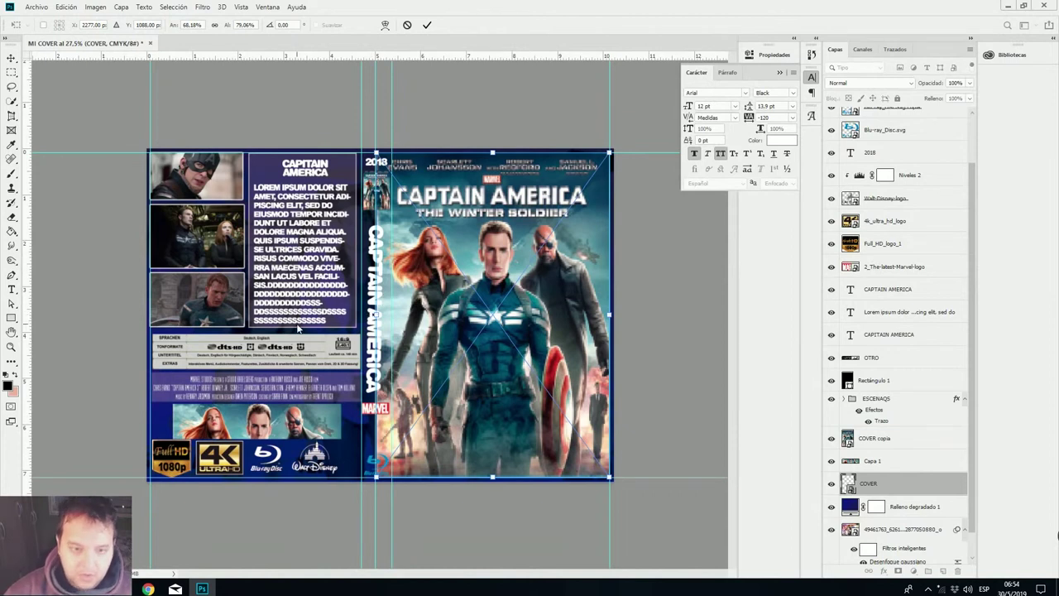
key(Return)
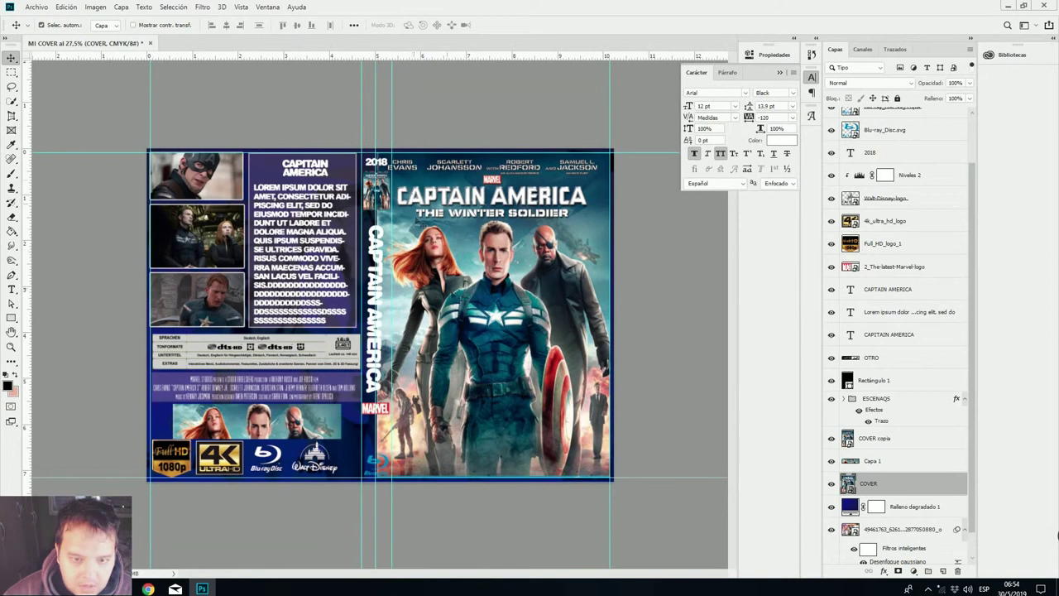
key(ctrl+z)
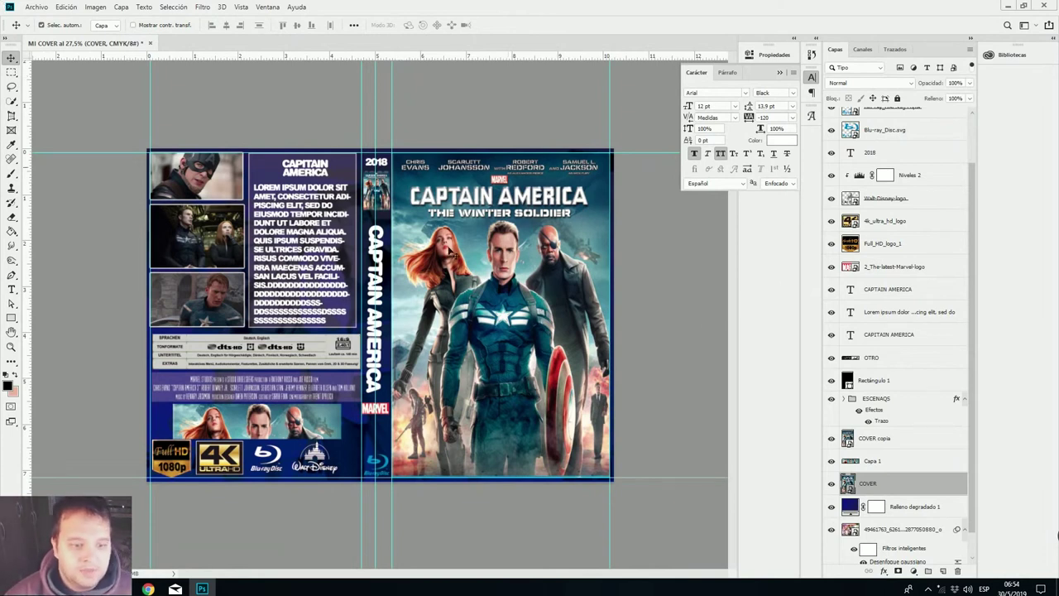
Save the cover as a Photoshop file named ÑLKPLÑKJÑLPK in the flyer 2 folder, with layers and maximized compatibility.
click(37, 8)
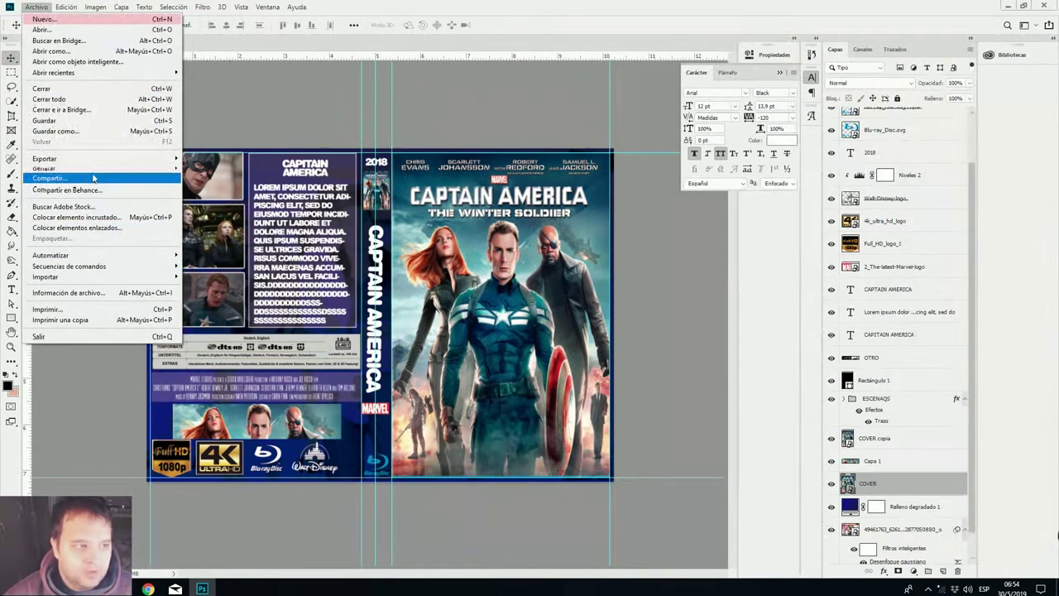
click(97, 136)
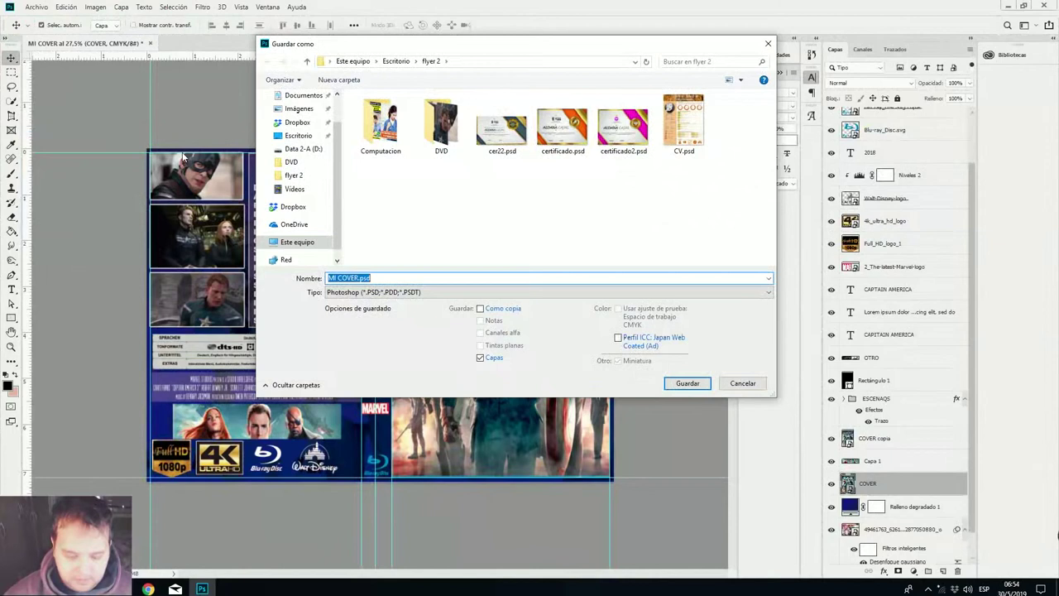
text(ÑLKPLÑKJÑLPK)
key(Return)
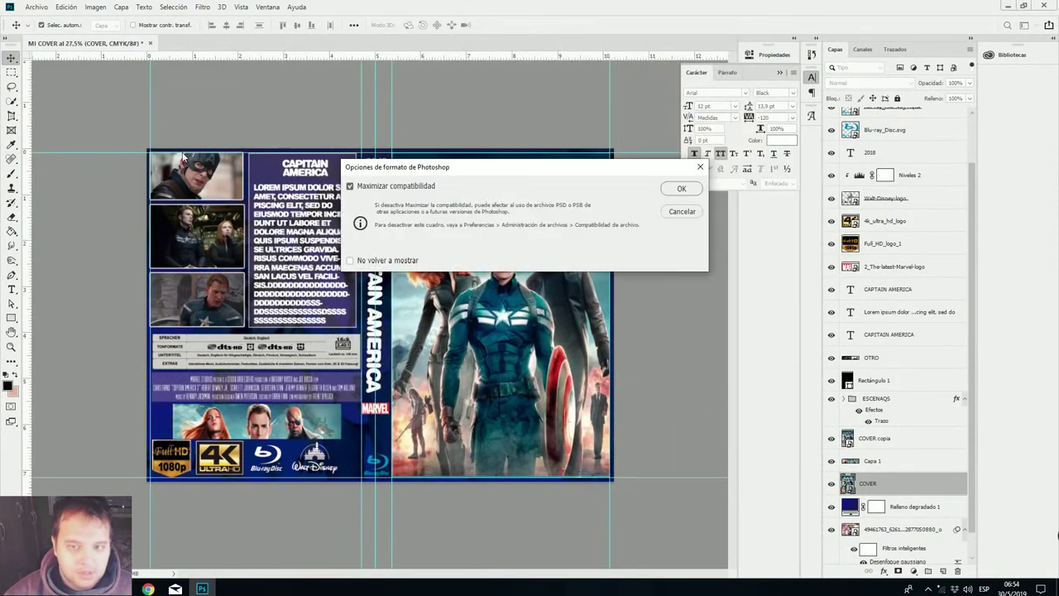
key(Return)
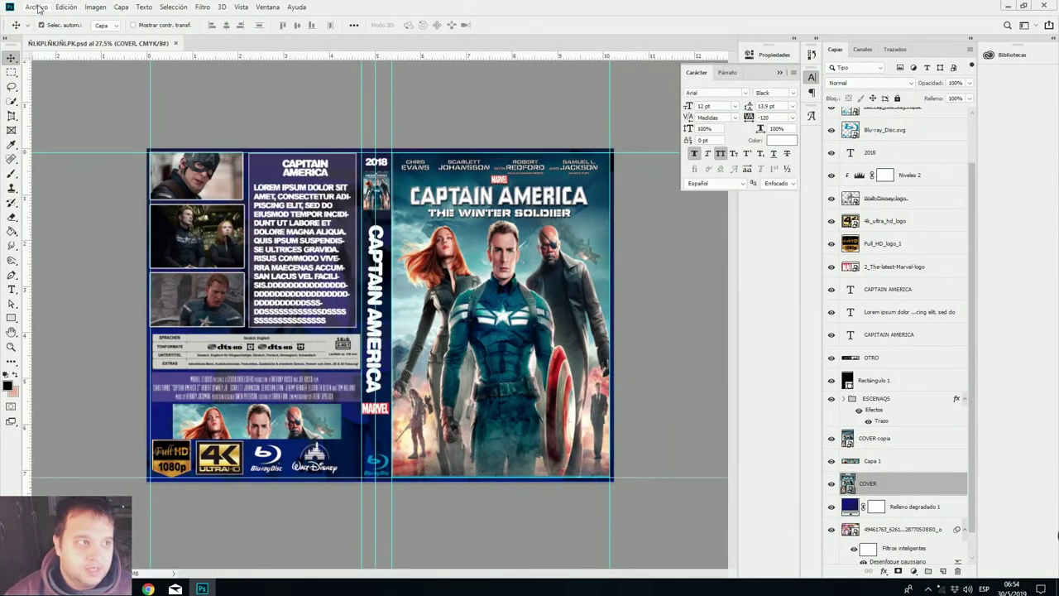
Try print settings that scale the cover to fit the media in landscape orientation, and cancel without printing.
click(36, 7)
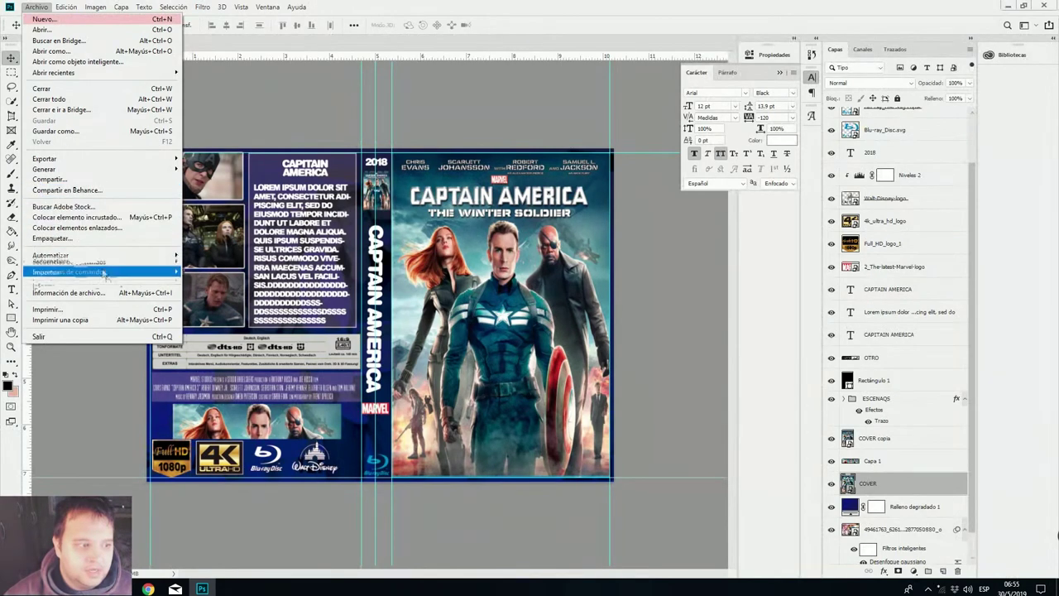
click(114, 310)
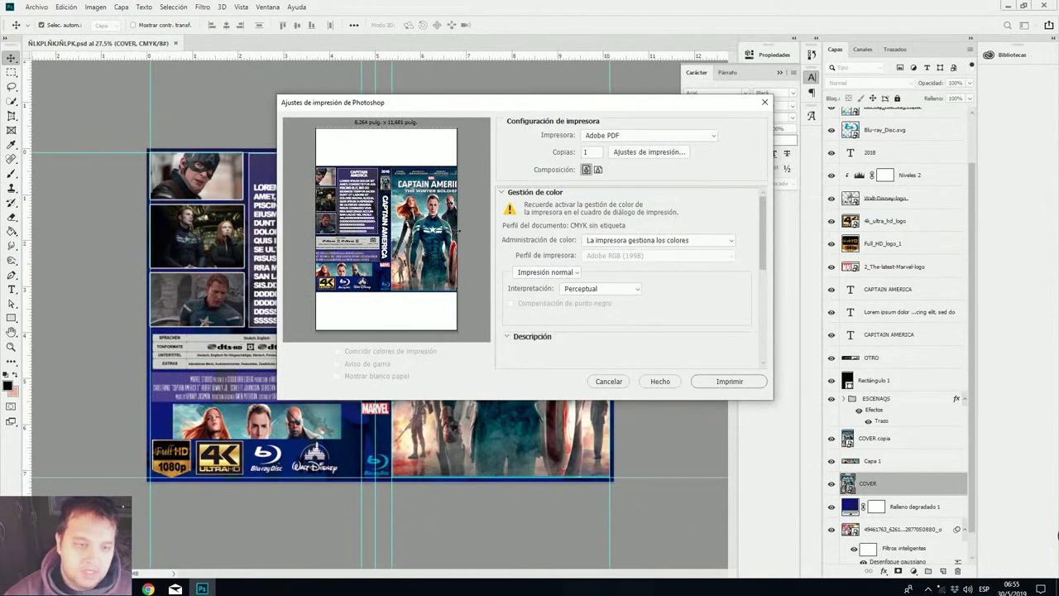
scroll(676, 258, down, 5)
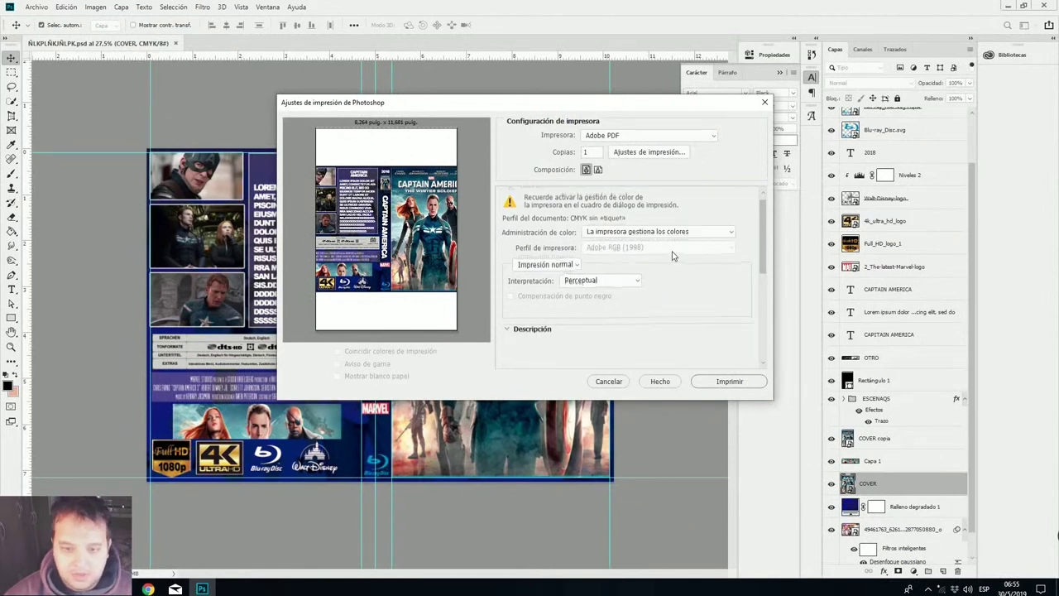
scroll(677, 263, down, 4)
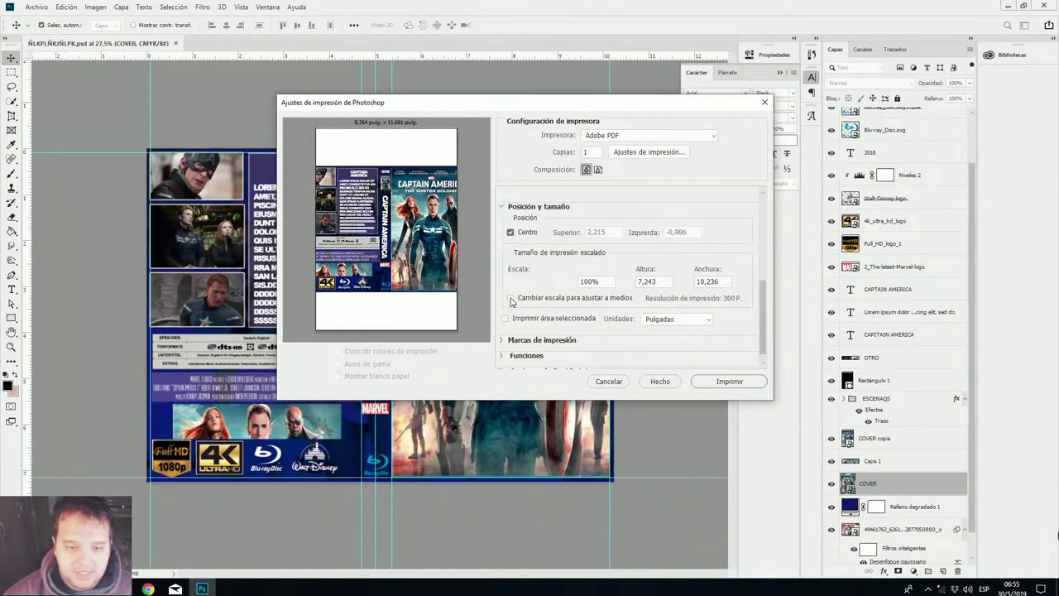
click(538, 301)
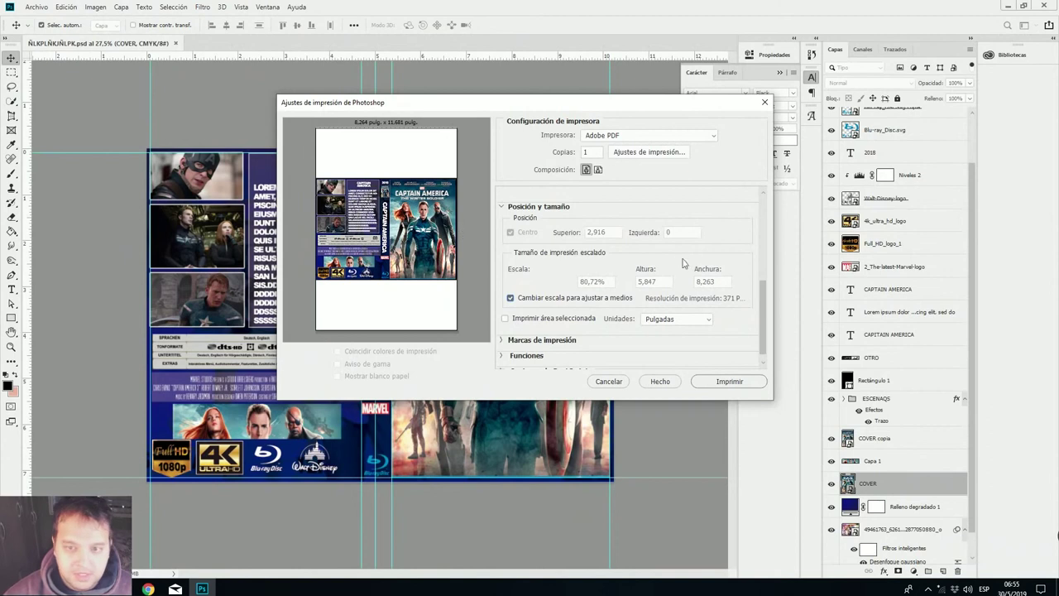
click(601, 169)
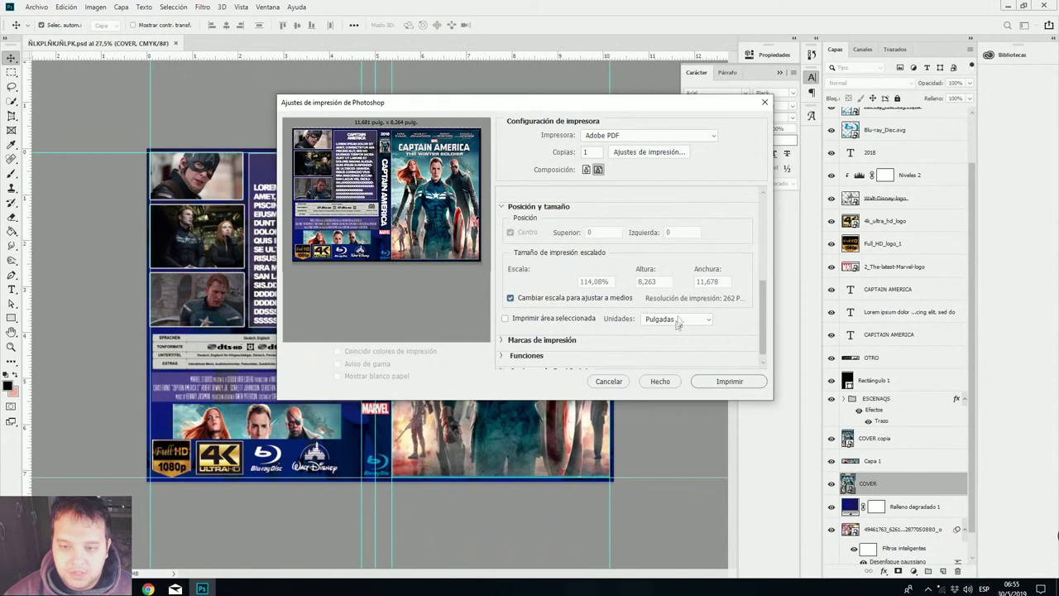
click(609, 381)
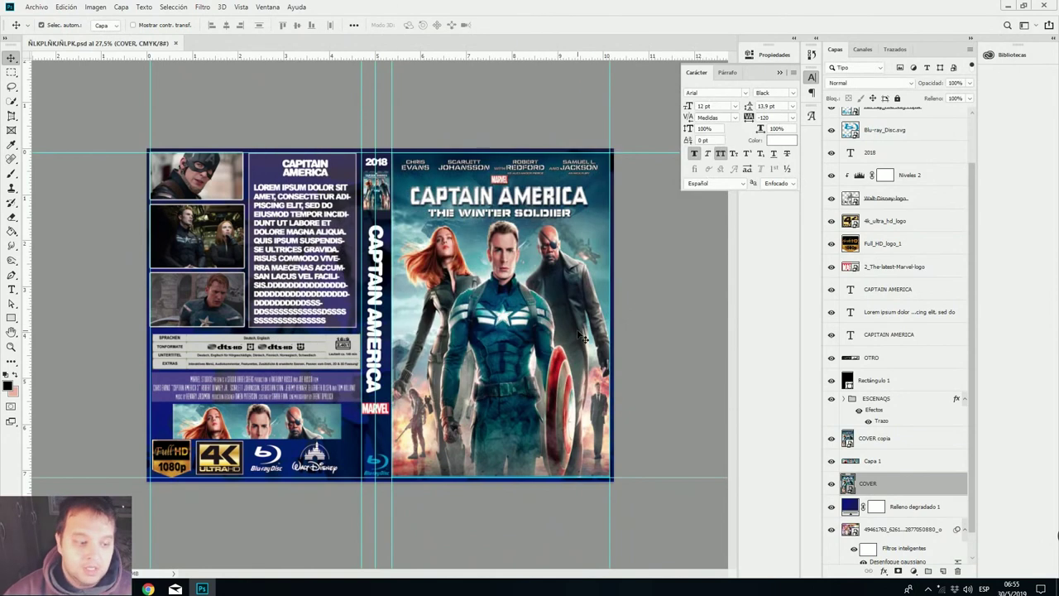